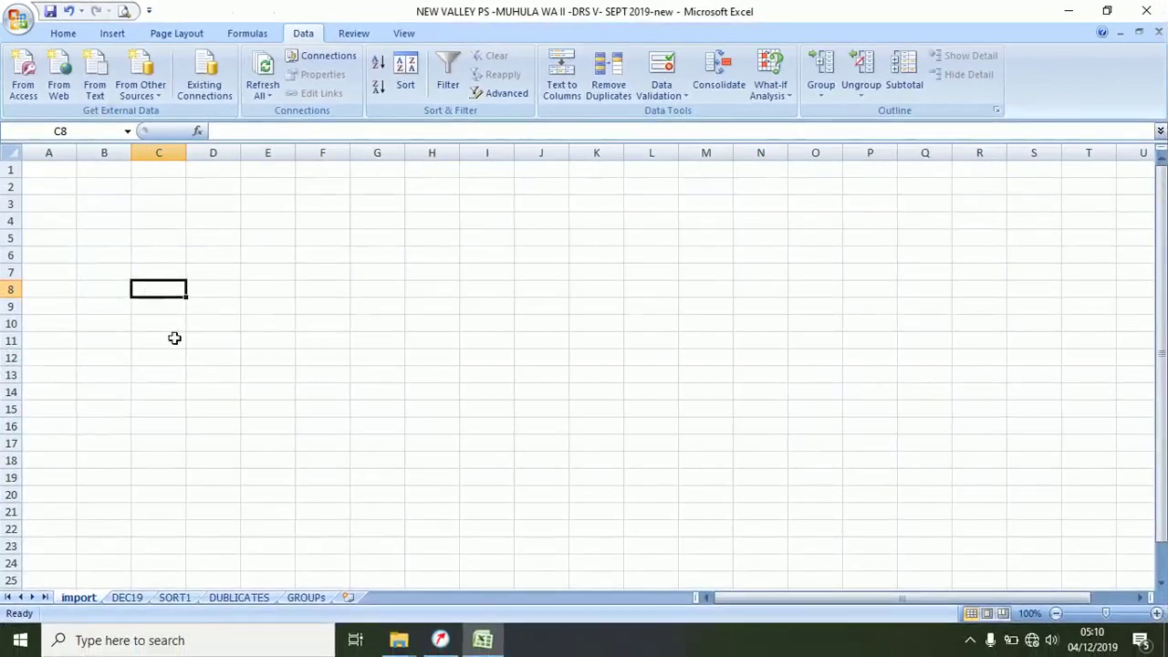
# Tidy up the open folder windows and return to the workbook.
pyautogui.click(396, 644)
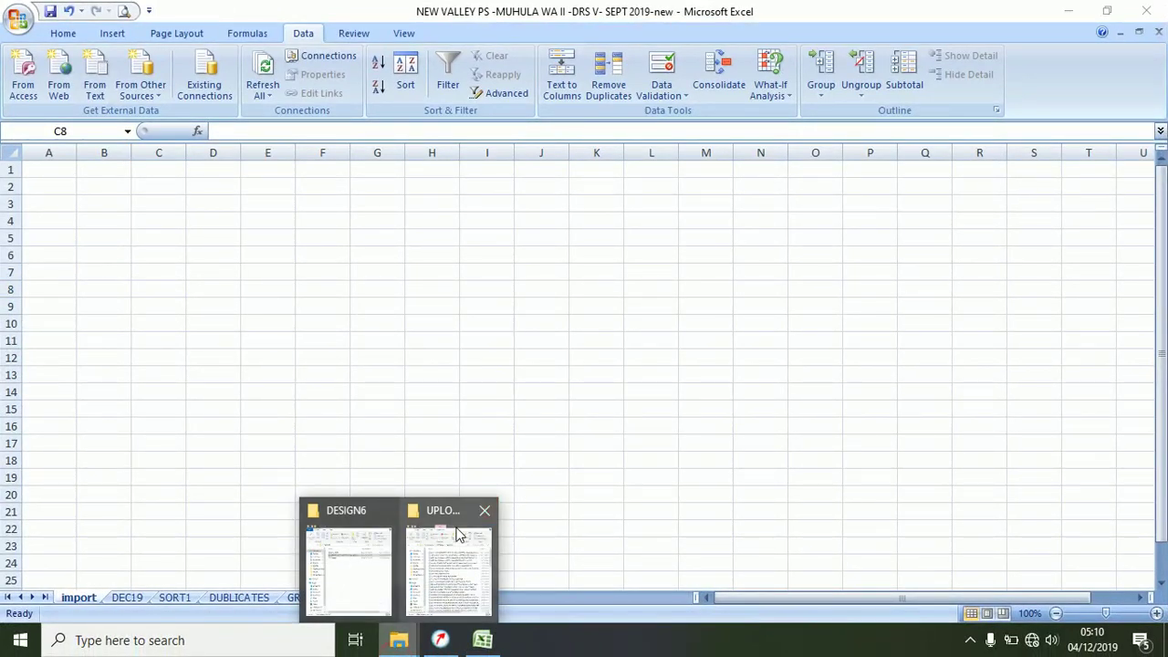
pyautogui.click(484, 514)
pyautogui.click(414, 563)
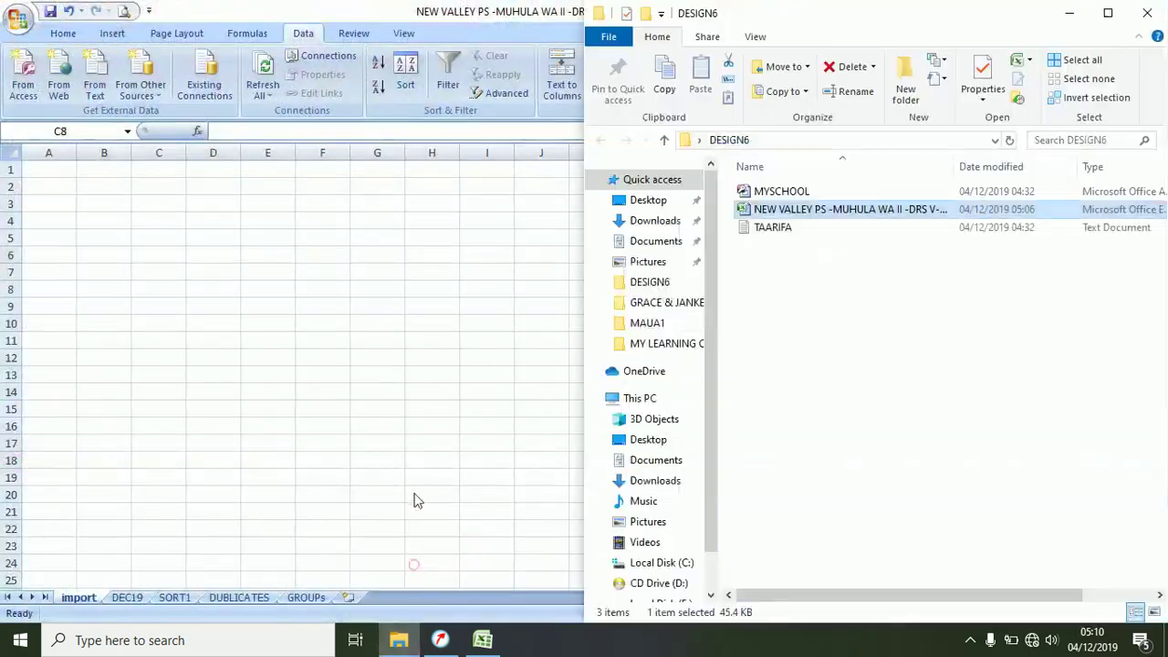
pyautogui.click(794, 323)
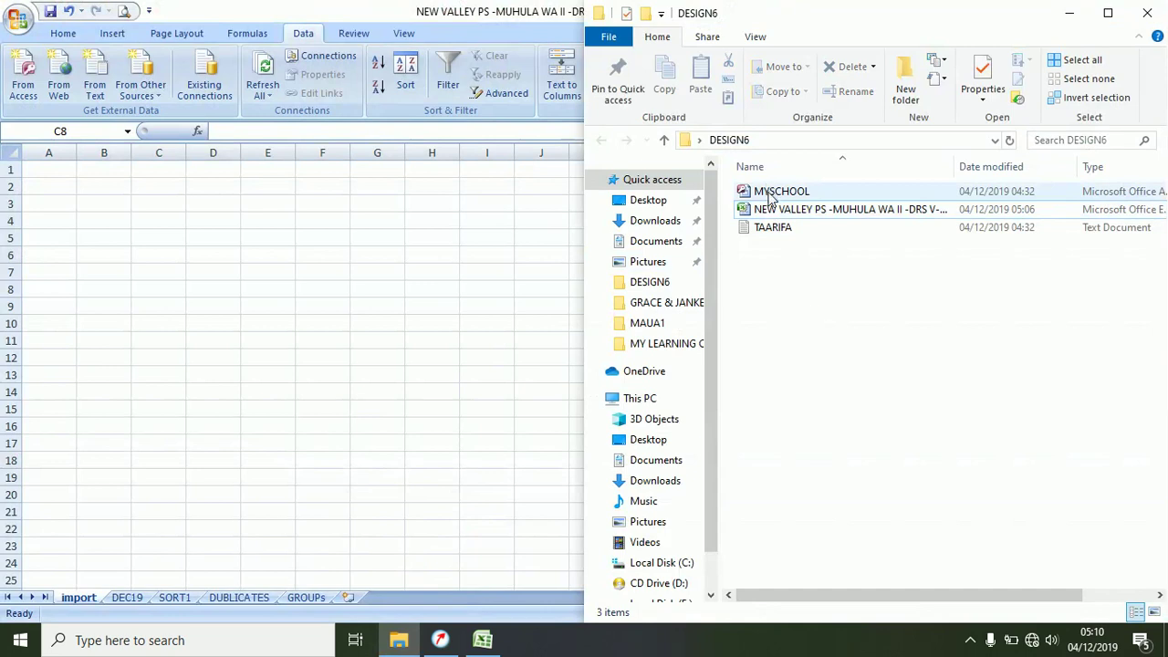
pyautogui.click(813, 387)
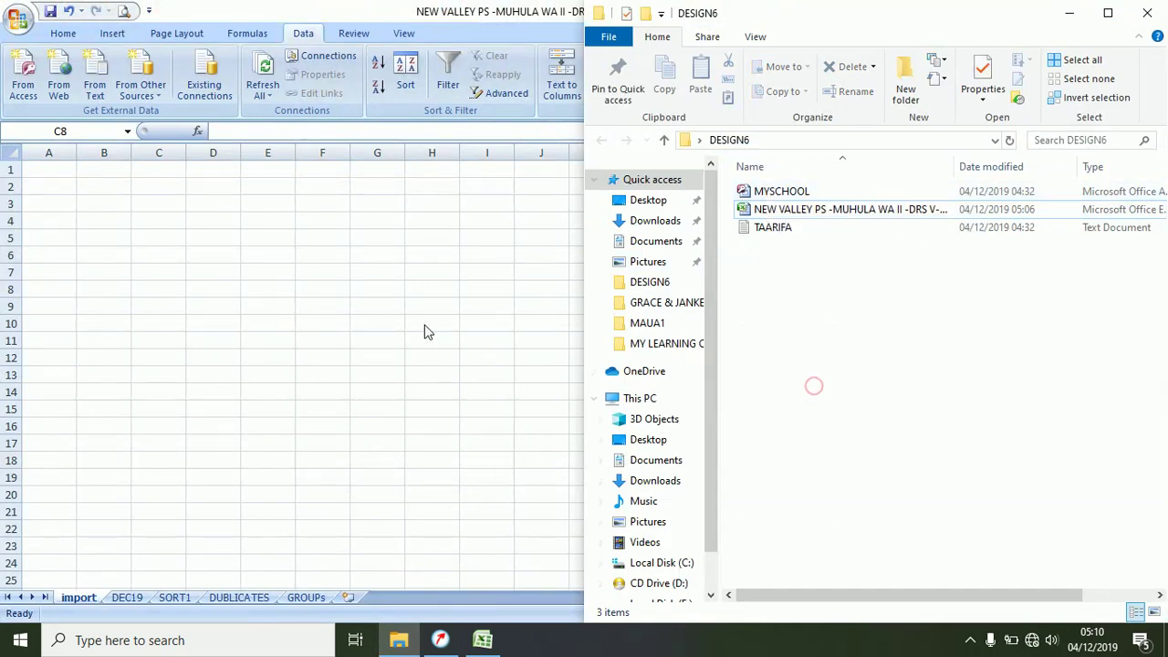
pyautogui.click(62, 270)
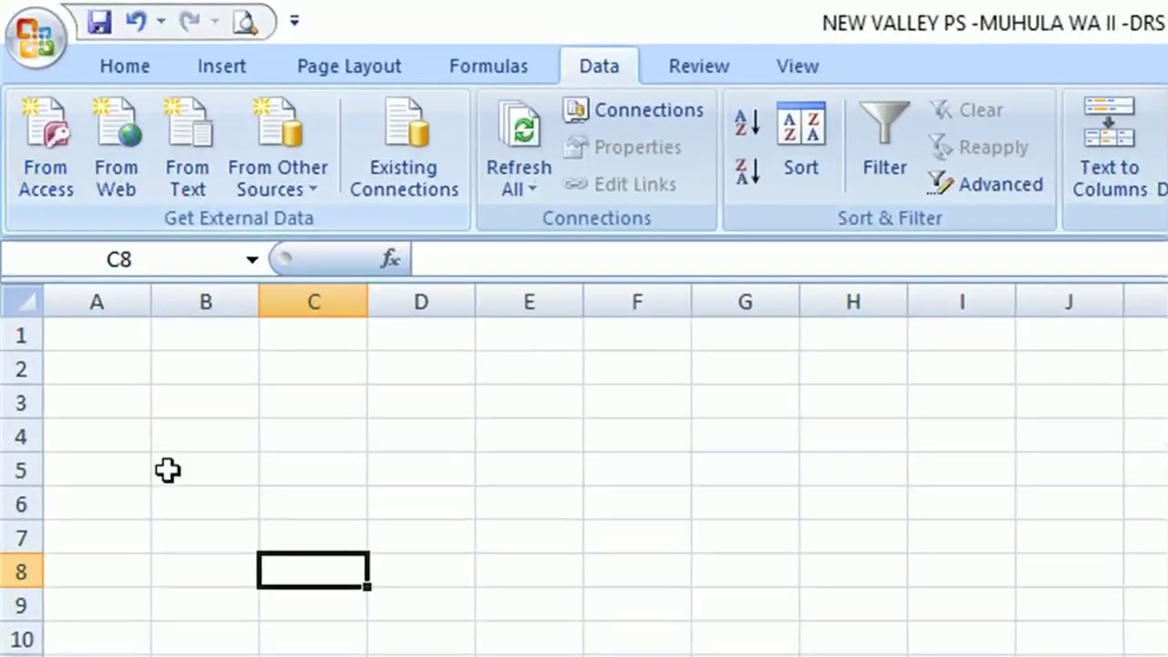
# Import the MYSCHOOL Access database from Desktop\DESIGN6 as a table at C8.
pyautogui.click(51, 173)
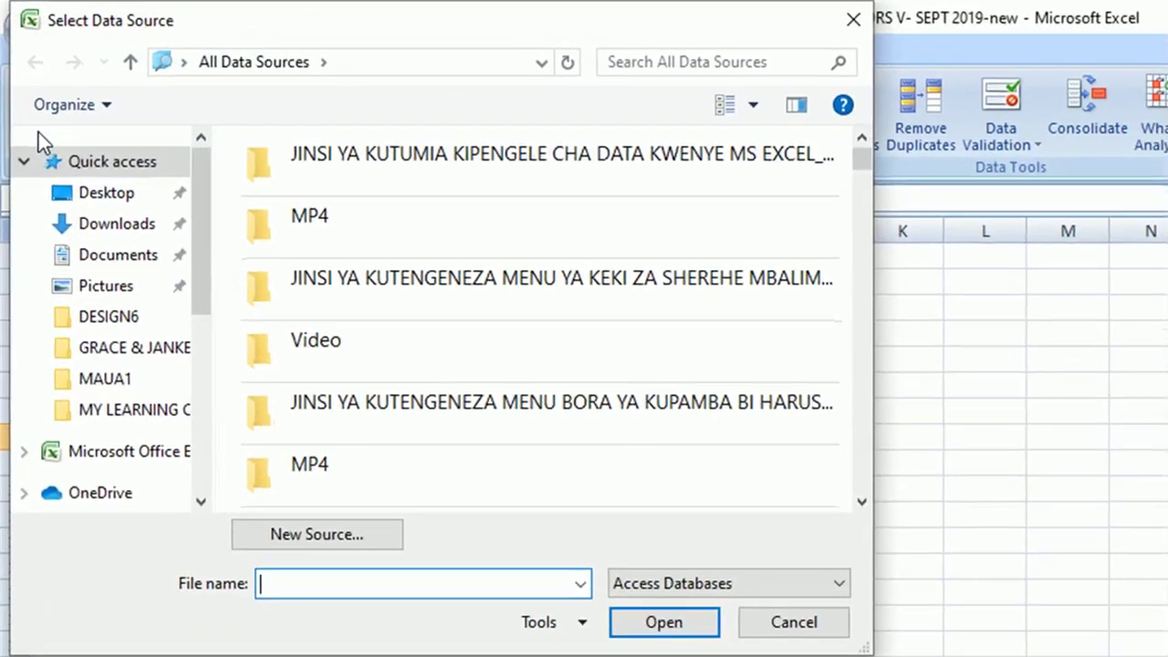
pyautogui.click(78, 199)
pyautogui.doubleClick(314, 283)
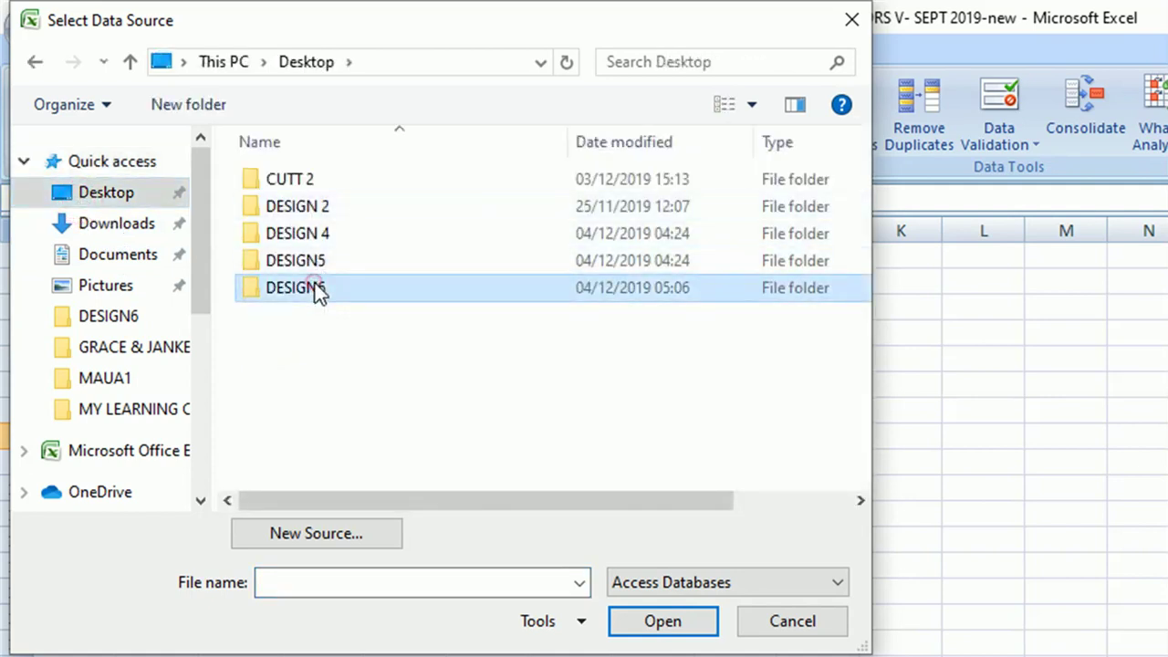
pyautogui.click(310, 180)
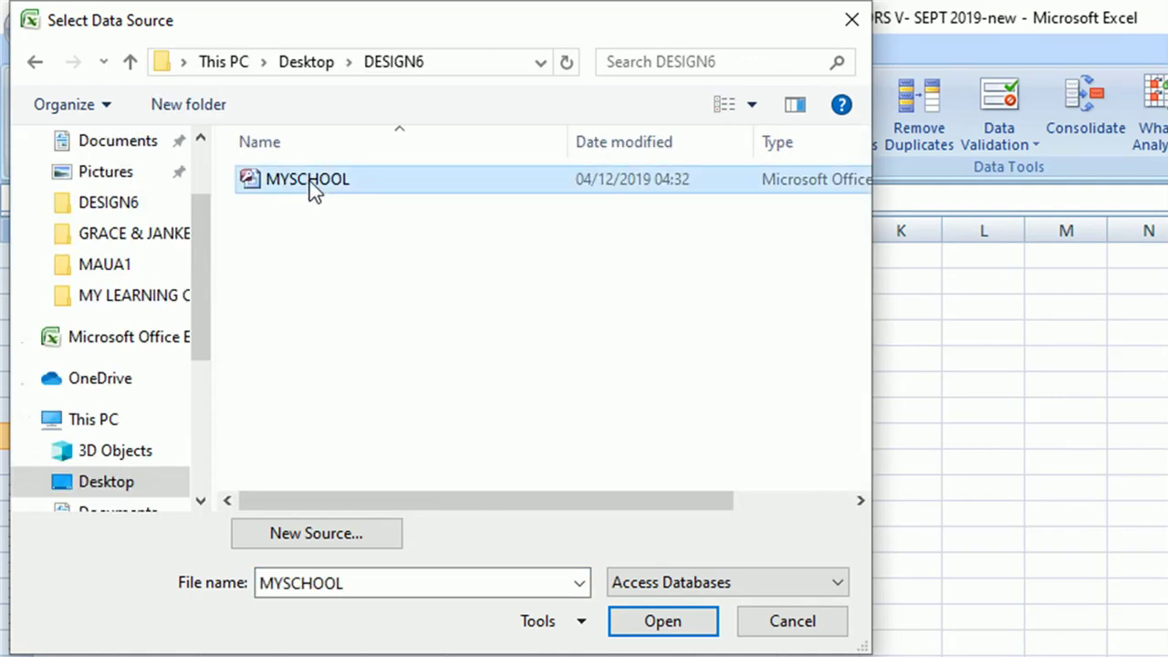
pyautogui.click(664, 621)
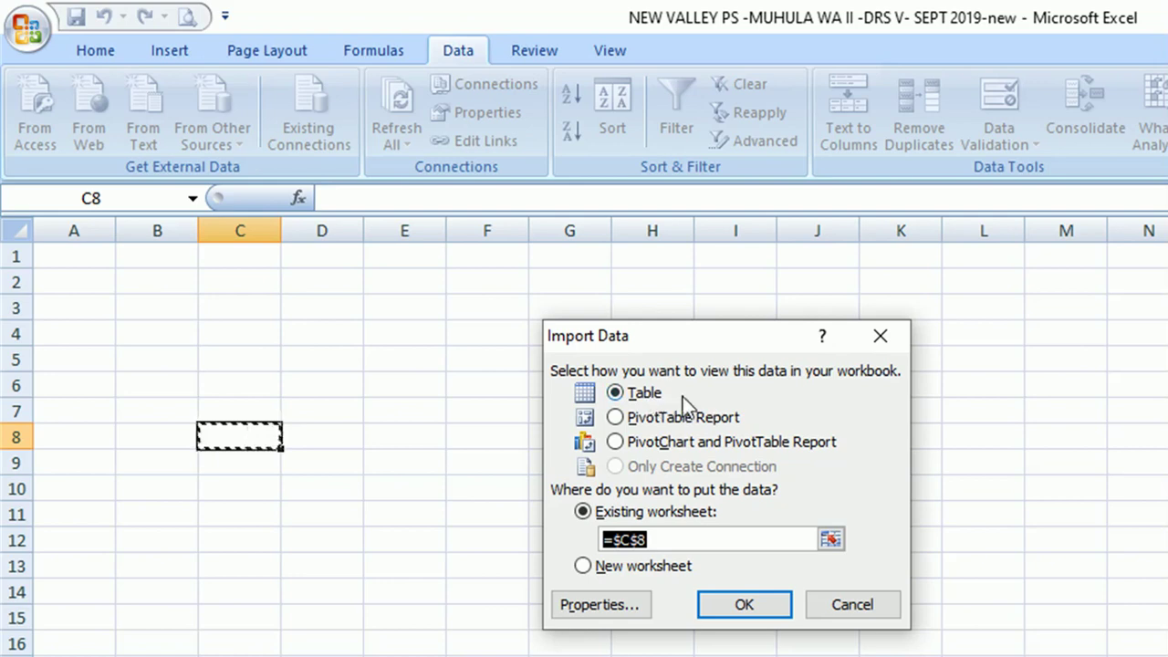
pyautogui.click(739, 606)
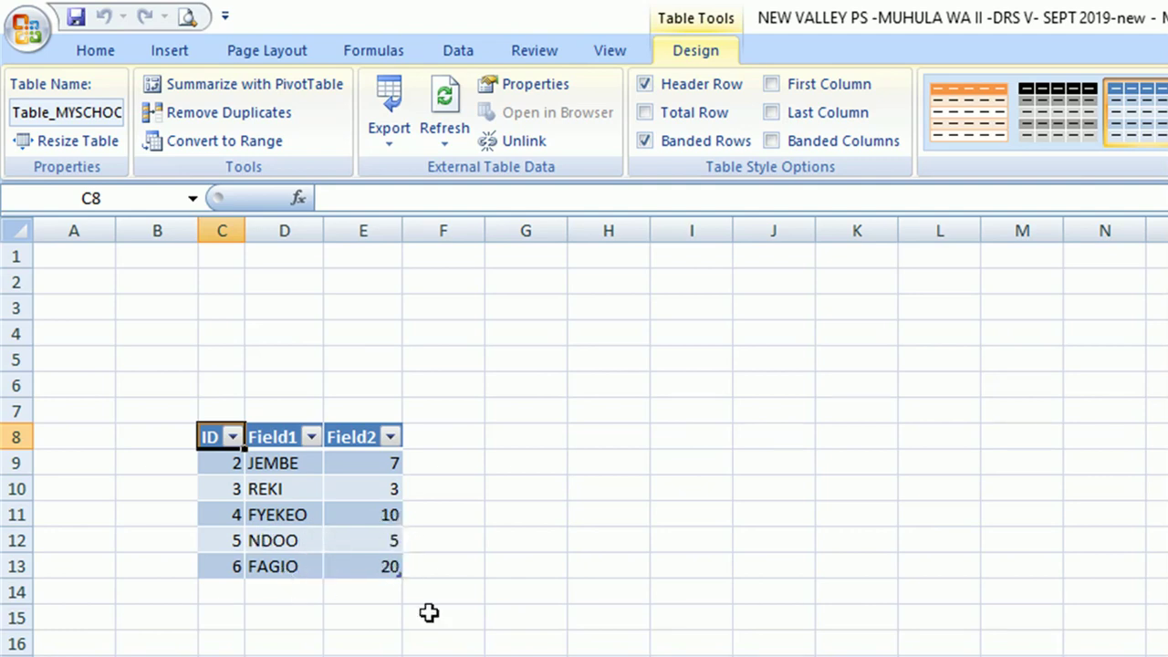
pyautogui.click(552, 559)
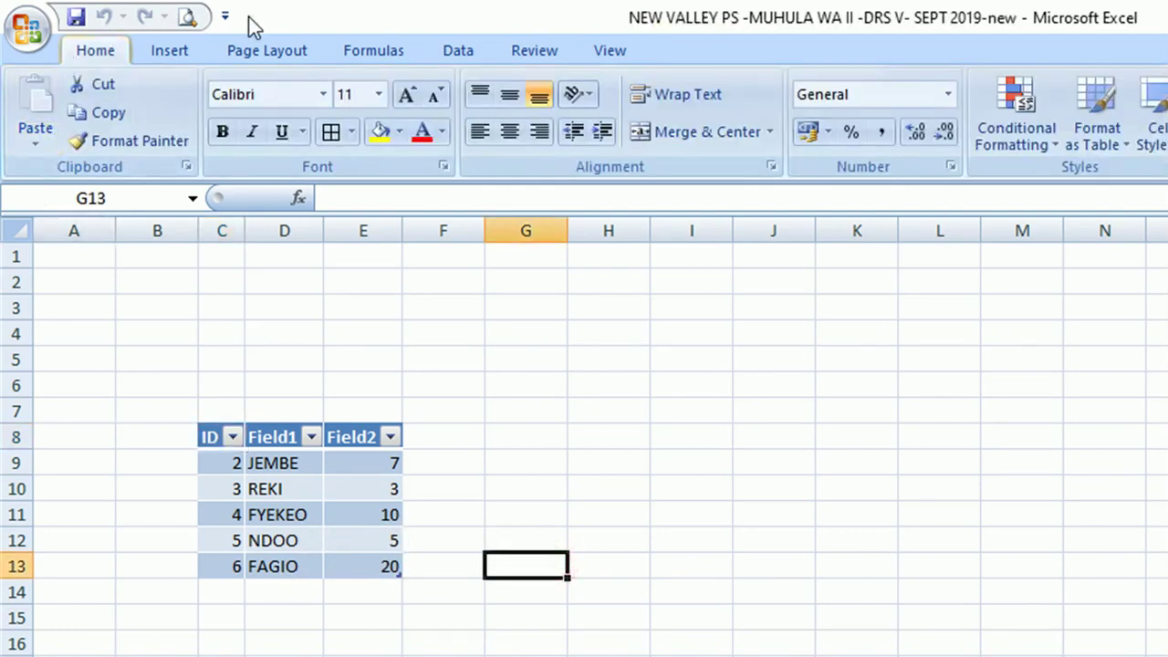
pyautogui.click(496, 51)
pyautogui.click(475, 51)
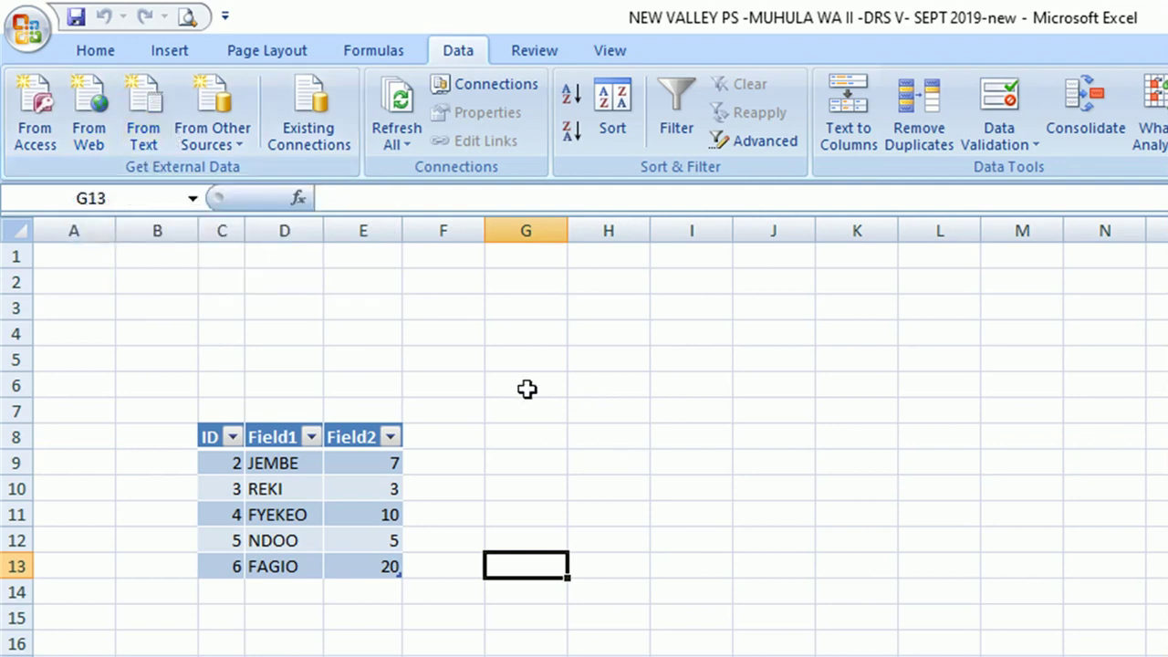
pyautogui.click(492, 278)
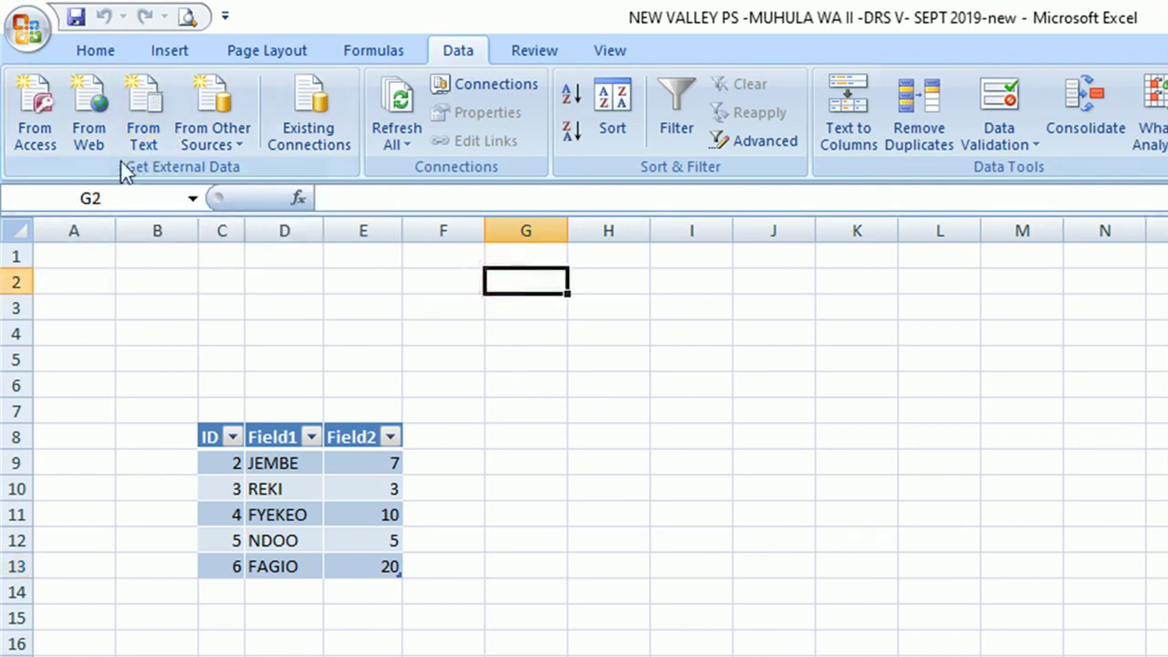
pyautogui.hotkey('alt', 'Tab')
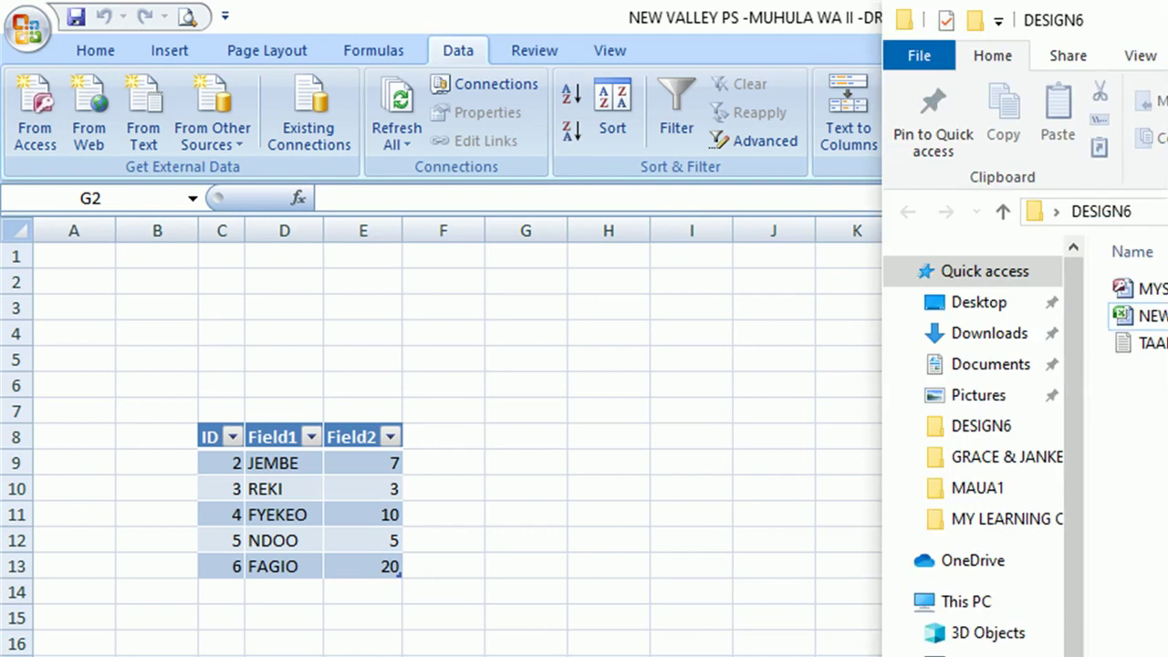
pyautogui.doubleClick(1148, 347)
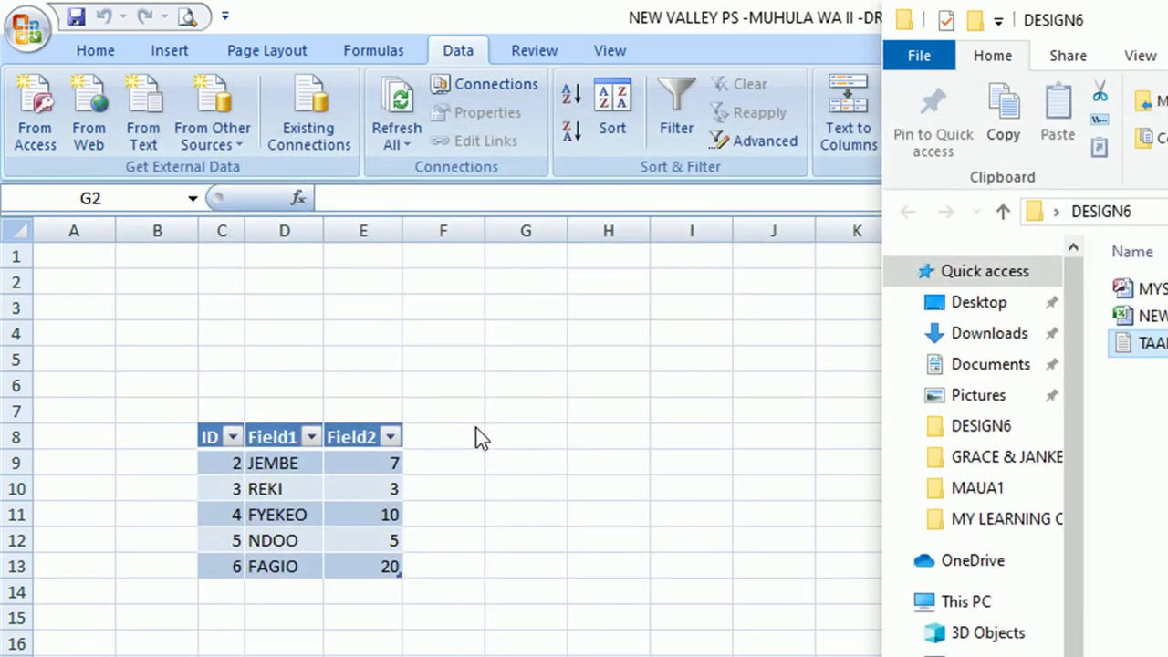
pyautogui.click(475, 427)
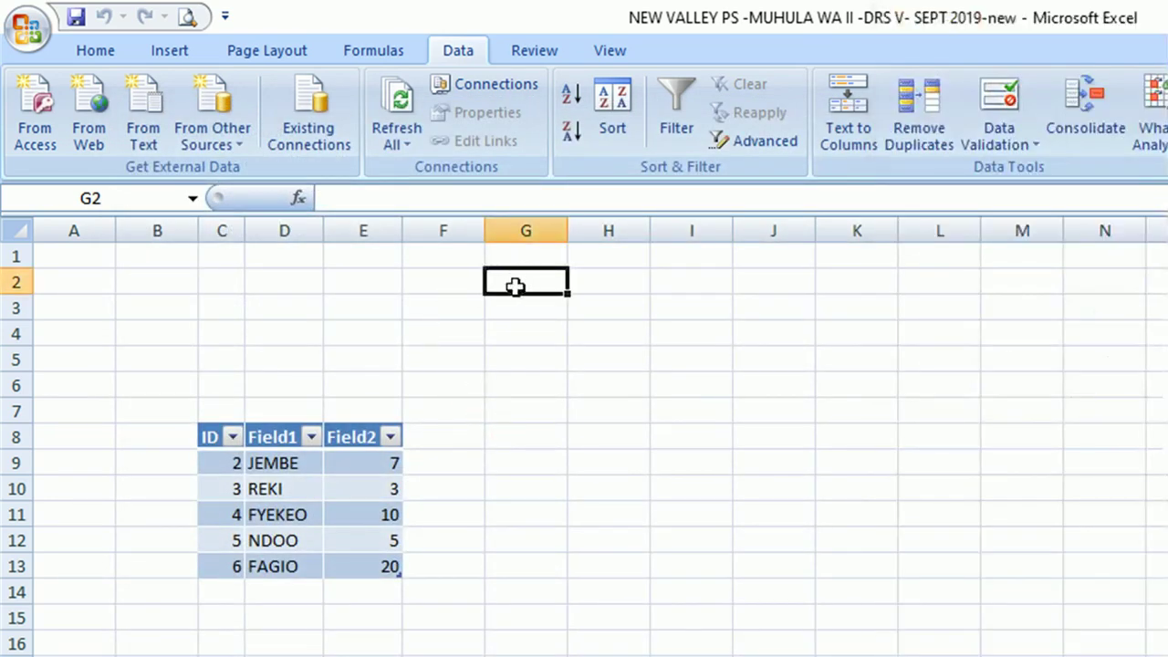
pyautogui.click(151, 123)
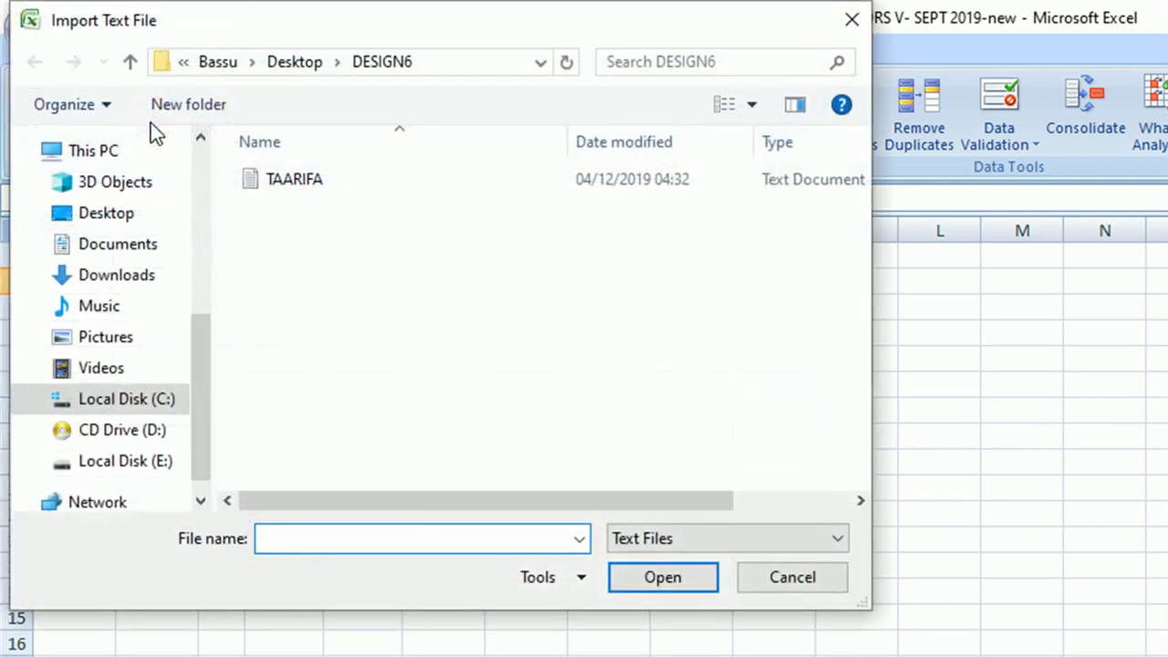
# Import the TAARIFA text file through the Text Import Wizard, placing it at G2.
pyautogui.click(276, 179)
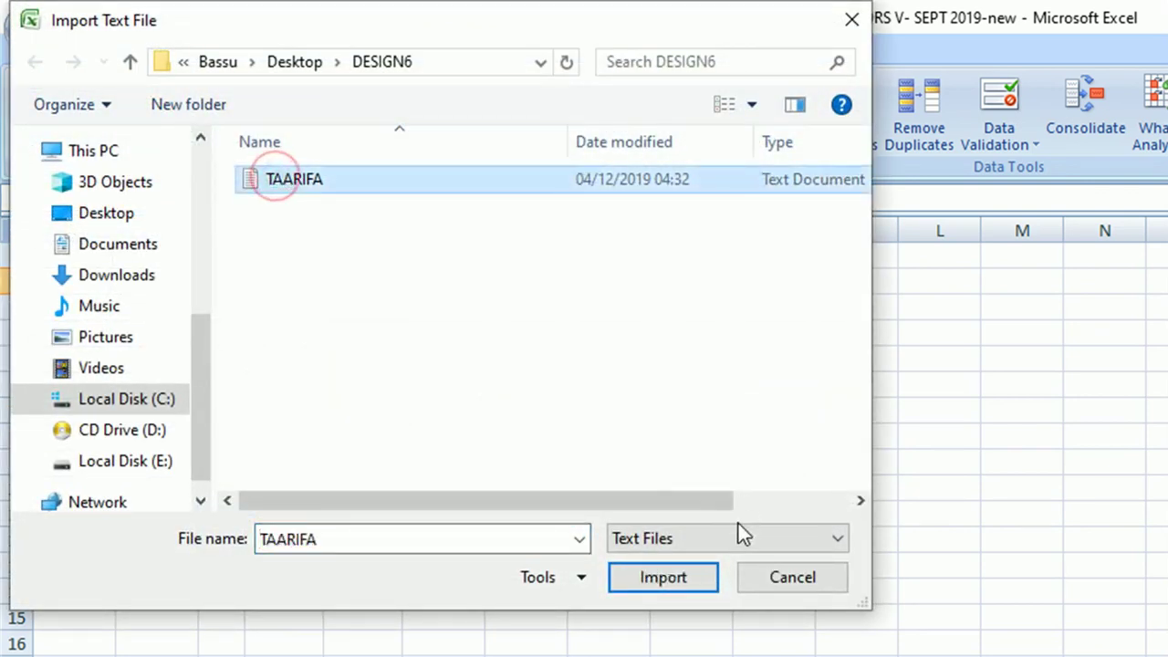
pyautogui.click(685, 578)
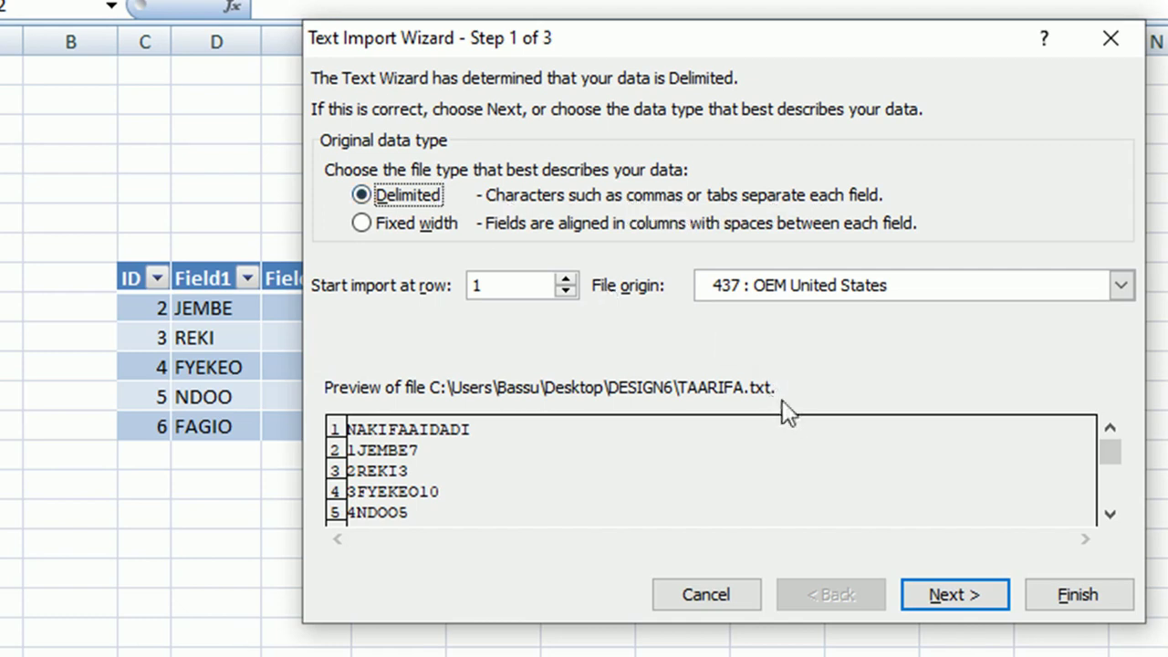
pyautogui.click(937, 595)
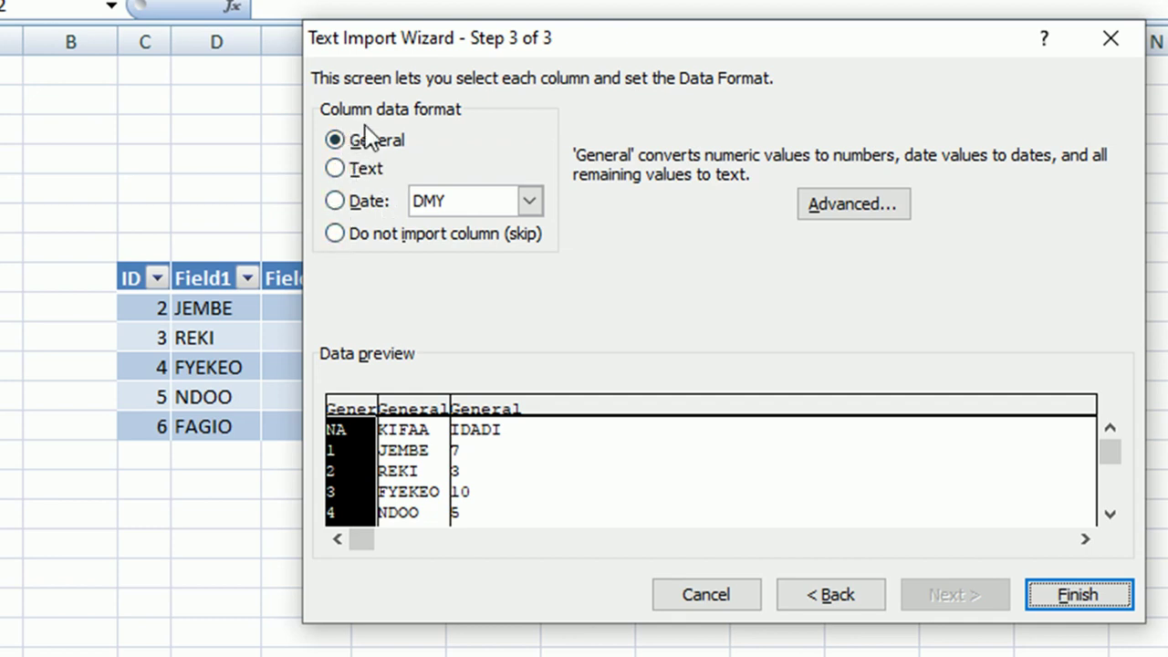
pyautogui.click(1074, 593)
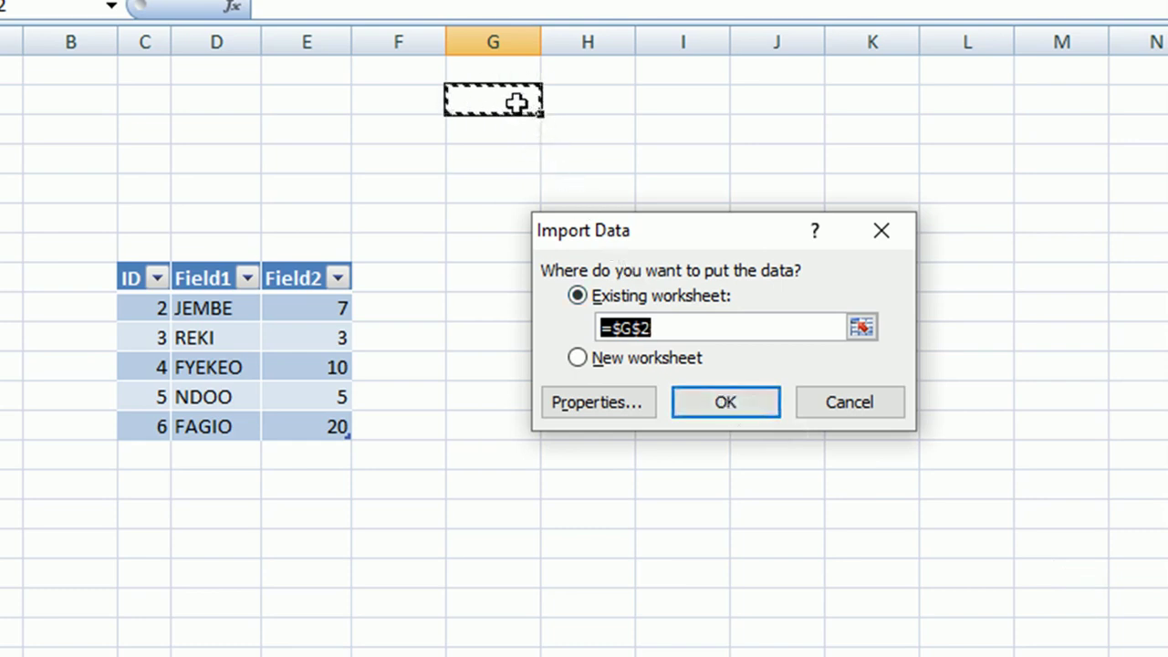
pyautogui.click(717, 406)
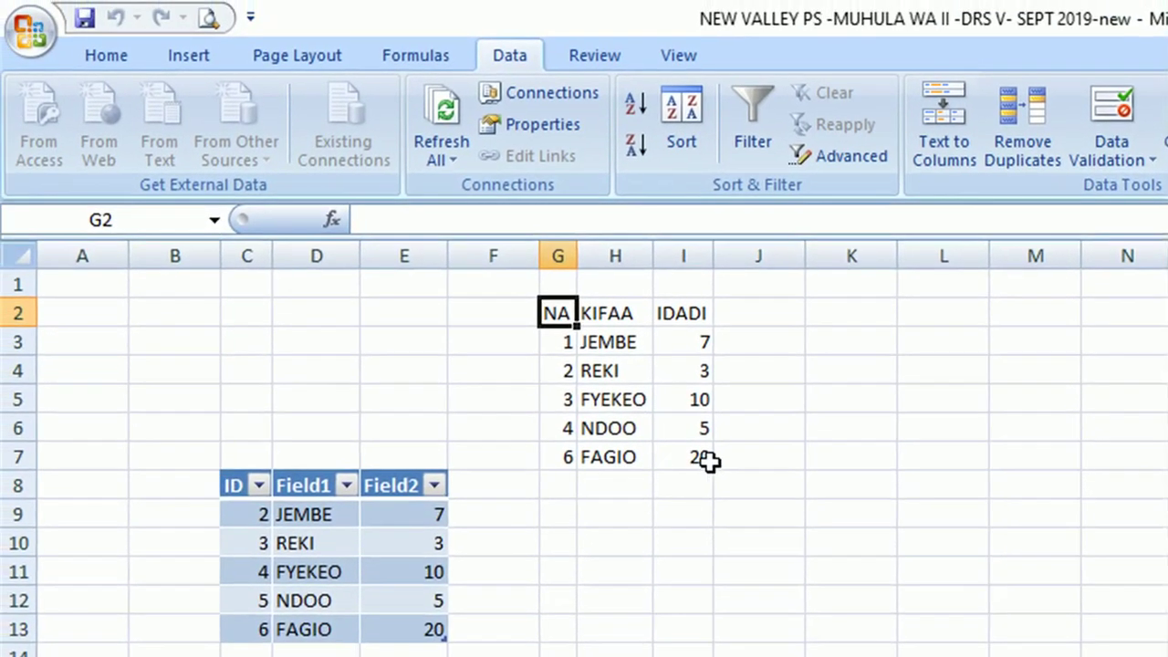
# Apply All Borders to every cell of the G2:I7 range.
pyautogui.moveTo(563, 302); pyautogui.dragTo(762, 411)
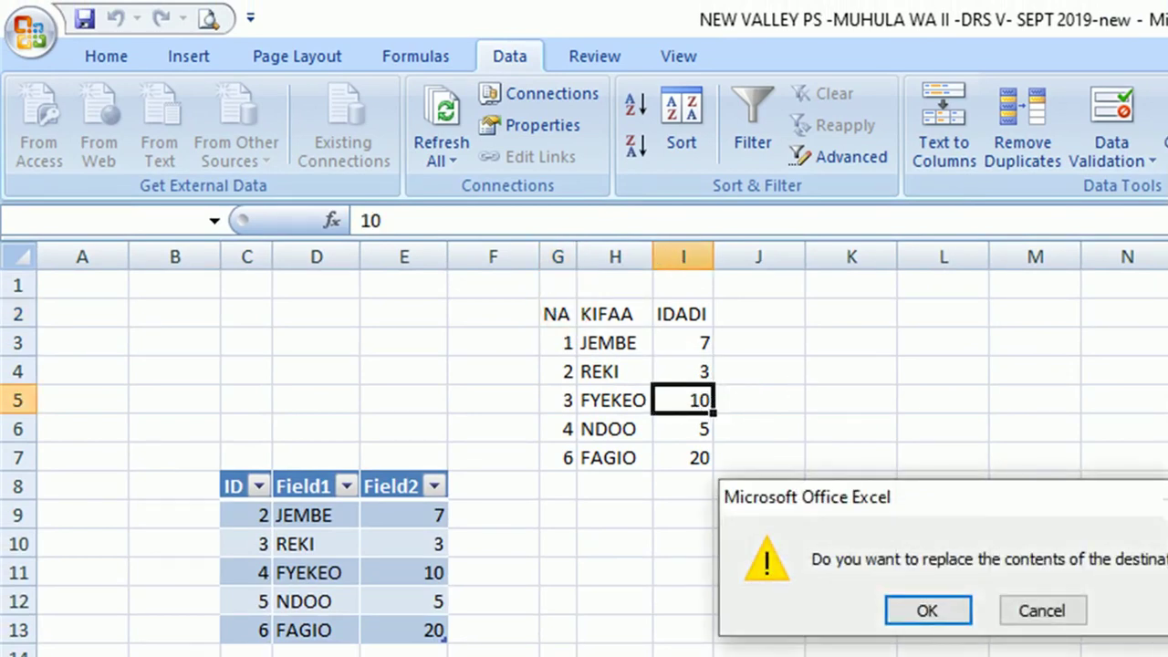
pyautogui.click(1049, 616)
pyautogui.keyDown('shift'); pyautogui.click(685, 459); pyautogui.keyUp('shift')
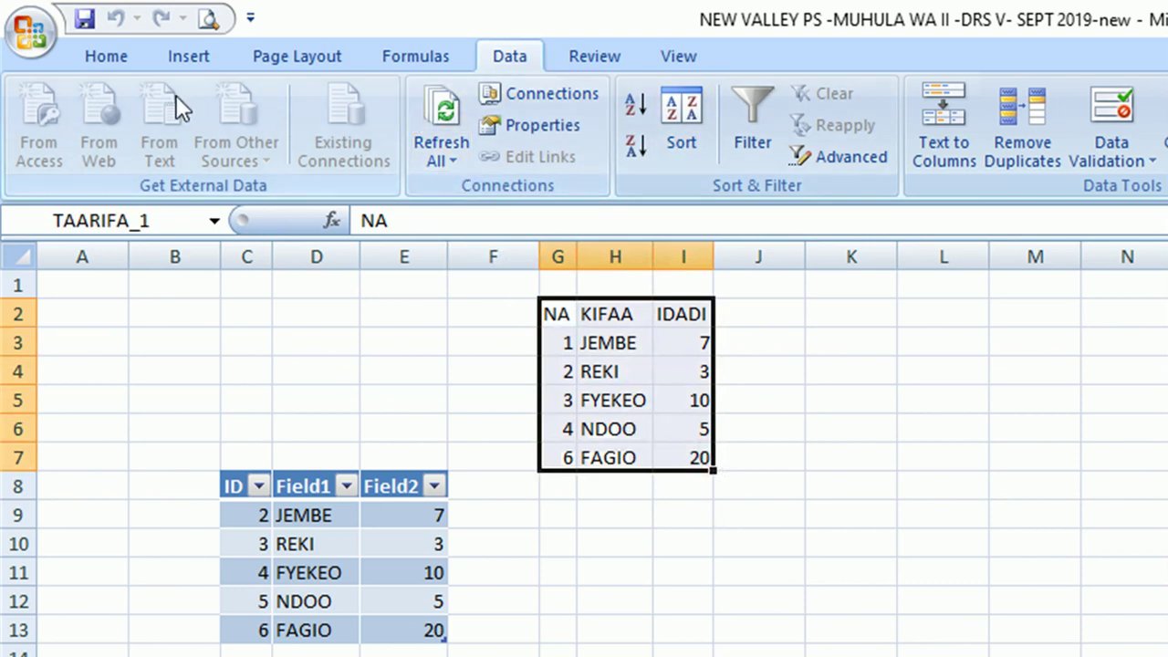
pyautogui.click(126, 60)
pyautogui.click(361, 142)
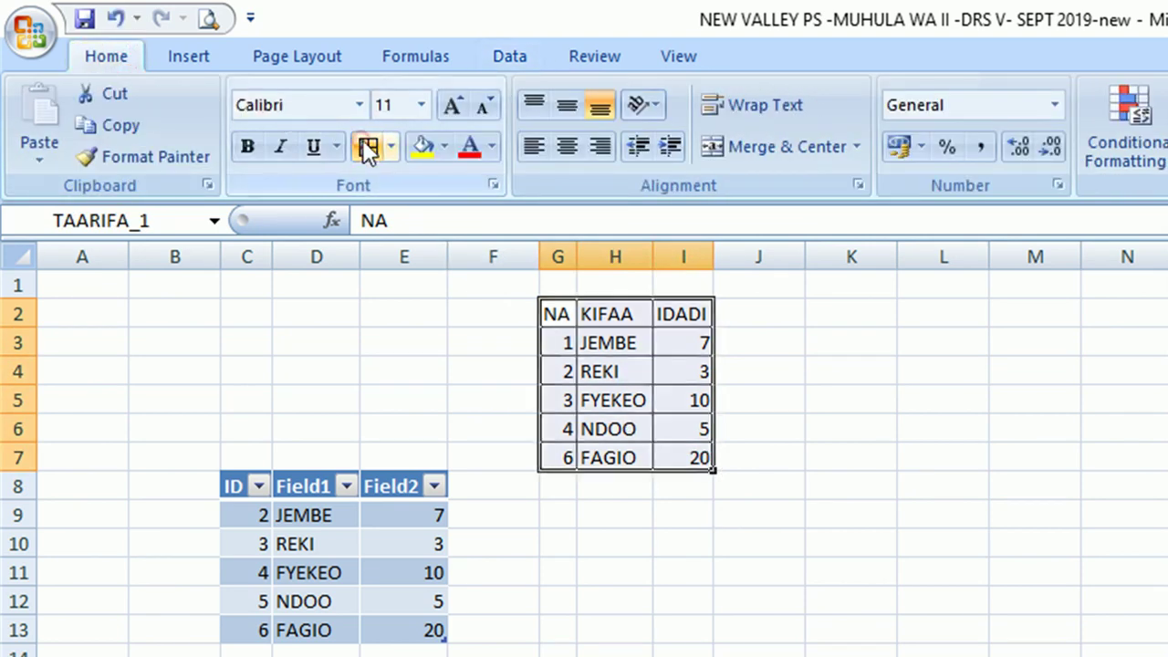
# Return to the Data ribbon and bring up the file browser window.
pyautogui.click(326, 47)
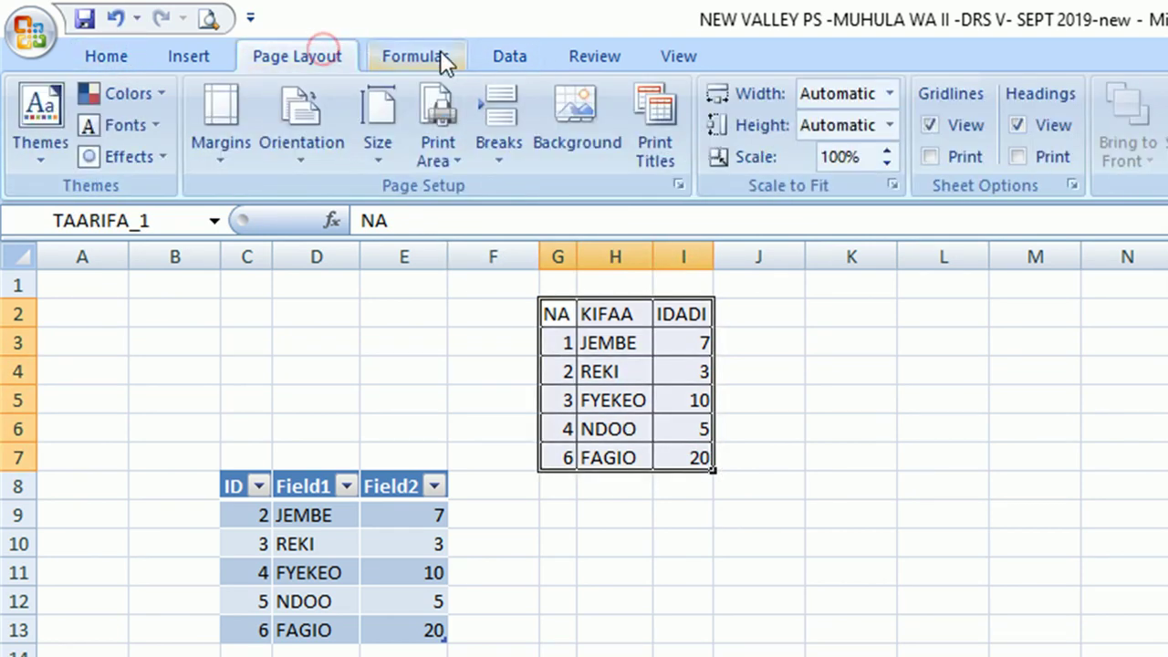
pyautogui.click(497, 57)
pyautogui.click(638, 514)
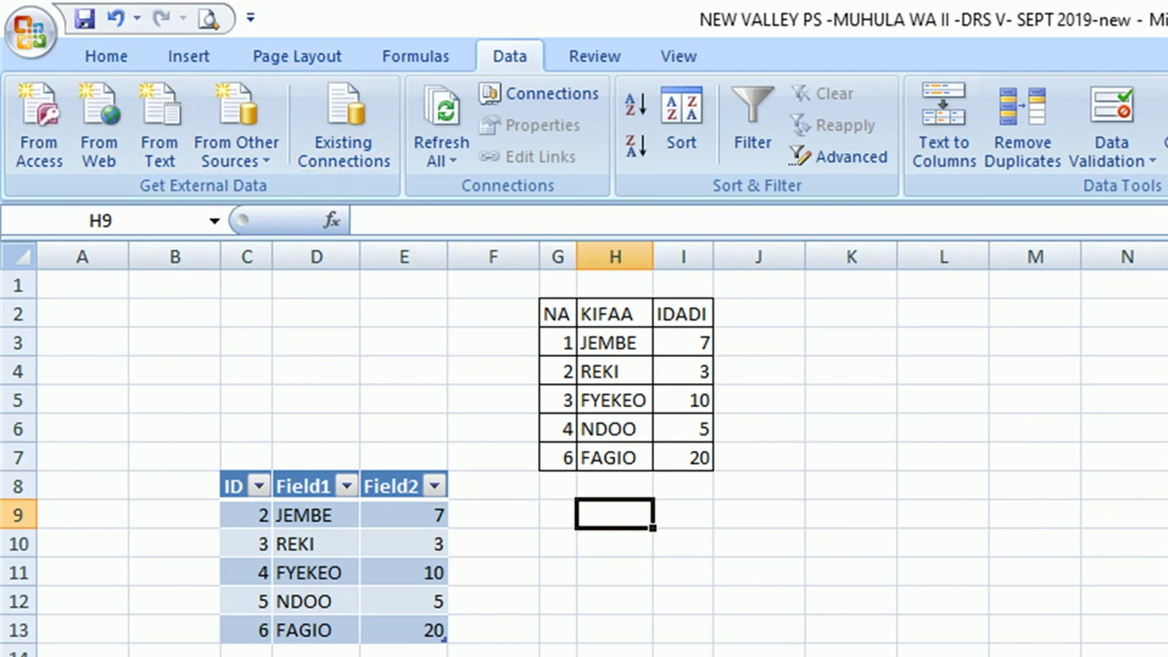
pyautogui.press('super+e')
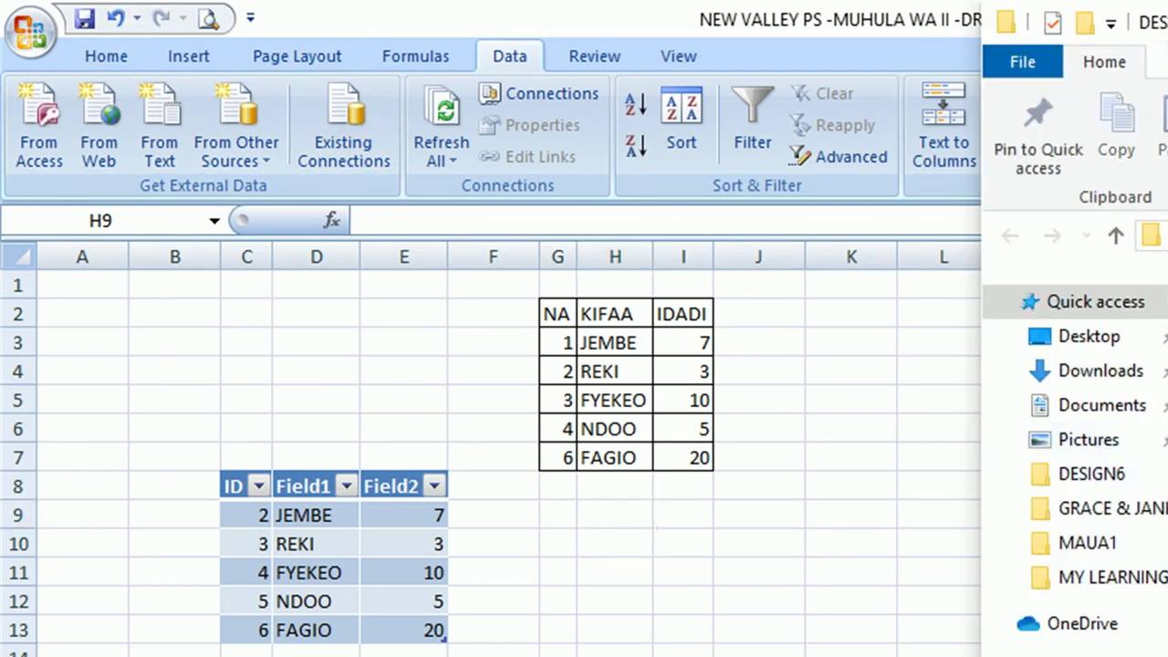
# Bring Excel forward and look through the other external data sources list.
pyautogui.click(644, 516)
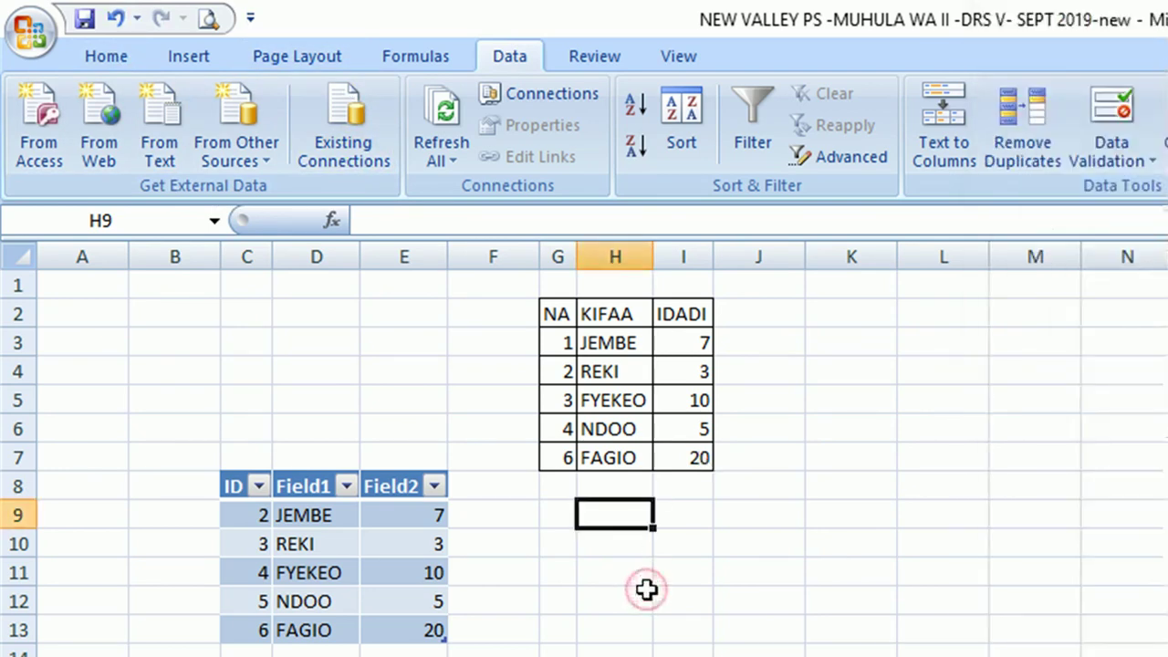
pyautogui.click(691, 505)
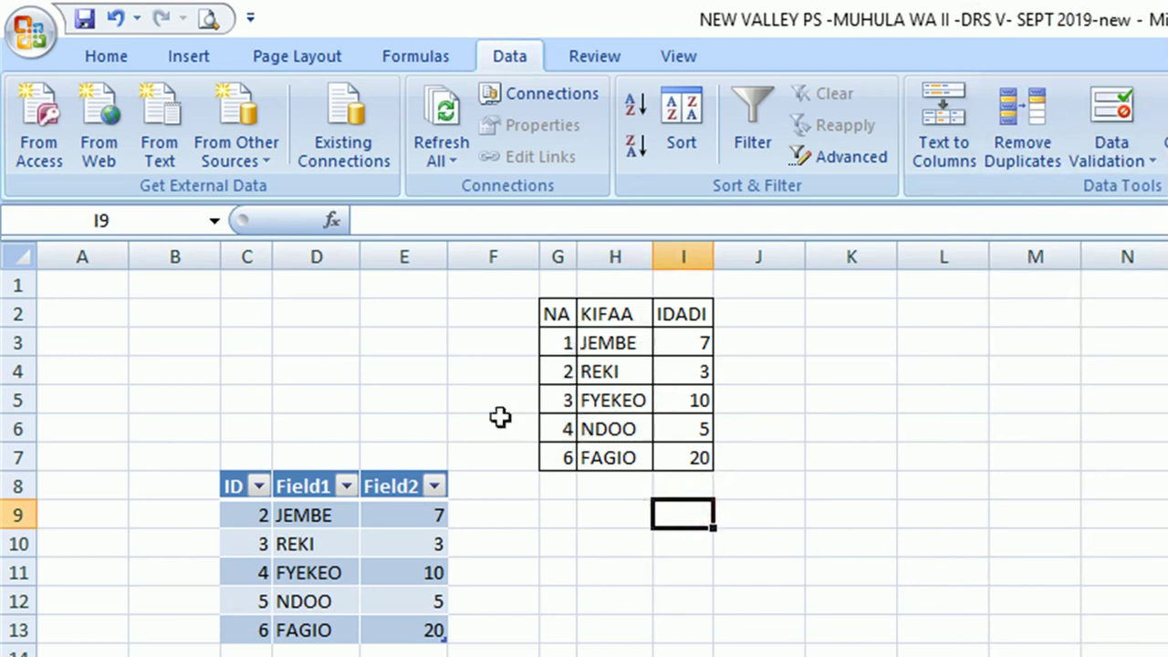
pyautogui.click(260, 159)
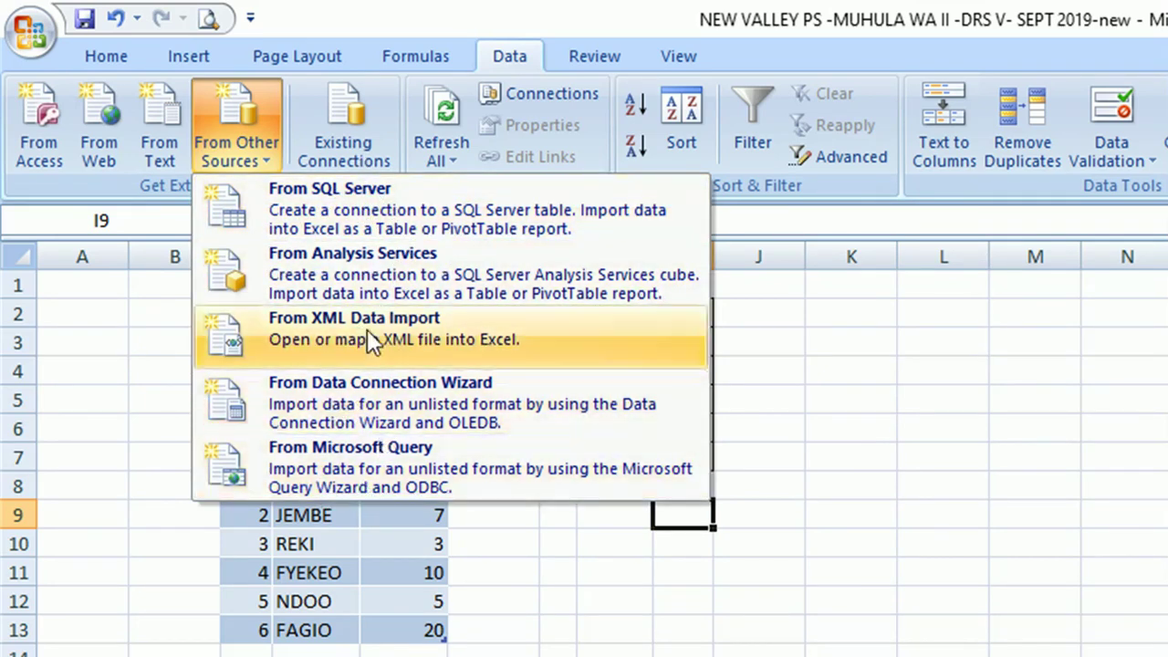
pyautogui.click(417, 413)
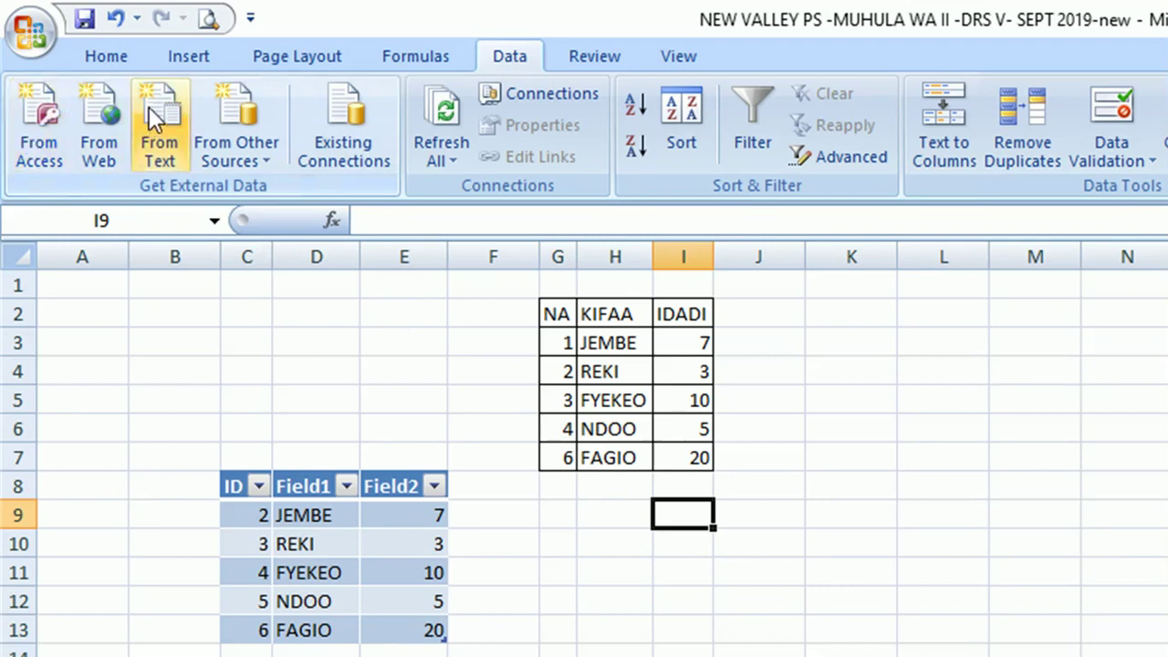
pyautogui.click(493, 656)
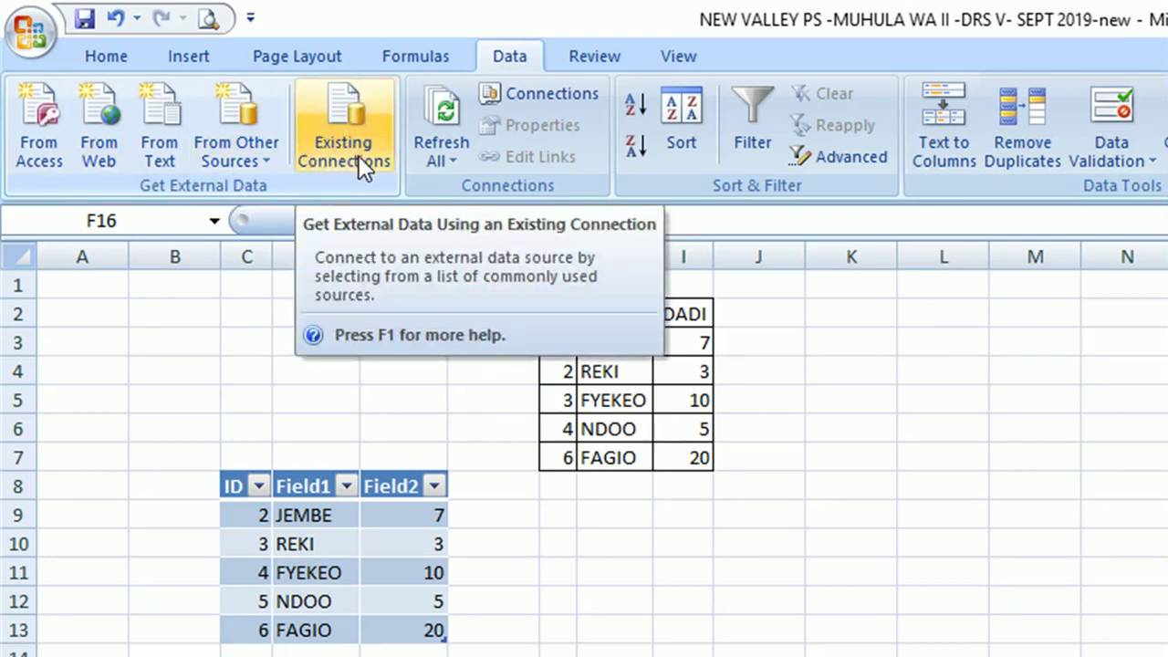
# Enter 67, 67 and 78 into H11, I11 and J11, then view Existing Connections.
pyautogui.click(626, 579)
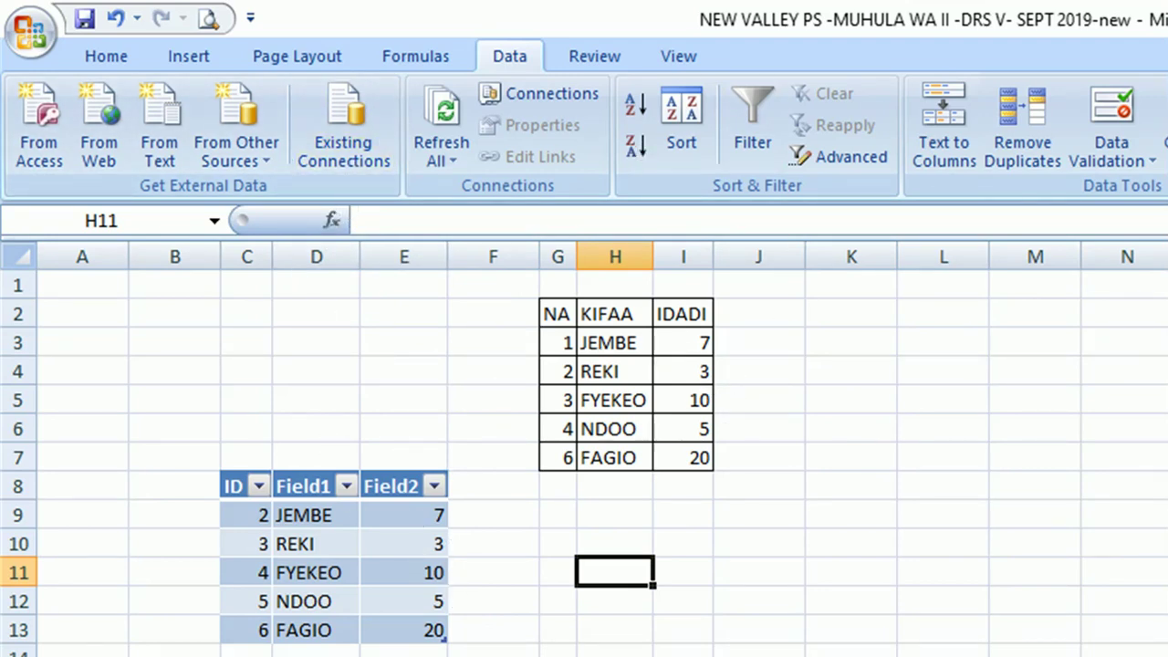
pyautogui.write('67')
pyautogui.press('Tab')
pyautogui.write('6')
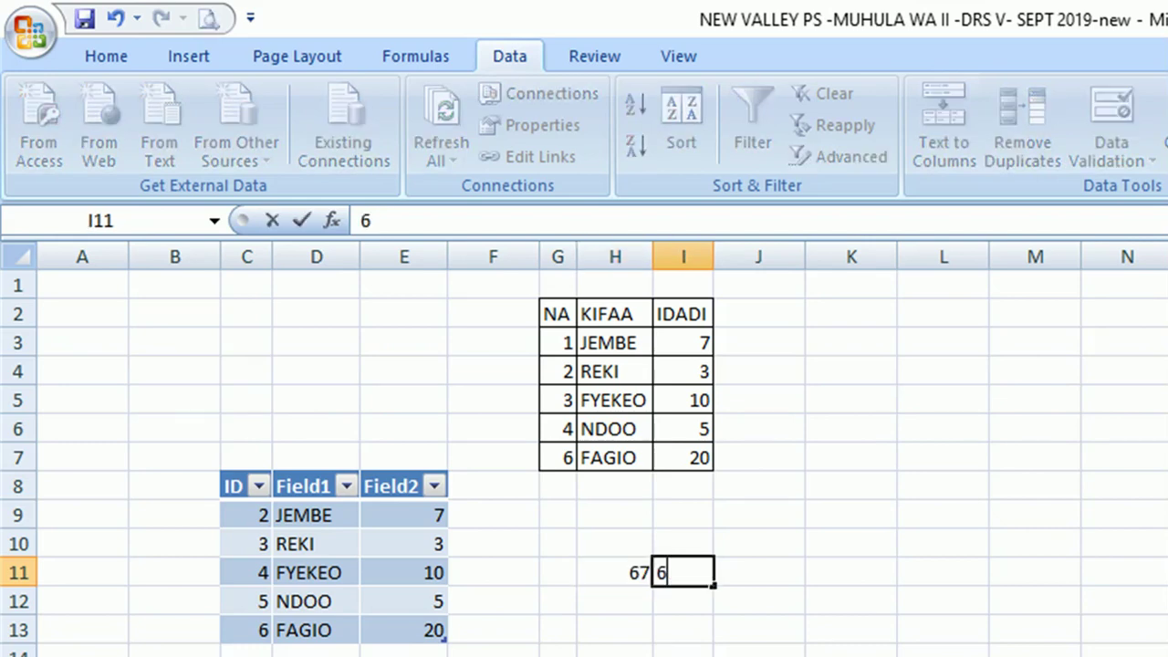
pyautogui.press('Tab')
pyautogui.write('7')
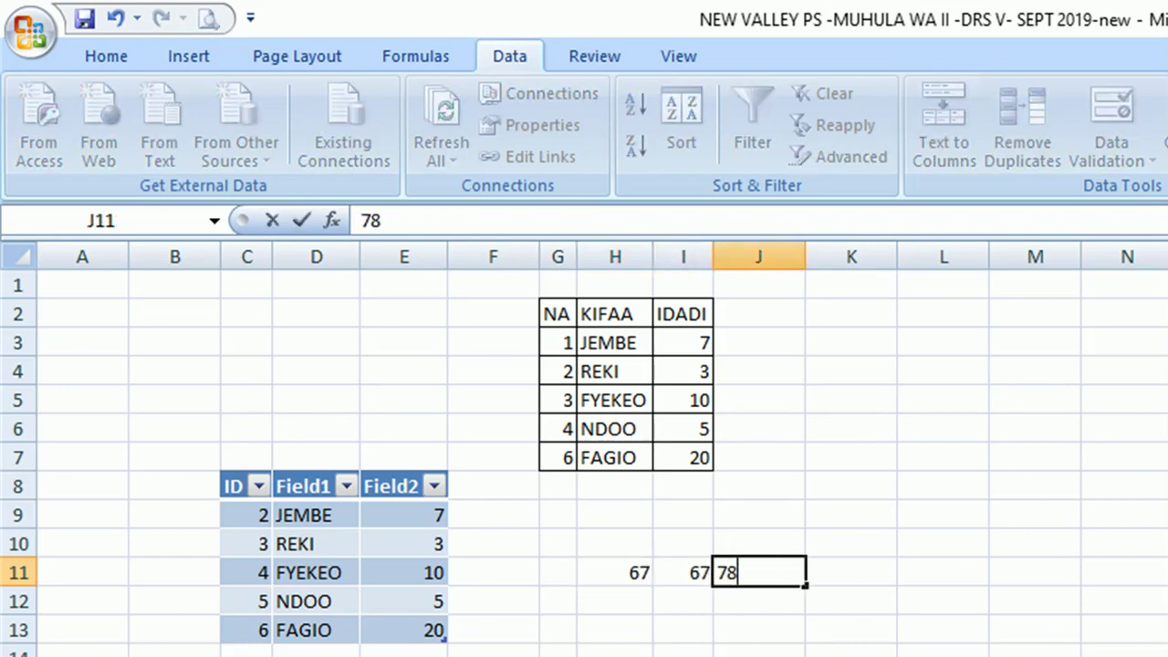
pyautogui.press('Tab')
pyautogui.click(351, 137)
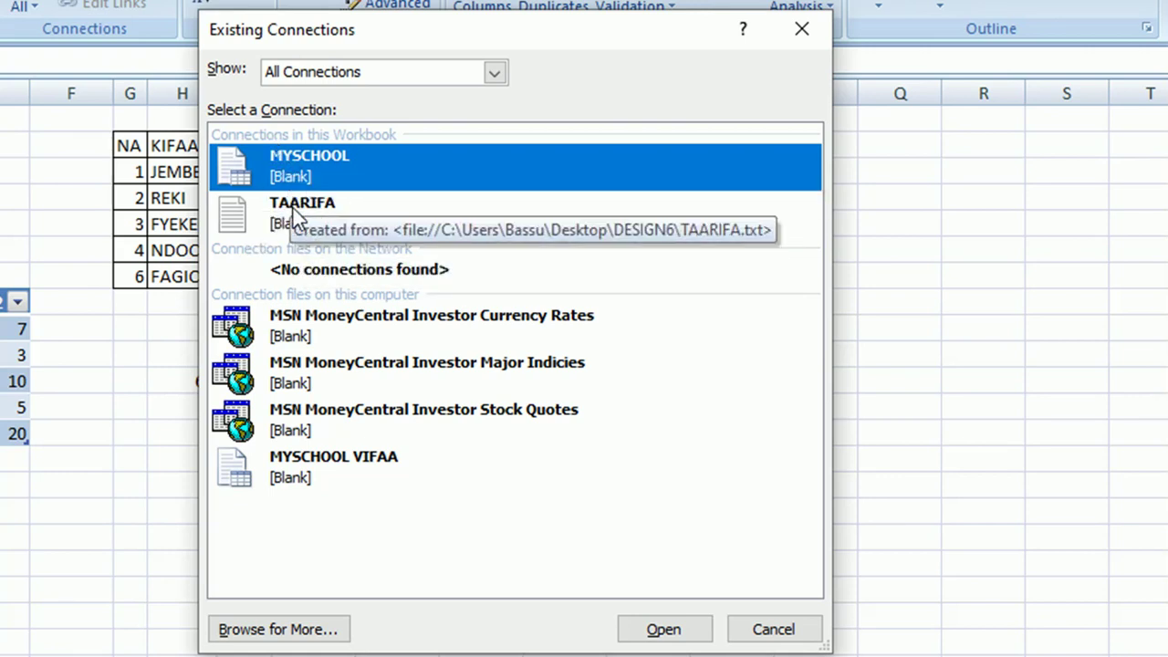
pyautogui.click(292, 205)
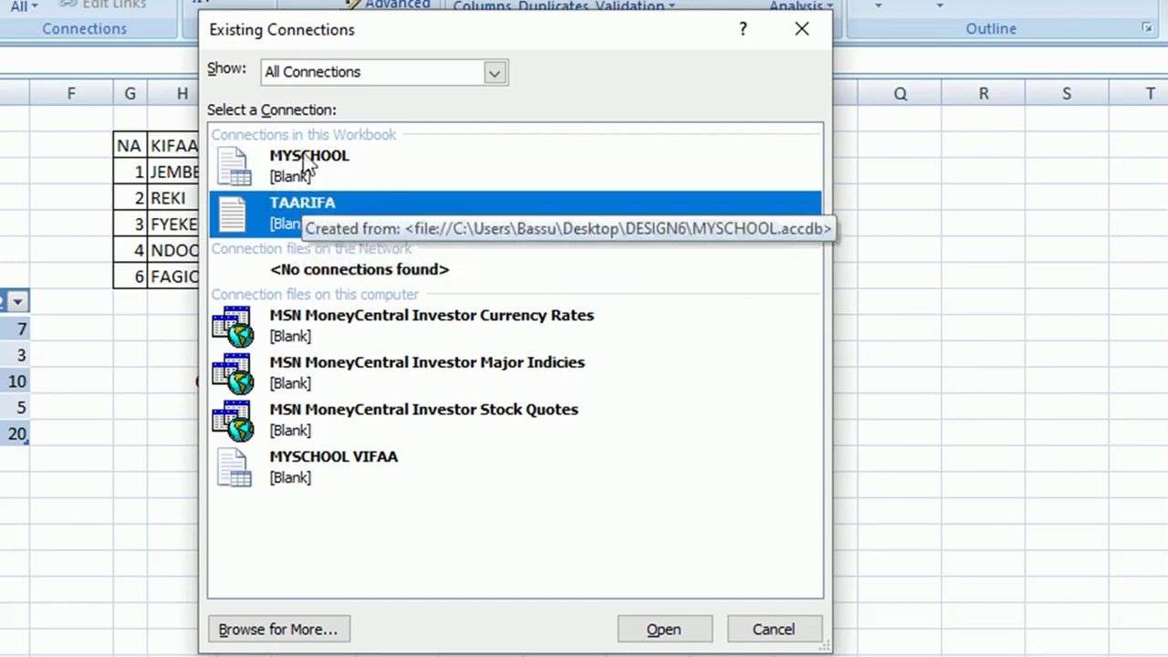
pyautogui.click(305, 162)
pyautogui.click(303, 227)
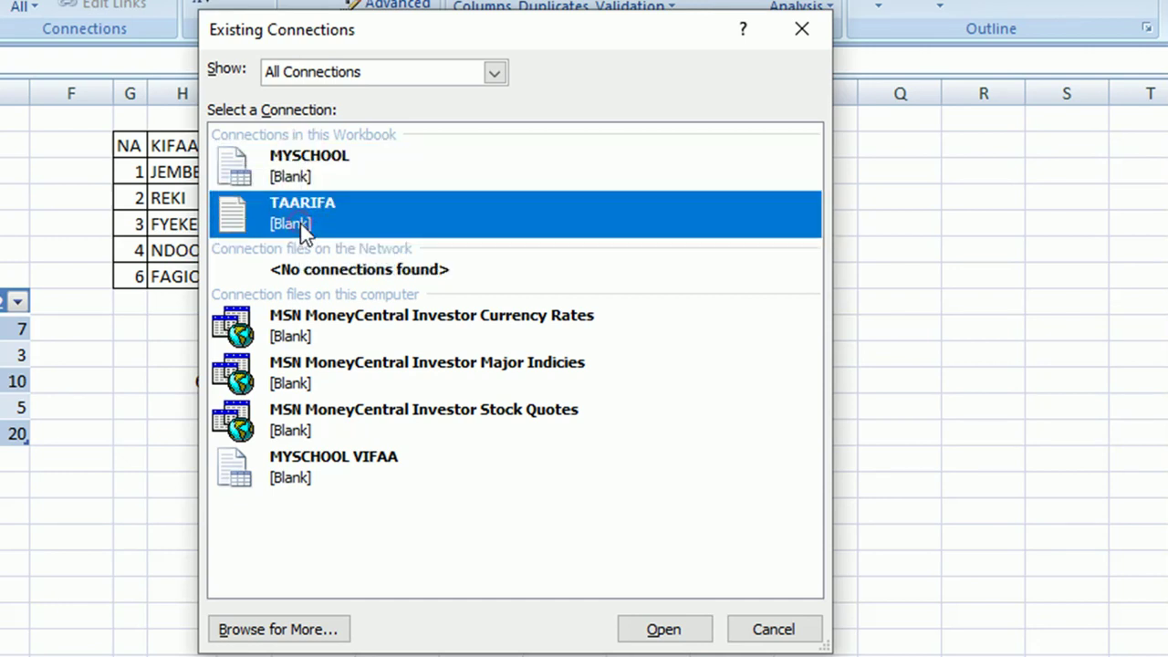
pyautogui.click(301, 174)
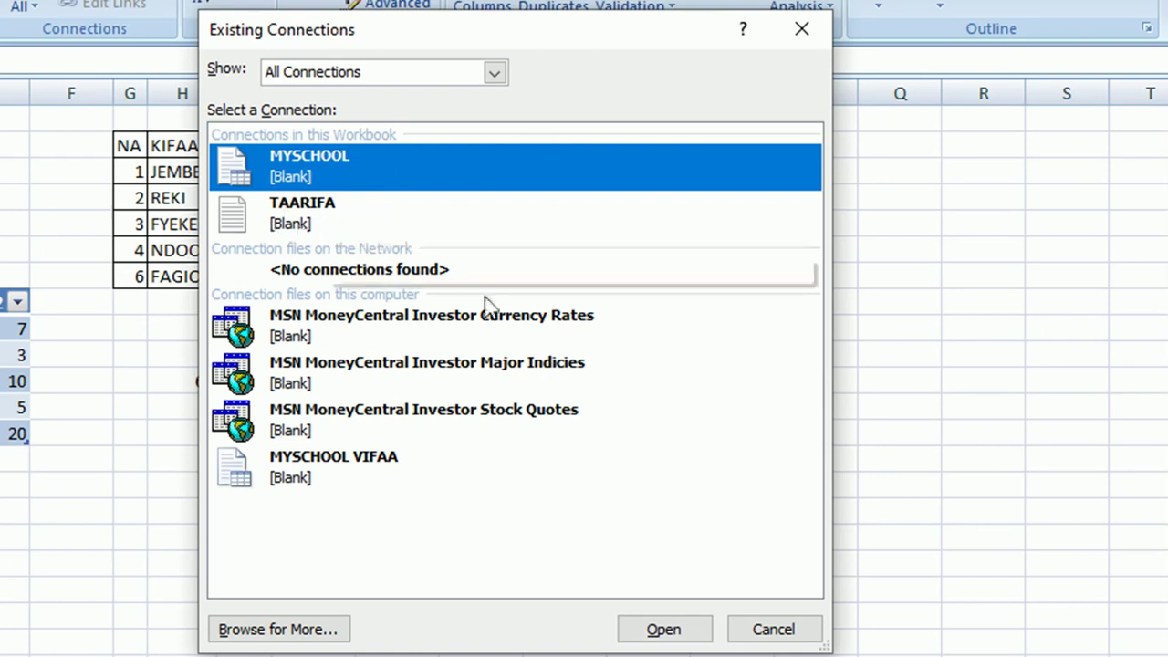
pyautogui.click(782, 636)
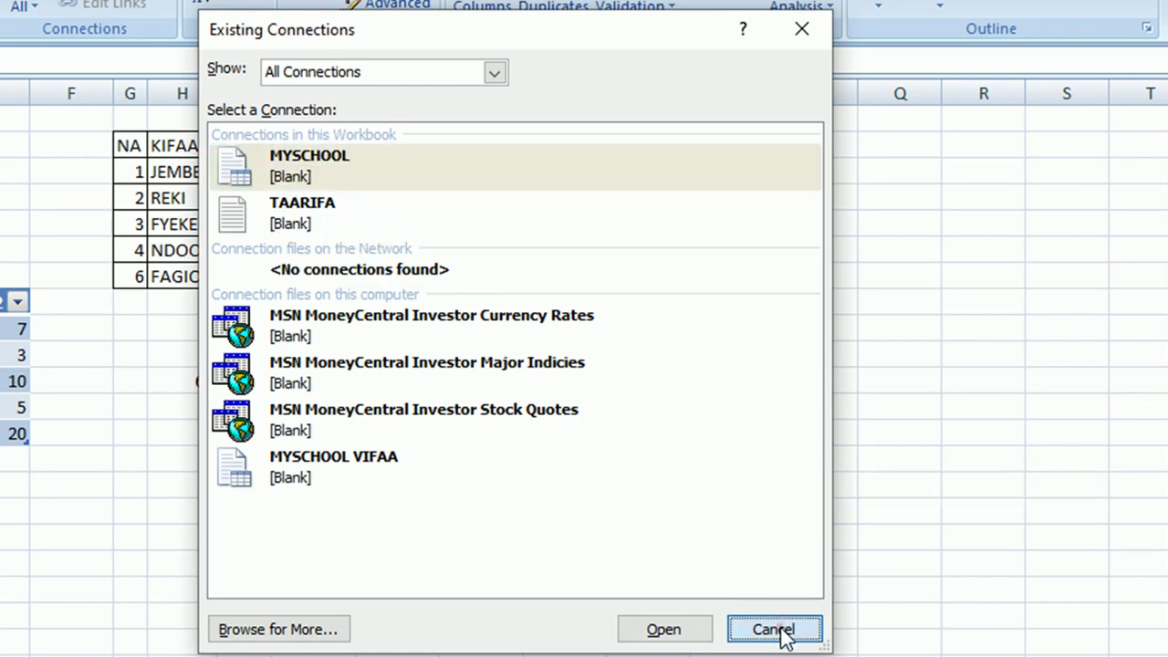
pyautogui.click(226, 486)
pyautogui.click(226, 486)
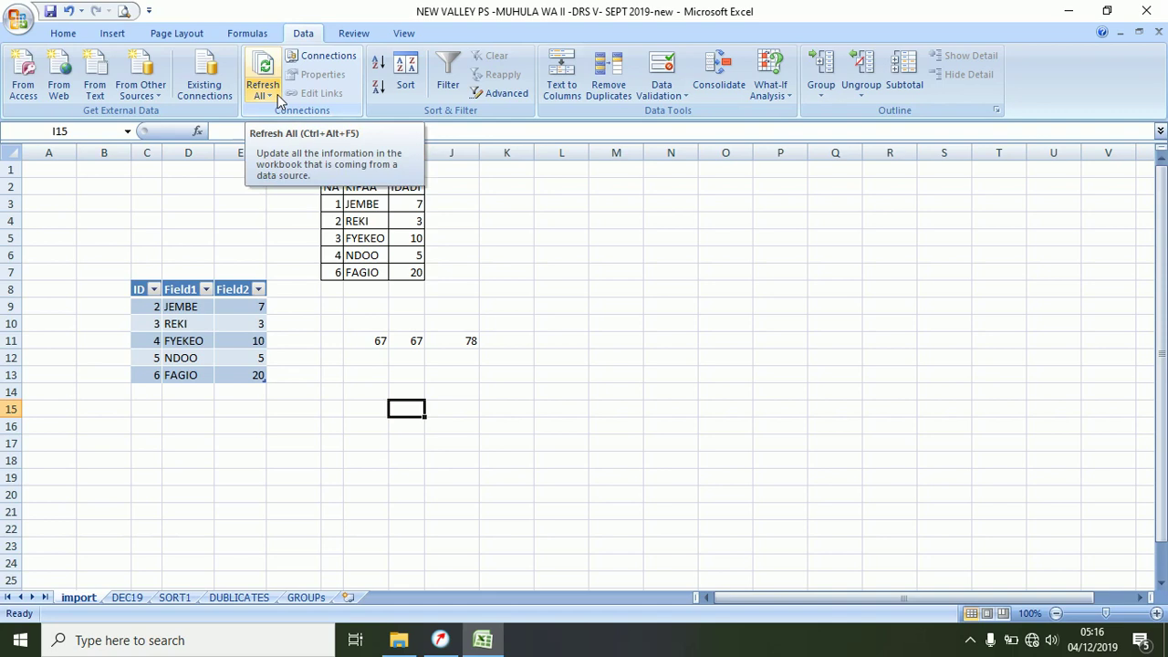
# Open the TAARIFA text file from the DESIGN6 folder in Notepad.
pyautogui.click(257, 460)
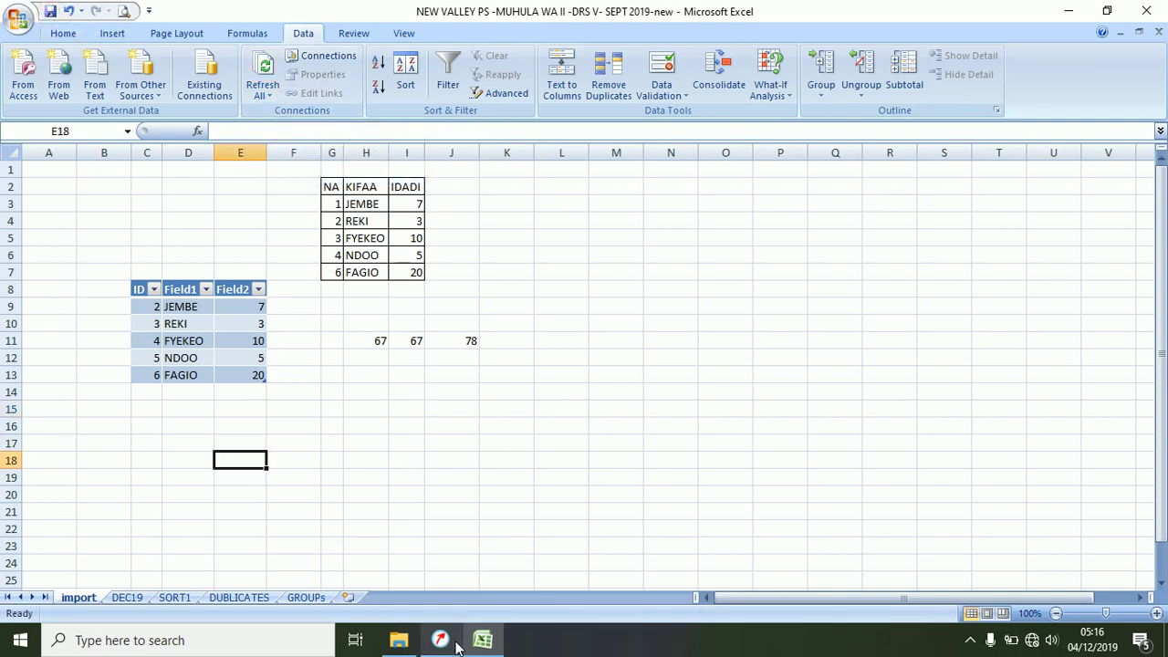
pyautogui.click(399, 640)
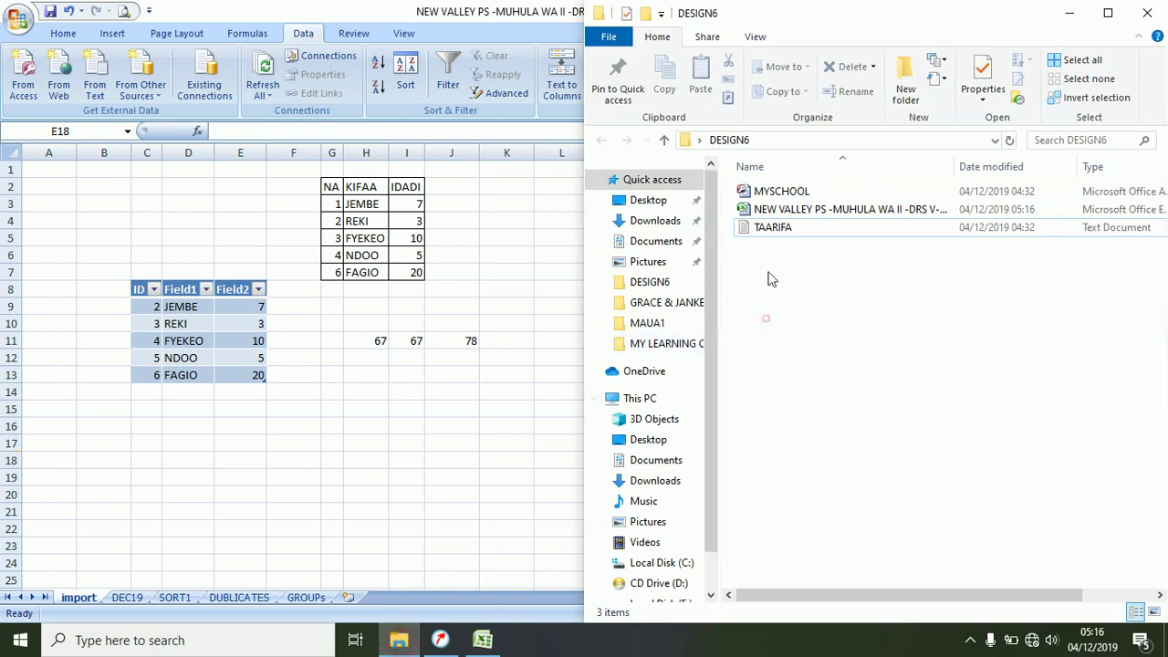
pyautogui.doubleClick(767, 226)
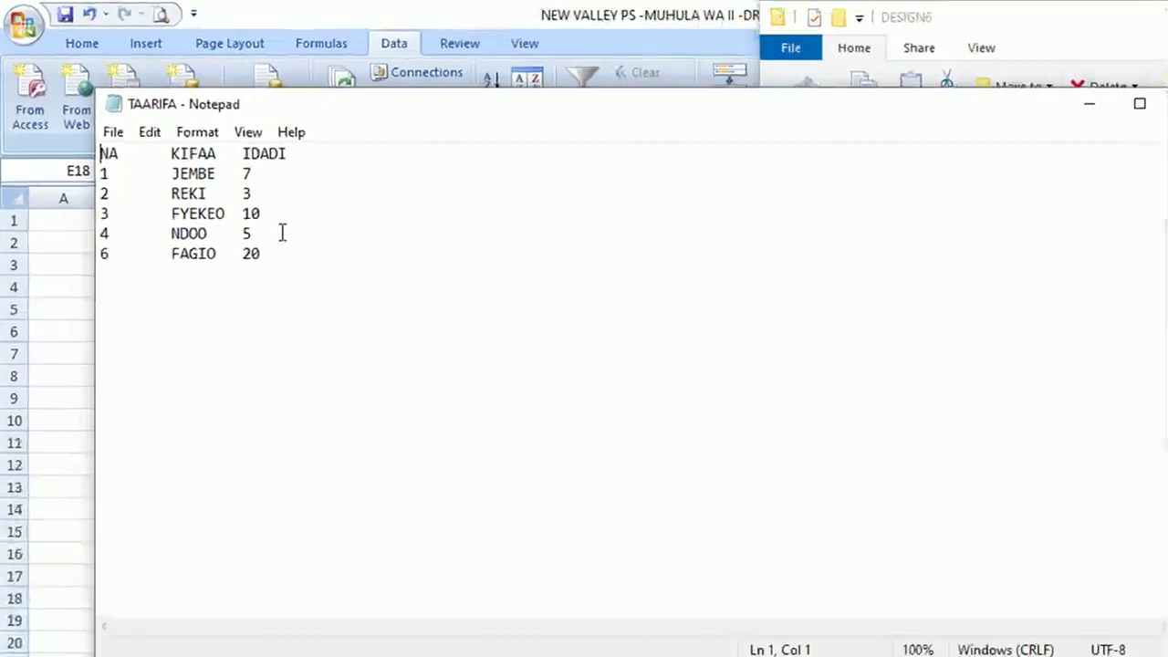
# Change NDOO's quantity from 5 to 9, save the file, and switch back to Excel.
pyautogui.click(252, 241)
pyautogui.click(248, 221)
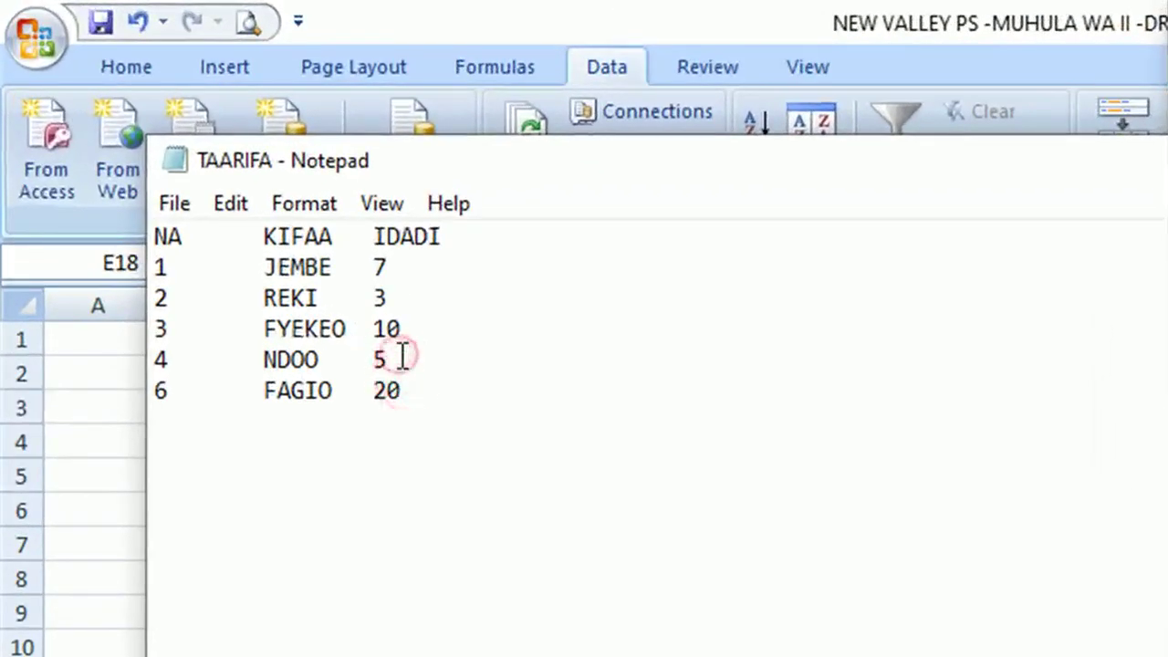
pyautogui.press('BackSpace')
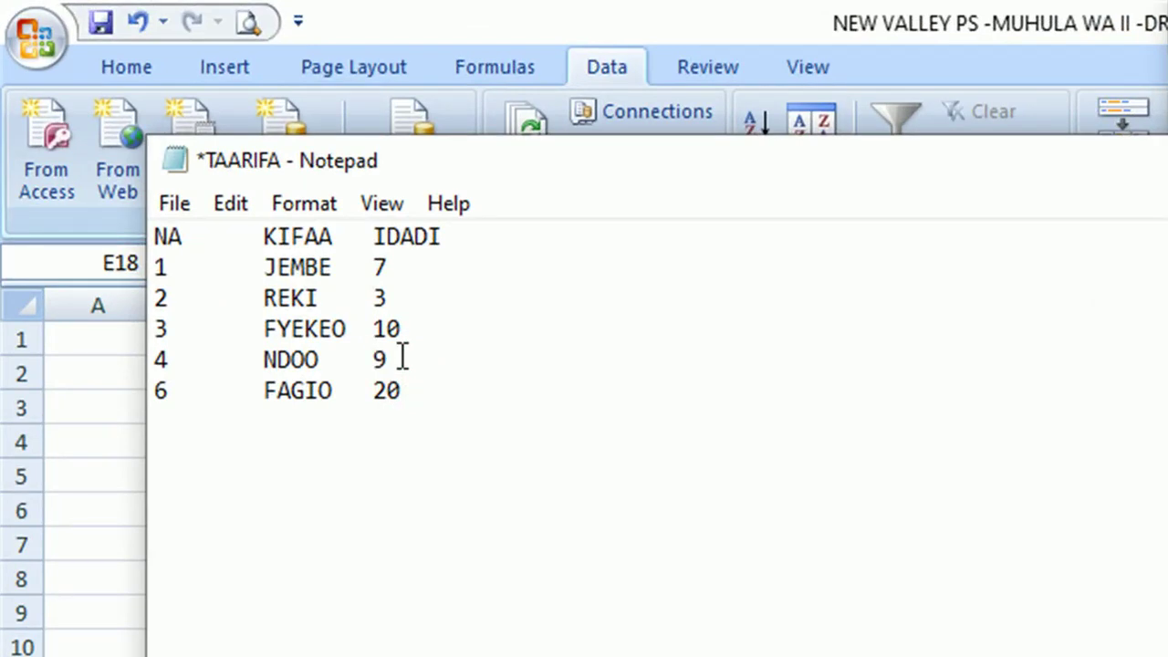
pyautogui.click(193, 201)
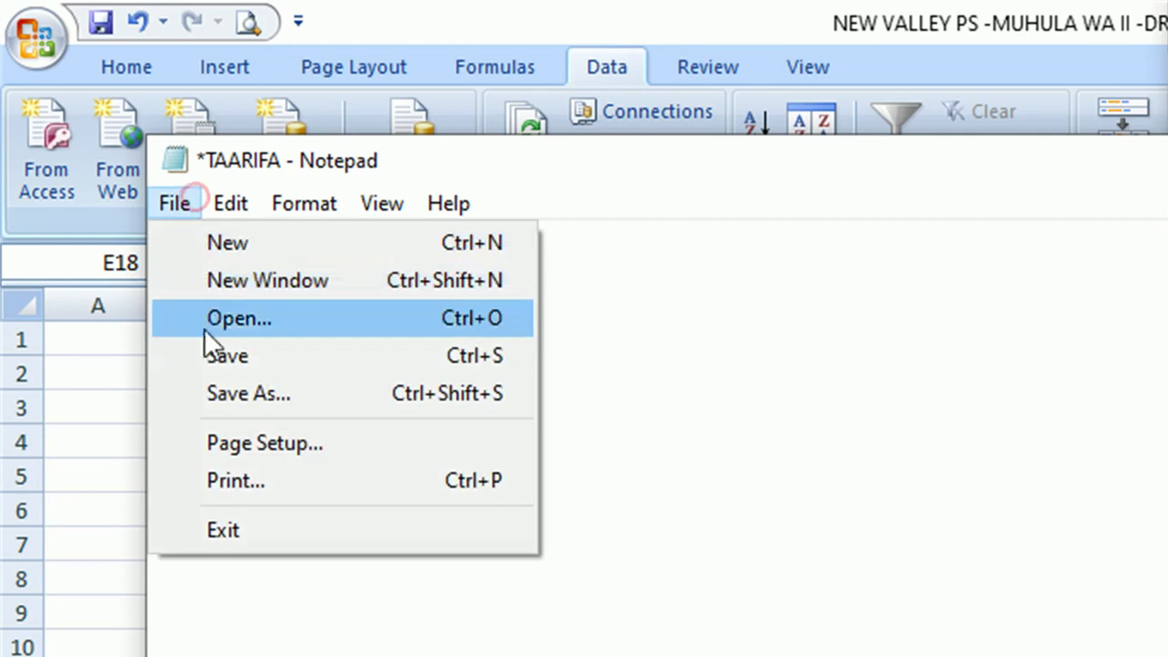
pyautogui.click(226, 357)
pyautogui.click(408, 553)
pyautogui.hotkey('alt', 'Tab')
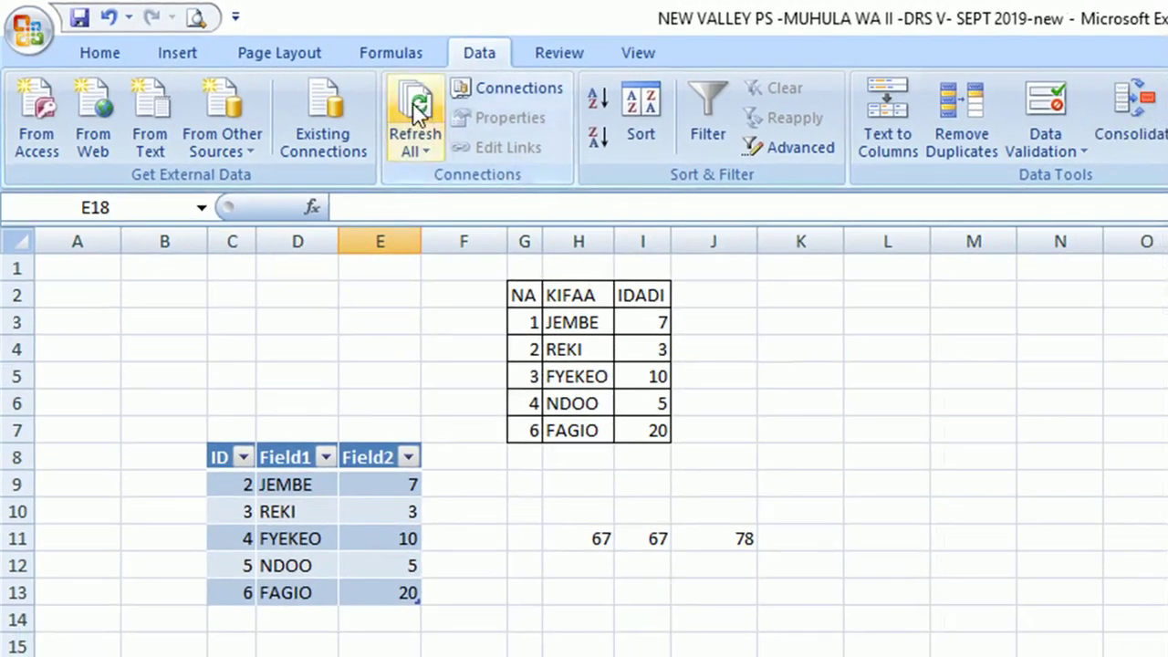
# Refresh All, re-importing the edited TAARIFA file so NDOO shows 9.
pyautogui.click(420, 105)
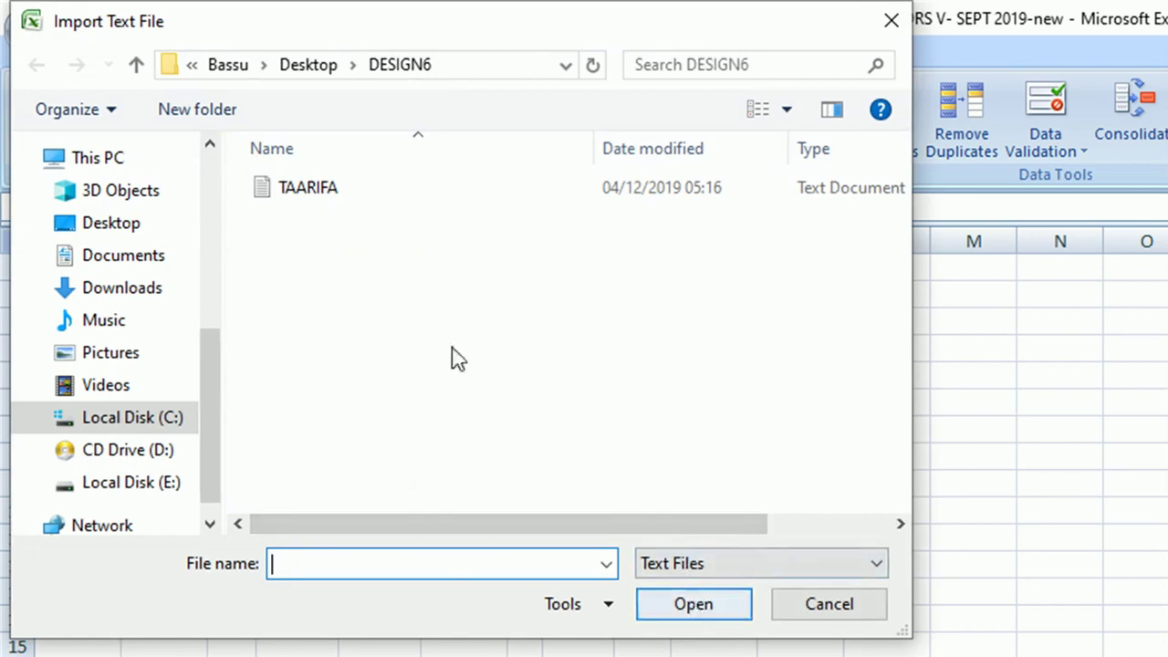
pyautogui.click(319, 190)
pyautogui.click(692, 603)
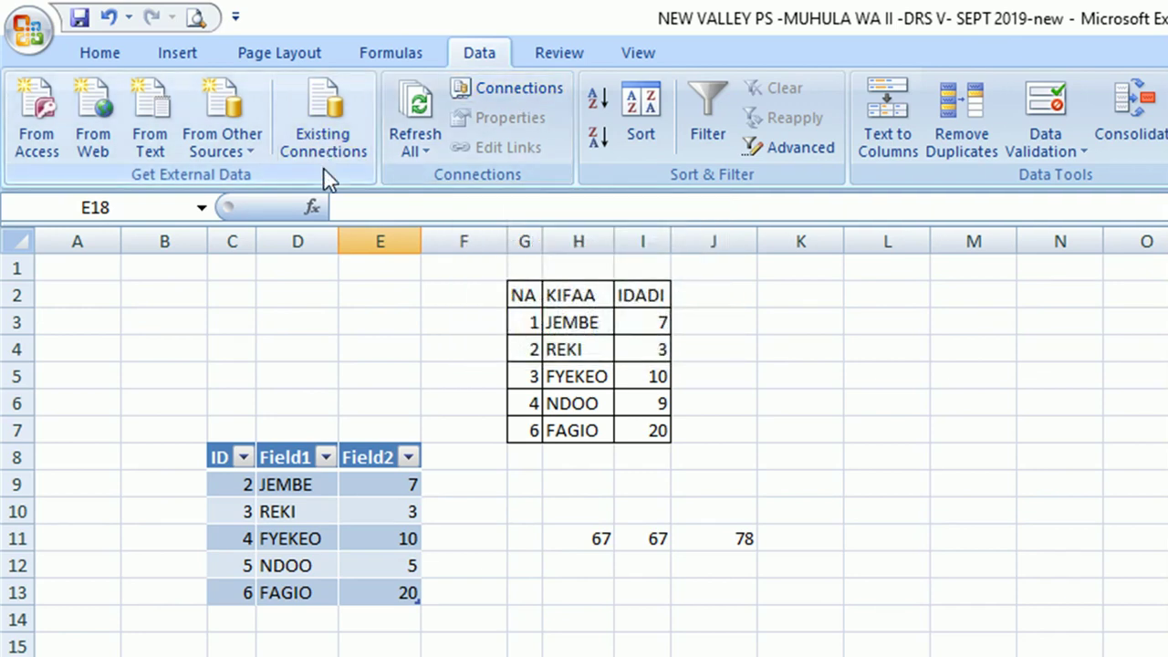
# Remove the TAARIFA connection in Workbook Connections, confirm, and close the dialog.
pyautogui.click(499, 86)
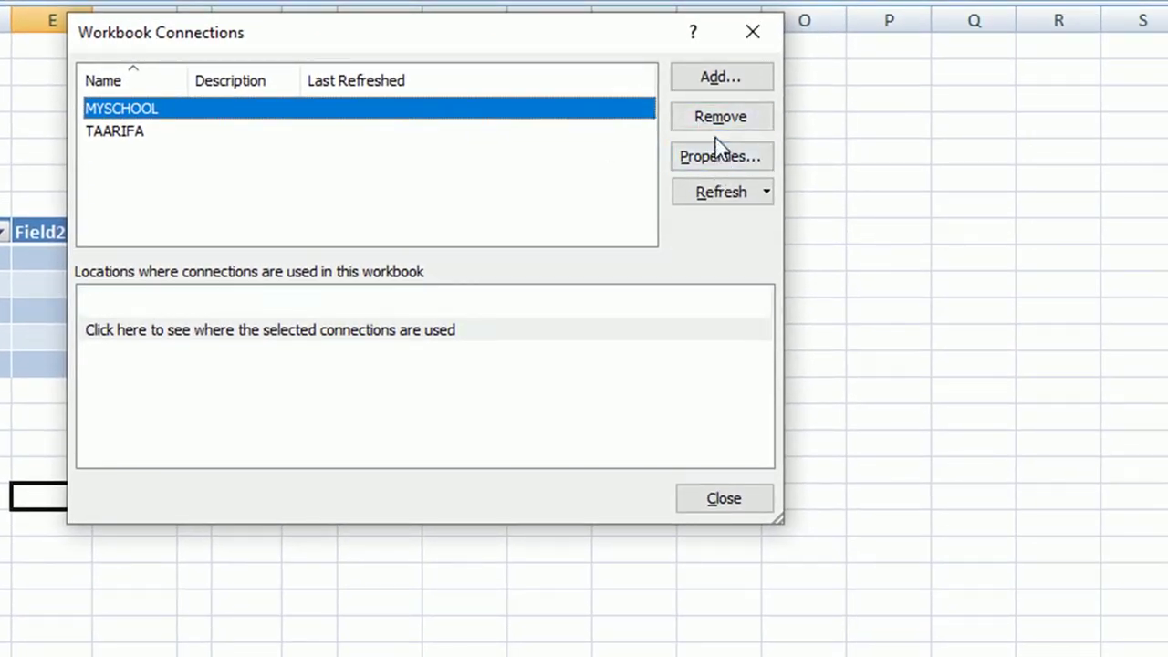
pyautogui.click(112, 133)
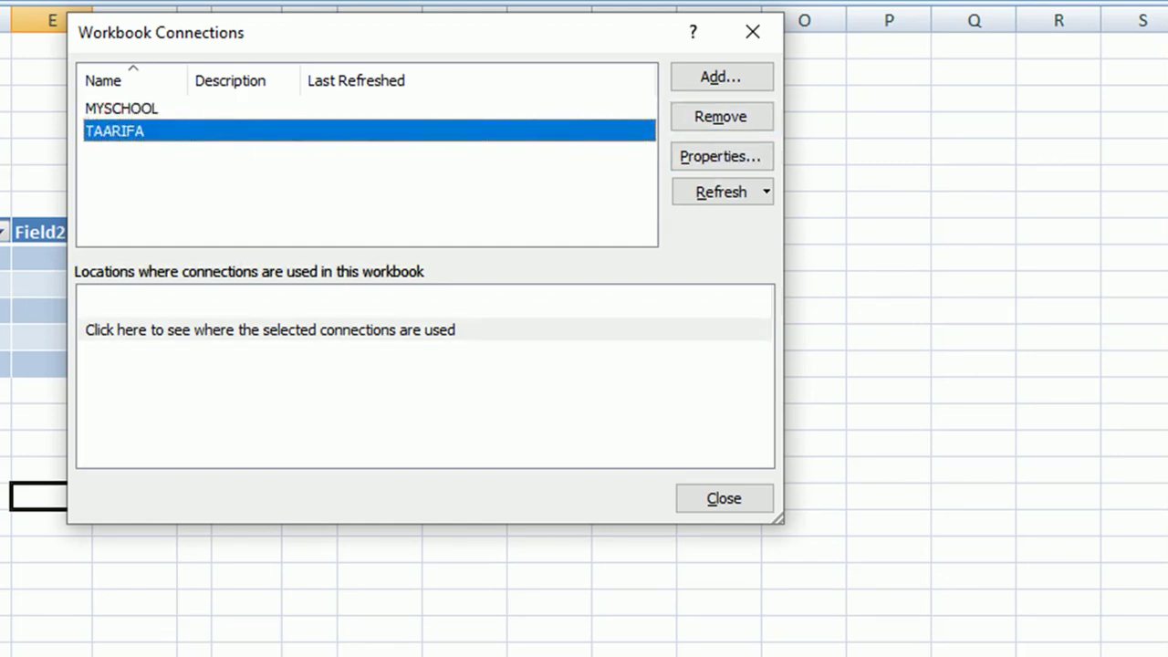
pyautogui.click(730, 123)
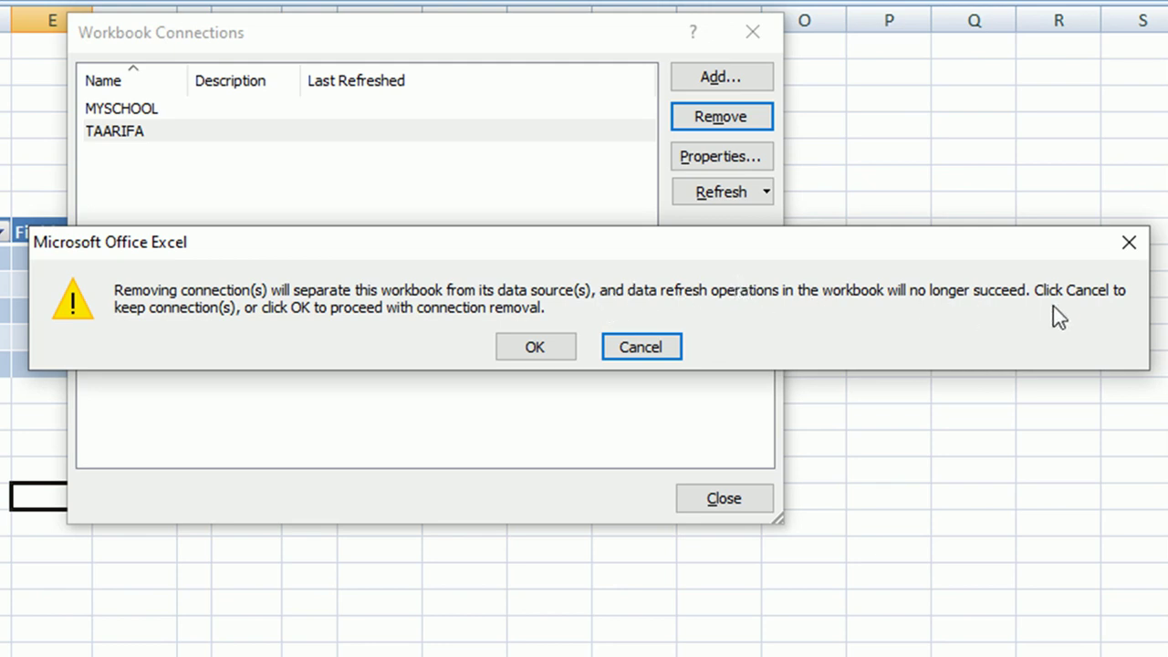
pyautogui.click(546, 345)
pyautogui.click(716, 500)
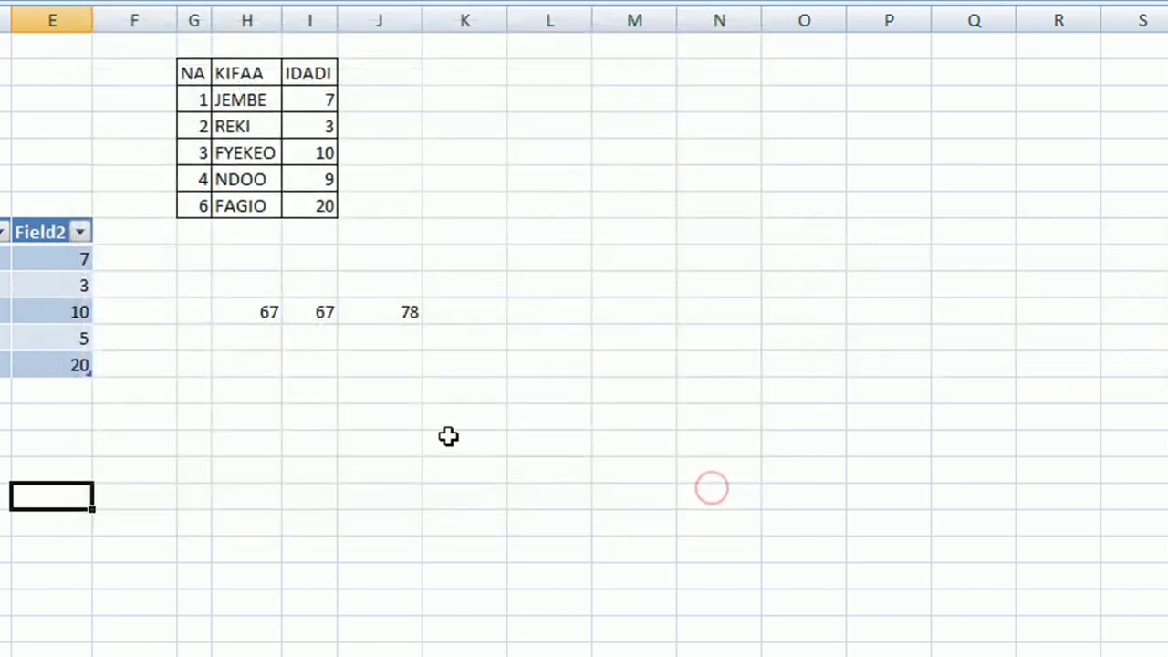
# Check the imported cells and review the MYSCHOOL connection in Workbook Connections.
pyautogui.click(377, 417)
pyautogui.click(203, 73)
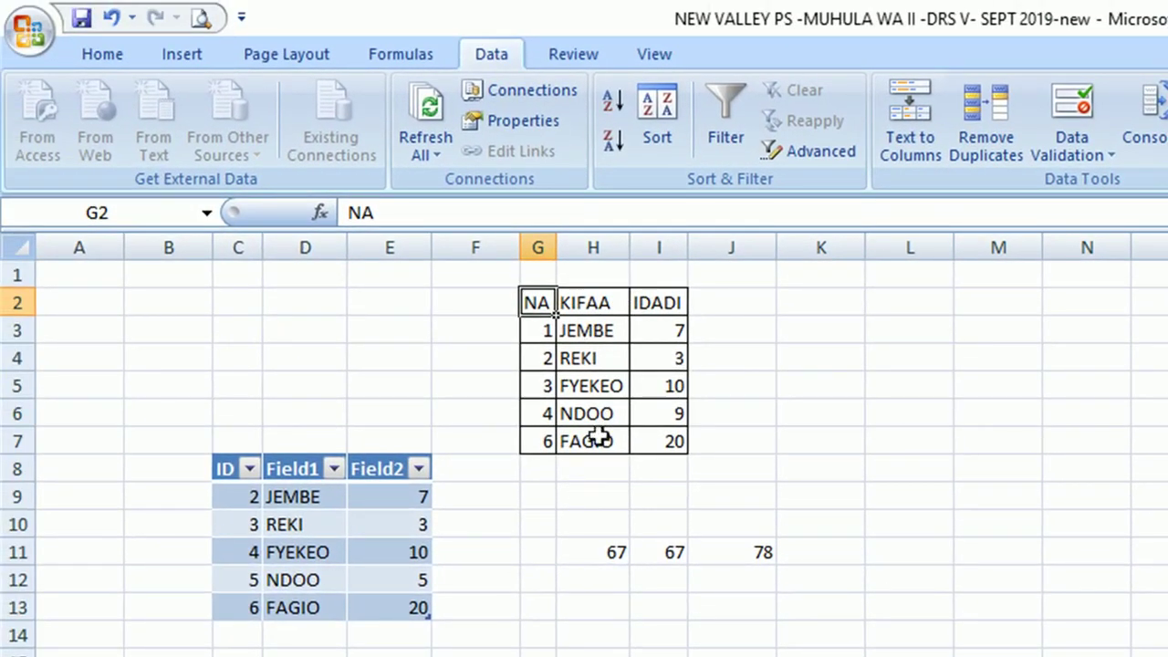
pyautogui.click(598, 438)
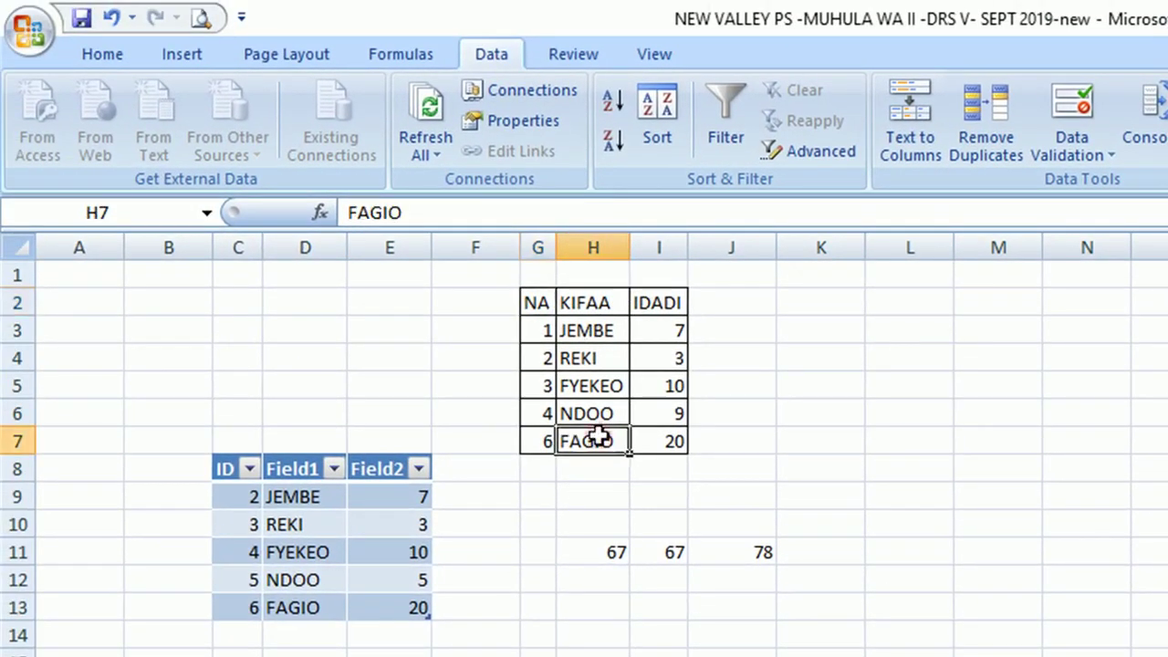
pyautogui.click(672, 321)
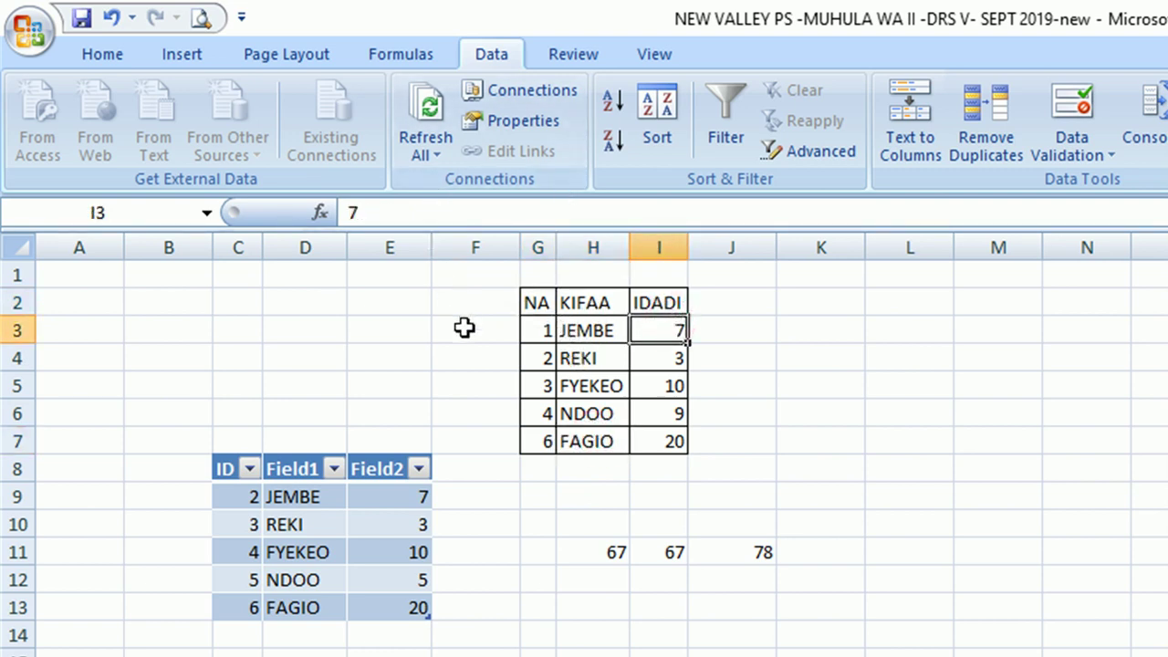
pyautogui.click(522, 90)
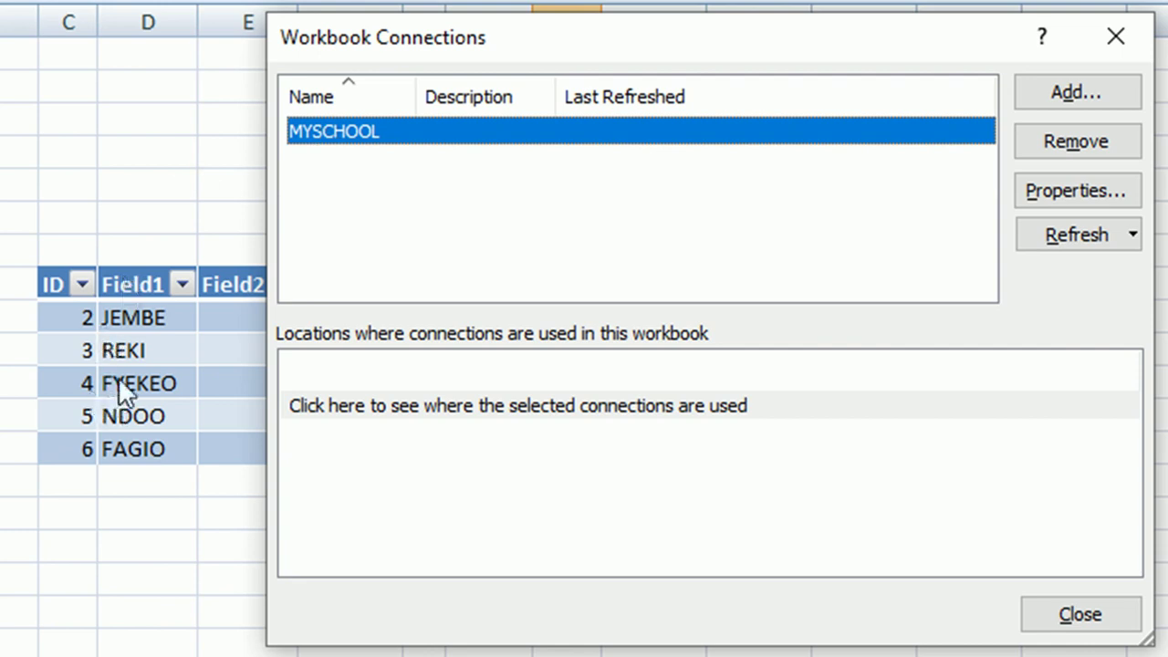
pyautogui.click(1026, 613)
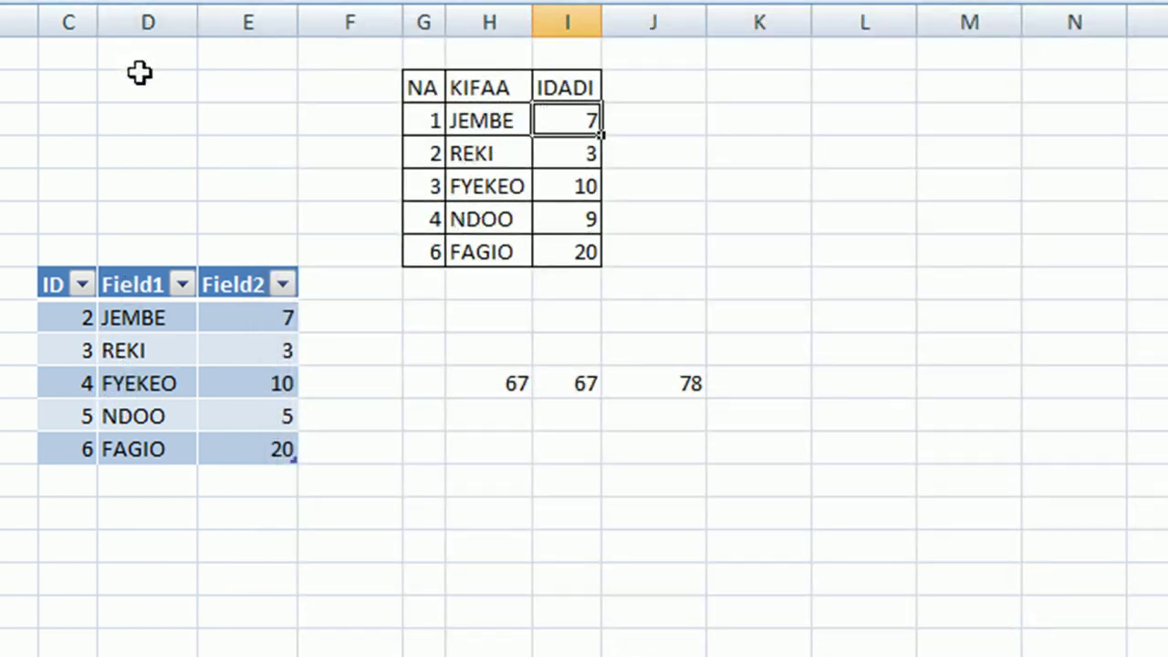
# Select cells in the KIFAA table, including JEMBE and its IDADI value 7.
pyautogui.click(421, 316)
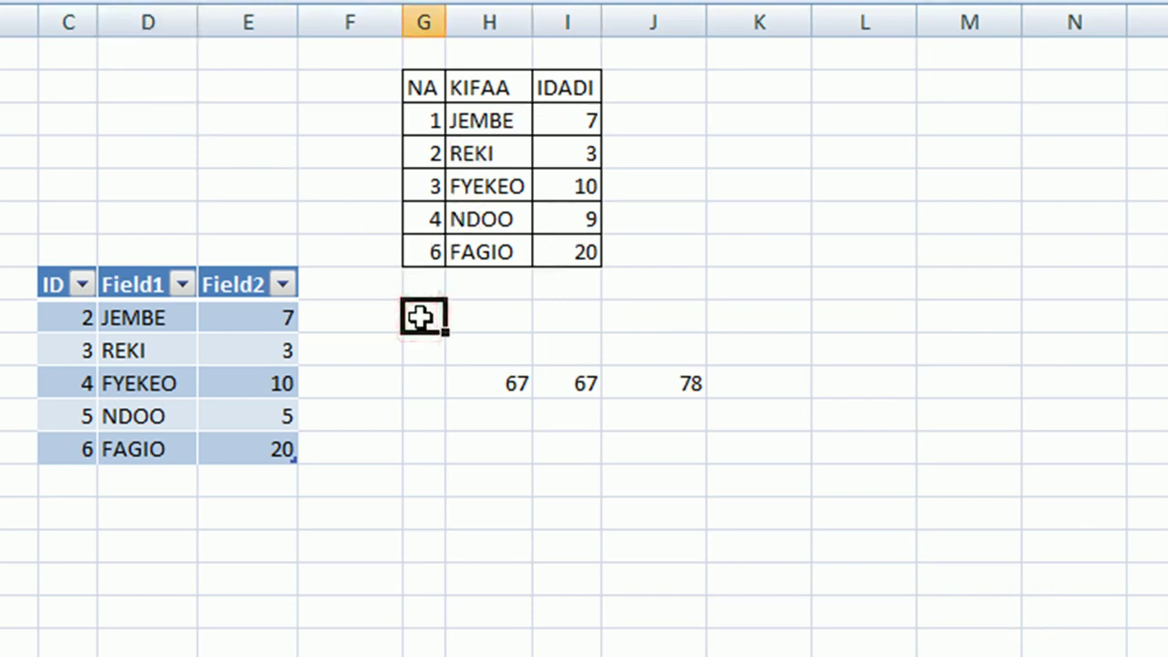
pyautogui.click(485, 124)
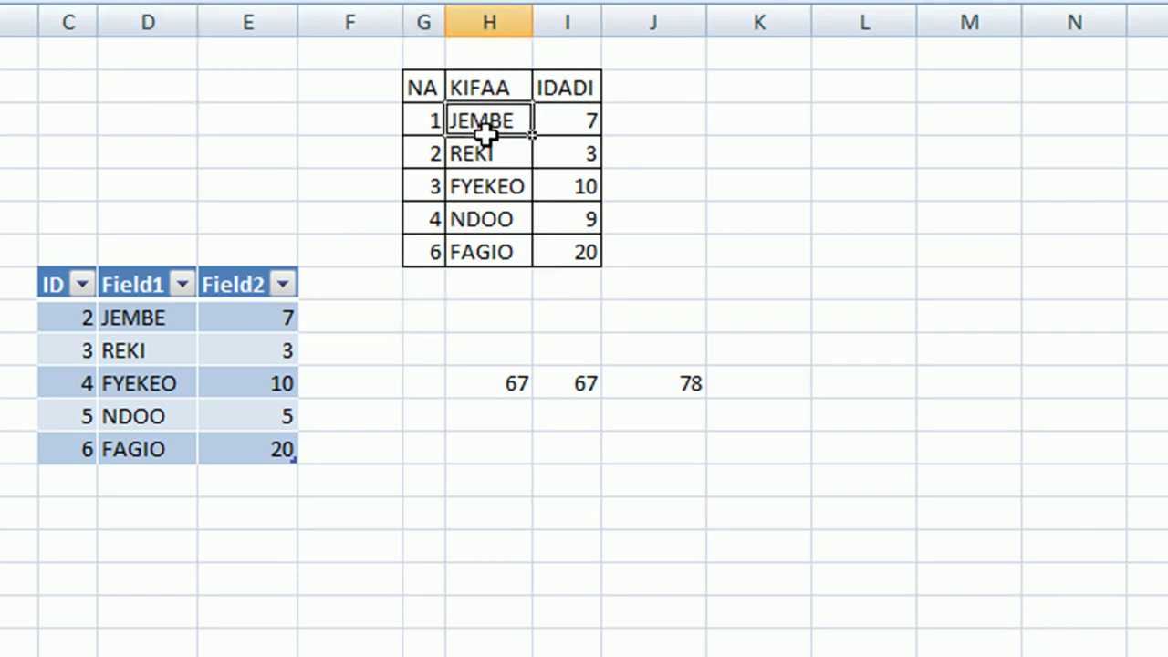
pyautogui.click(487, 185)
pyautogui.click(558, 114)
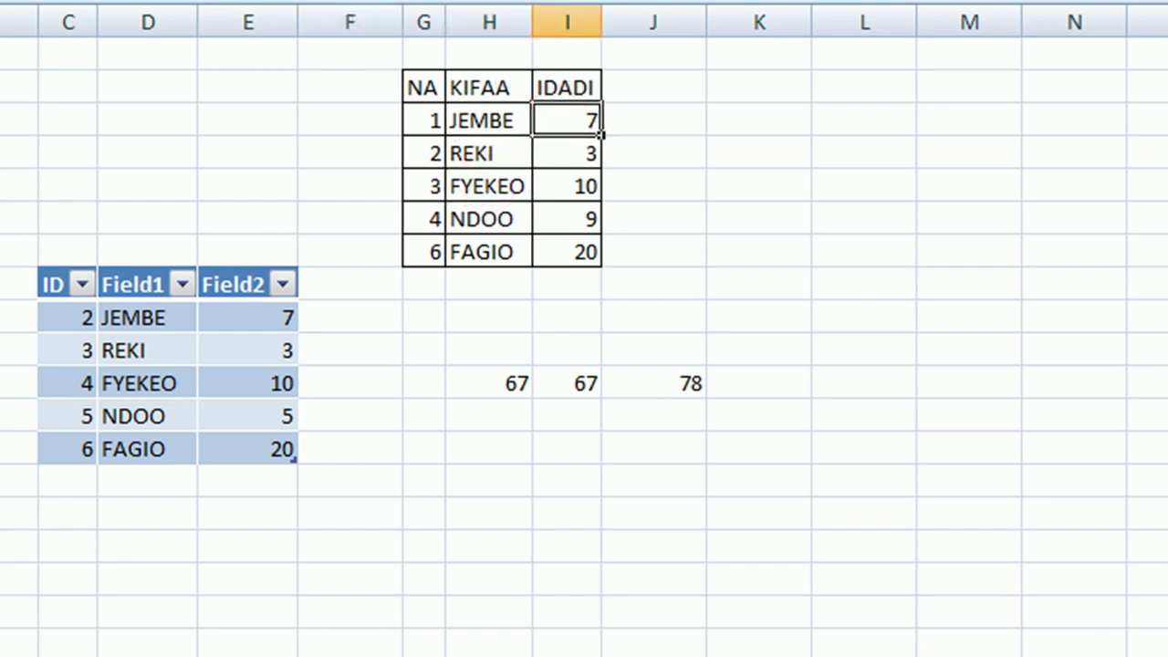
pyautogui.click(645, 320)
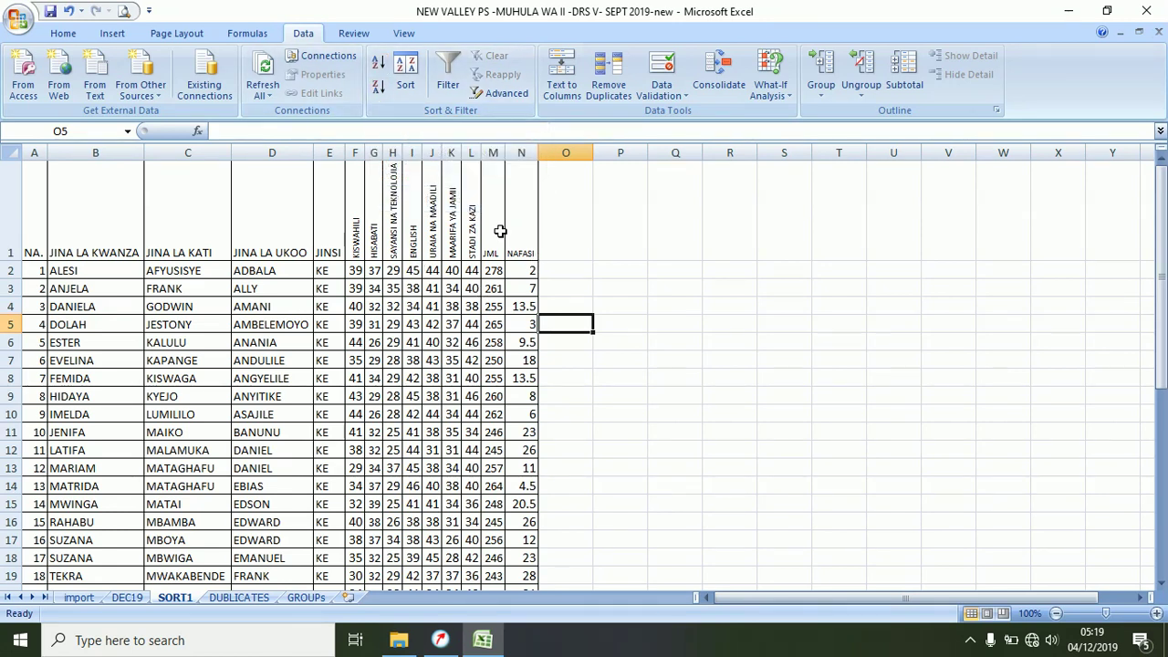
# Select the student marks table A1:N42, starting from the NAFASI header.
pyautogui.click(527, 240)
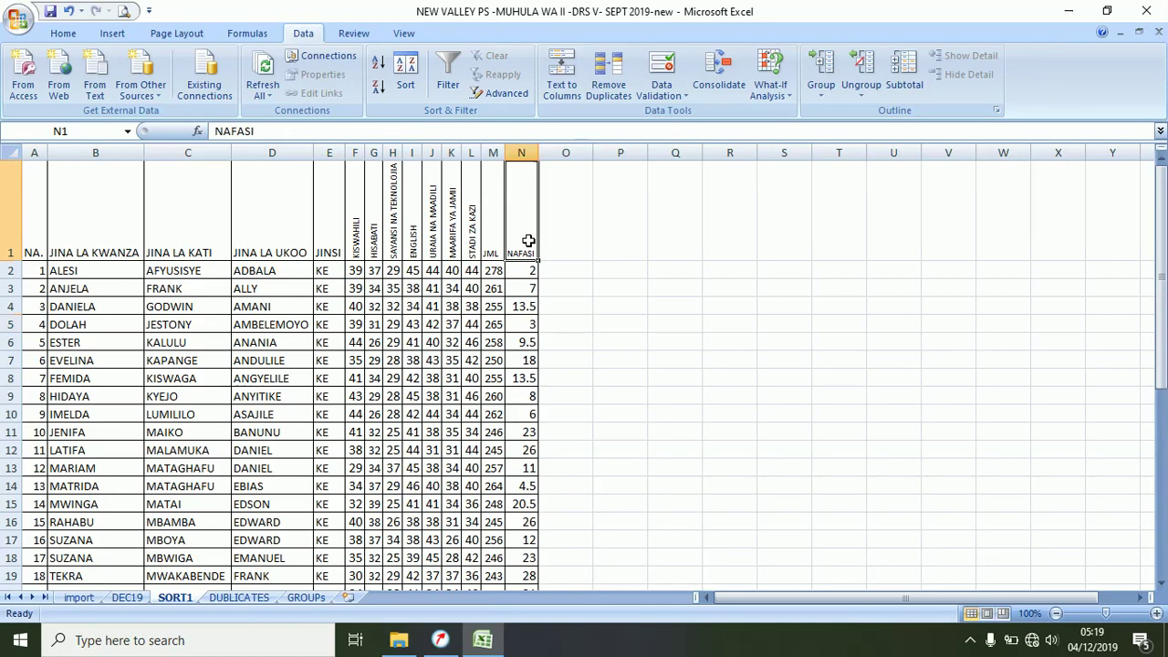
pyautogui.hotkey('shift', 'Left')
pyautogui.hotkey('shift', 'Left')
pyautogui.hotkey('shift', 'Left')
pyautogui.hotkey('shift', 'Left')
pyautogui.hotkey('shift', 'Left')
pyautogui.hotkey('shift', 'Left')
pyautogui.hotkey('shift', 'Left')
pyautogui.hotkey('shift', 'Left')
pyautogui.hotkey('shift', 'Left')
pyautogui.hotkey('shift', 'Left')
pyautogui.hotkey('shift', 'Left')
pyautogui.hotkey('shift', 'Left')
pyautogui.hotkey('shift', 'Left')
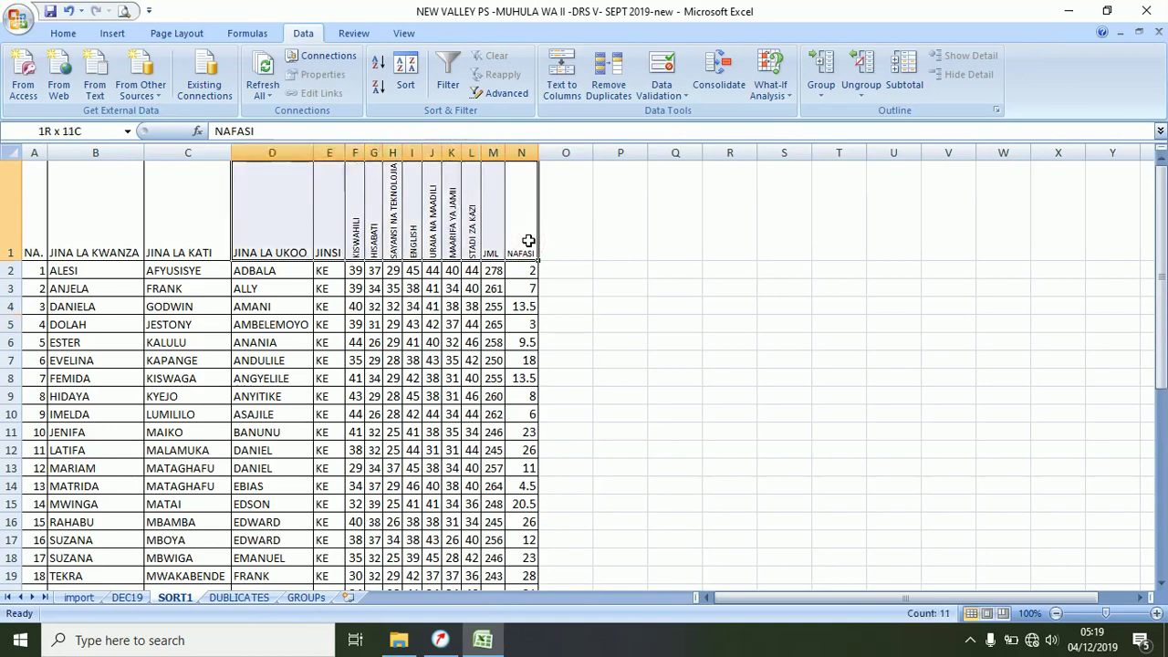
pyautogui.hotkey('shift', 'Down')
pyautogui.hotkey('shift', 'Down')
pyautogui.hotkey('shift', 'Down')
pyautogui.hotkey('shift', 'Down')
pyautogui.hotkey('shift', 'Down')
pyautogui.hotkey('shift', 'Down')
pyautogui.hotkey('shift', 'Down')
pyautogui.hotkey('shift', 'Down')
pyautogui.hotkey('shift', 'Down')
pyautogui.hotkey('shift', 'Down')
pyautogui.hotkey('shift', 'Down')
pyautogui.hotkey('shift', 'Down')
pyautogui.hotkey('shift', 'Down')
pyautogui.hotkey('shift', 'Down')
pyautogui.hotkey('shift', 'Down')
pyautogui.hotkey('shift', 'Down')
pyautogui.hotkey('shift', 'Down')
pyautogui.hotkey('shift', 'Down')
pyautogui.hotkey('shift', 'Down')
pyautogui.hotkey('shift', 'Down')
pyautogui.hotkey('shift', 'Down')
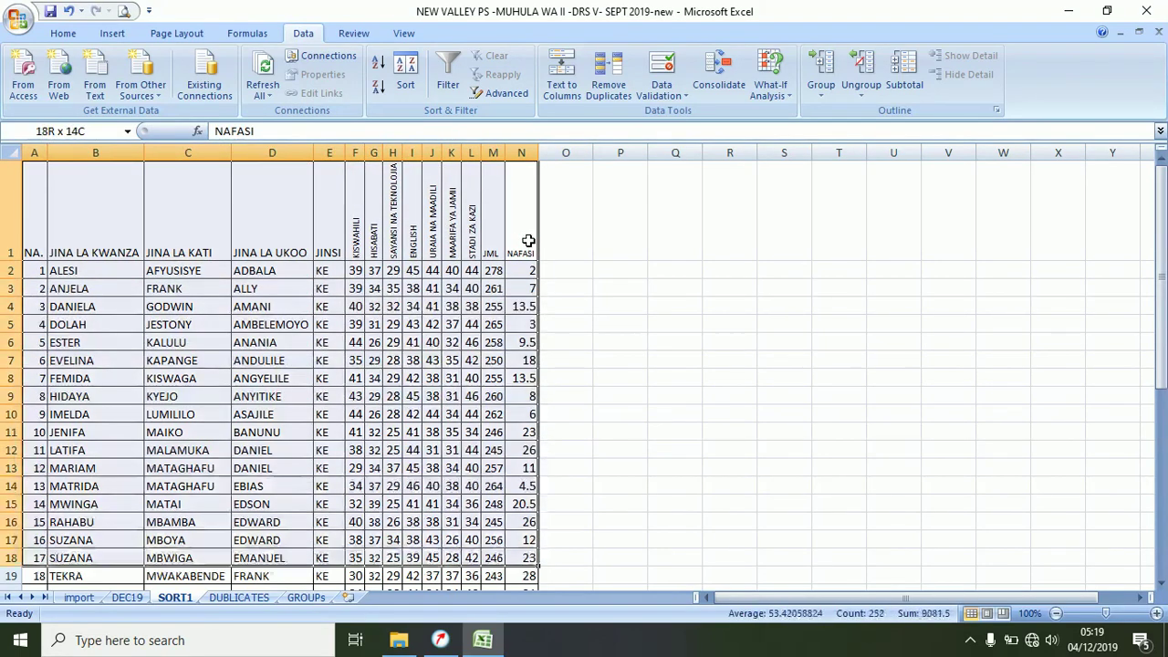
pyautogui.hotkey('shift', 'Down')
pyautogui.hotkey('shift', 'Down')
pyautogui.hotkey('shift', 'Down')
pyautogui.hotkey('shift', 'Down')
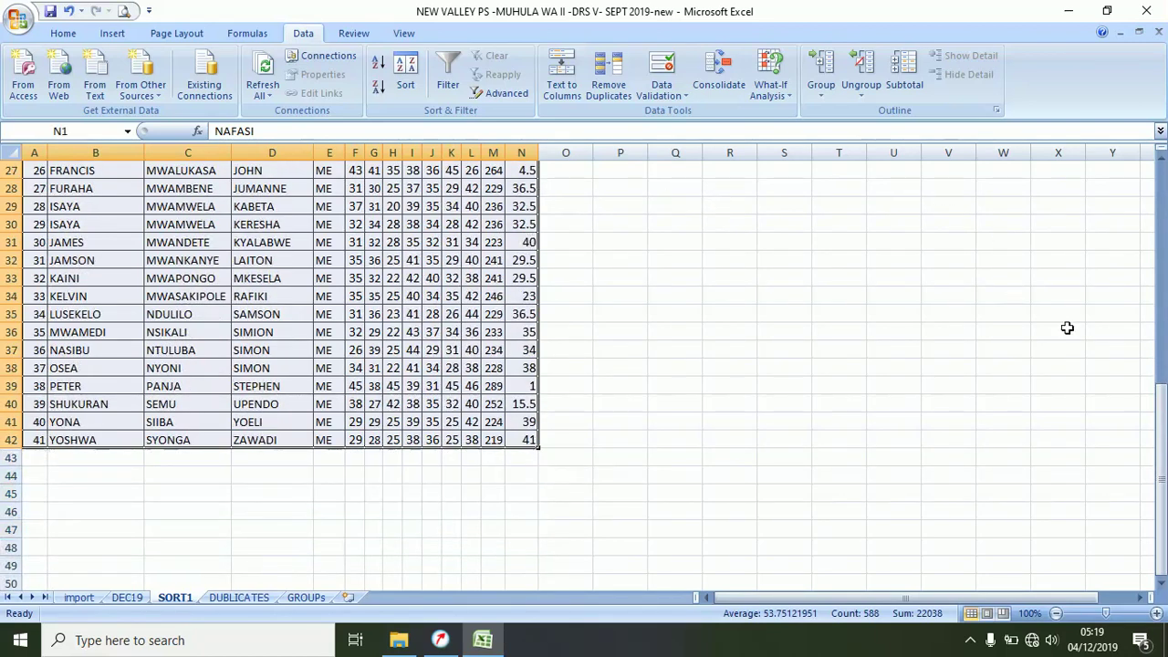
pyautogui.moveTo(1162, 421); pyautogui.dragTo(1162, 274)
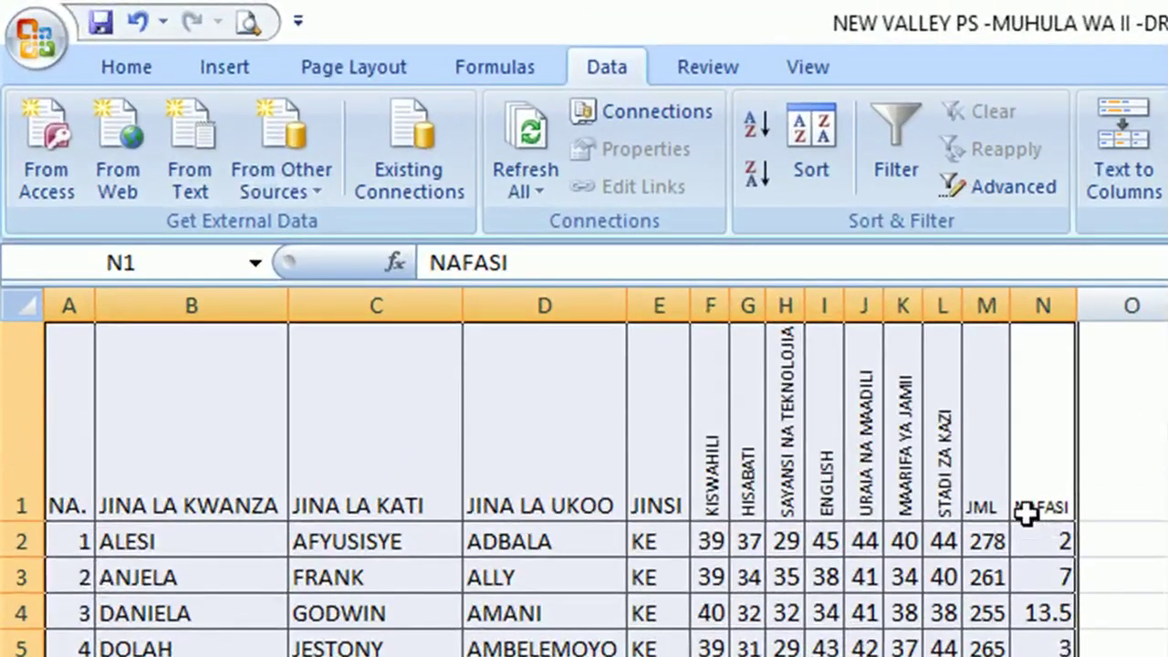
# Sort by NAFASI on cell values, smallest to largest, putting PETER first.
pyautogui.click(814, 128)
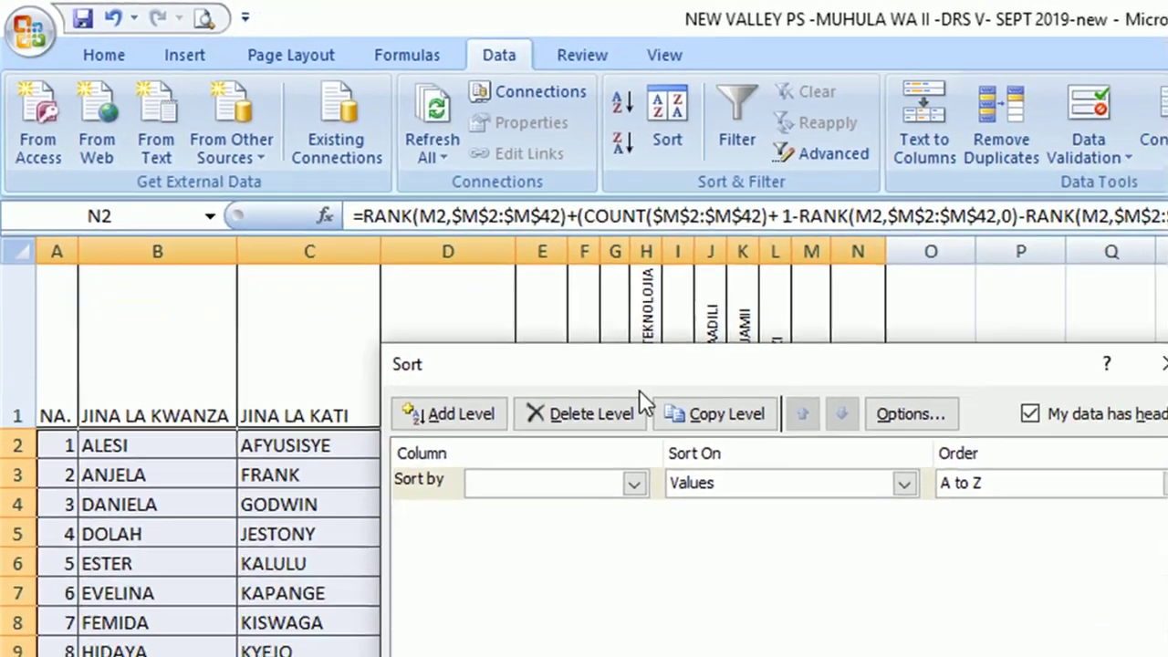
pyautogui.moveTo(773, 467); pyautogui.dragTo(704, 619)
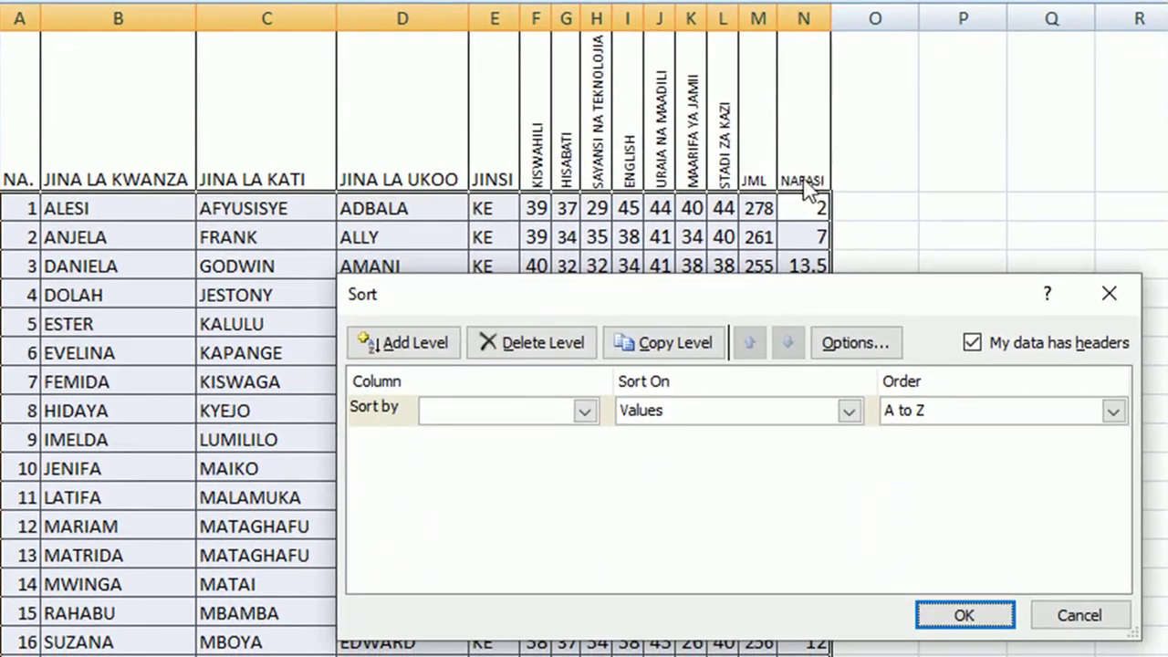
pyautogui.click(584, 410)
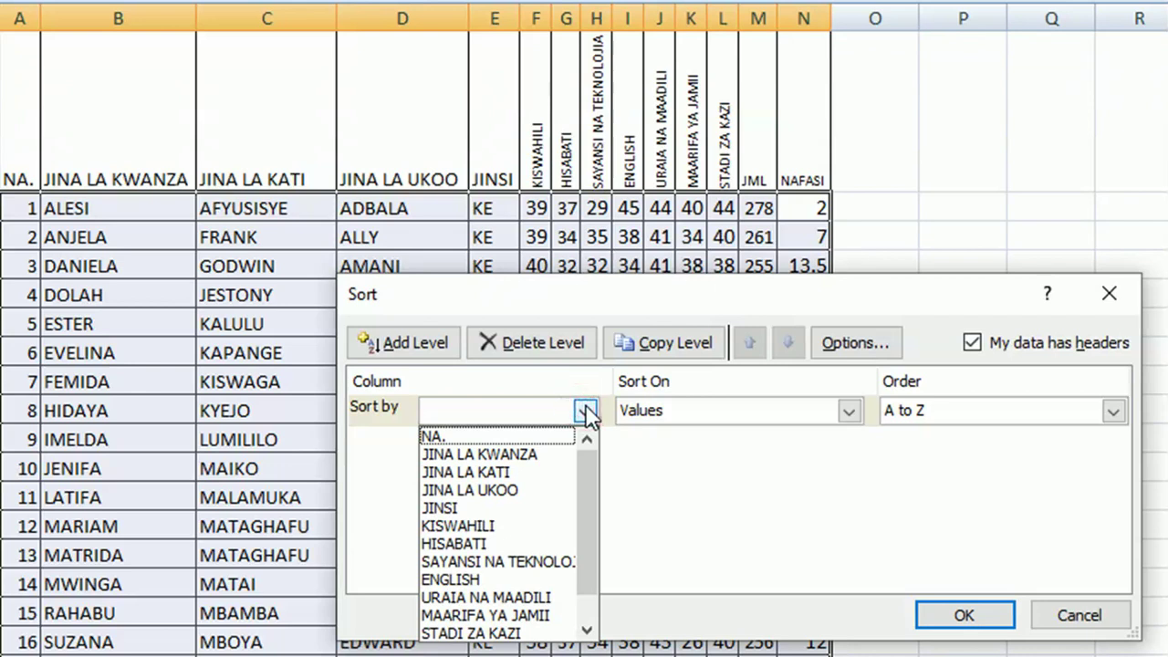
pyautogui.moveTo(589, 562); pyautogui.dragTo(588, 620)
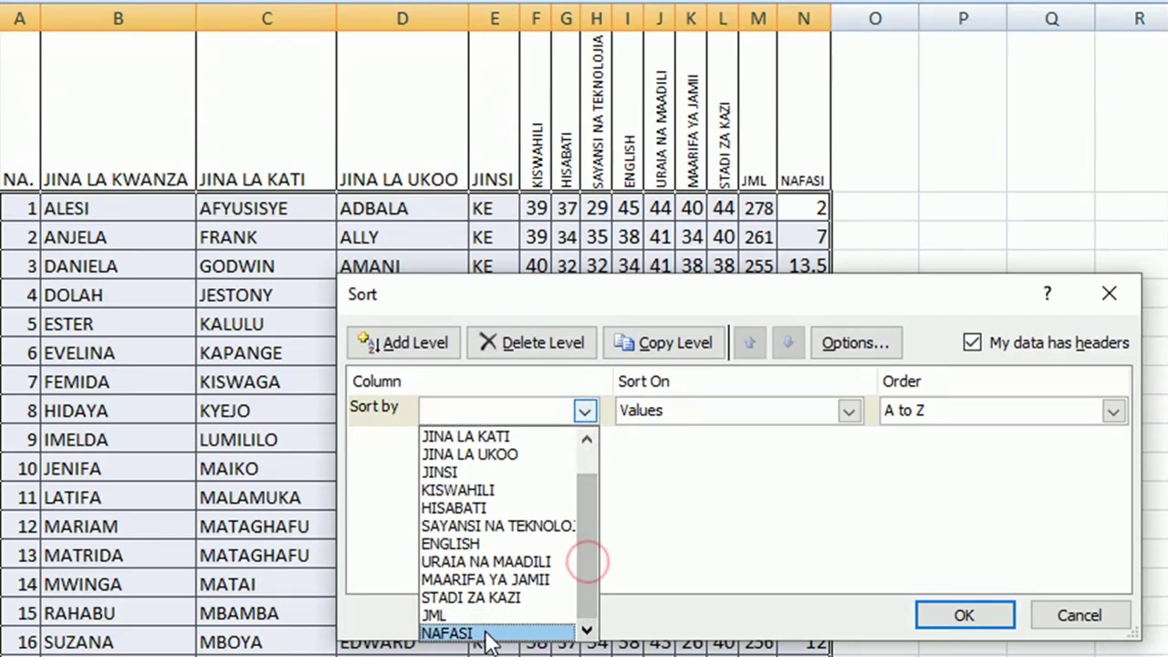
pyautogui.click(456, 633)
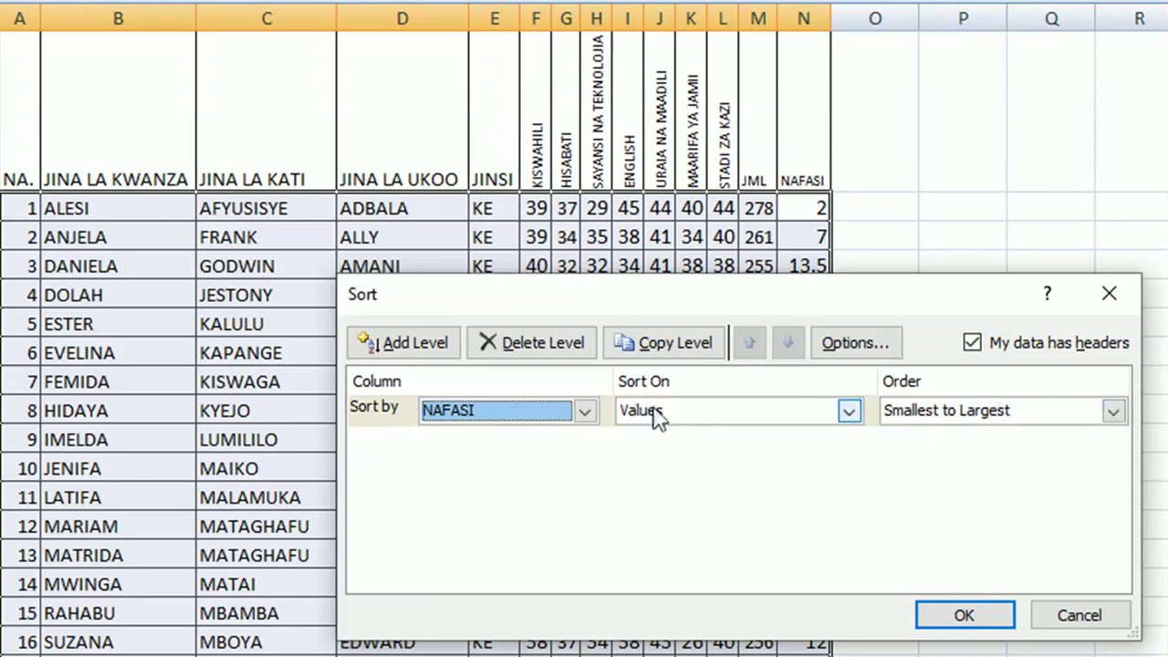
pyautogui.click(848, 412)
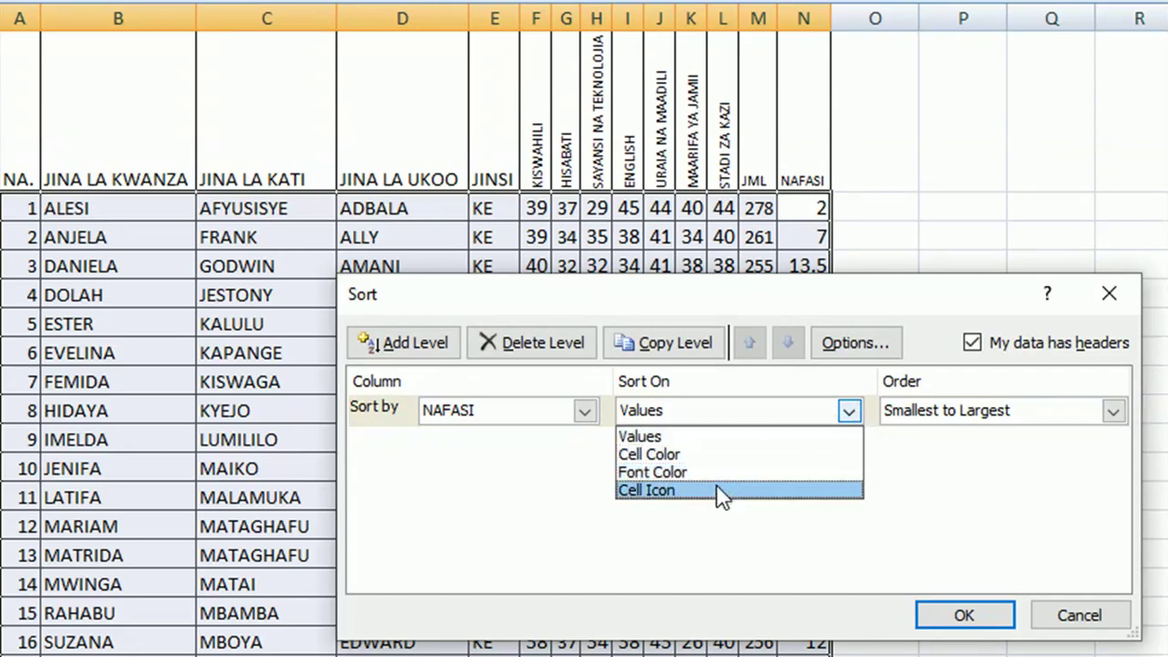
pyautogui.click(697, 437)
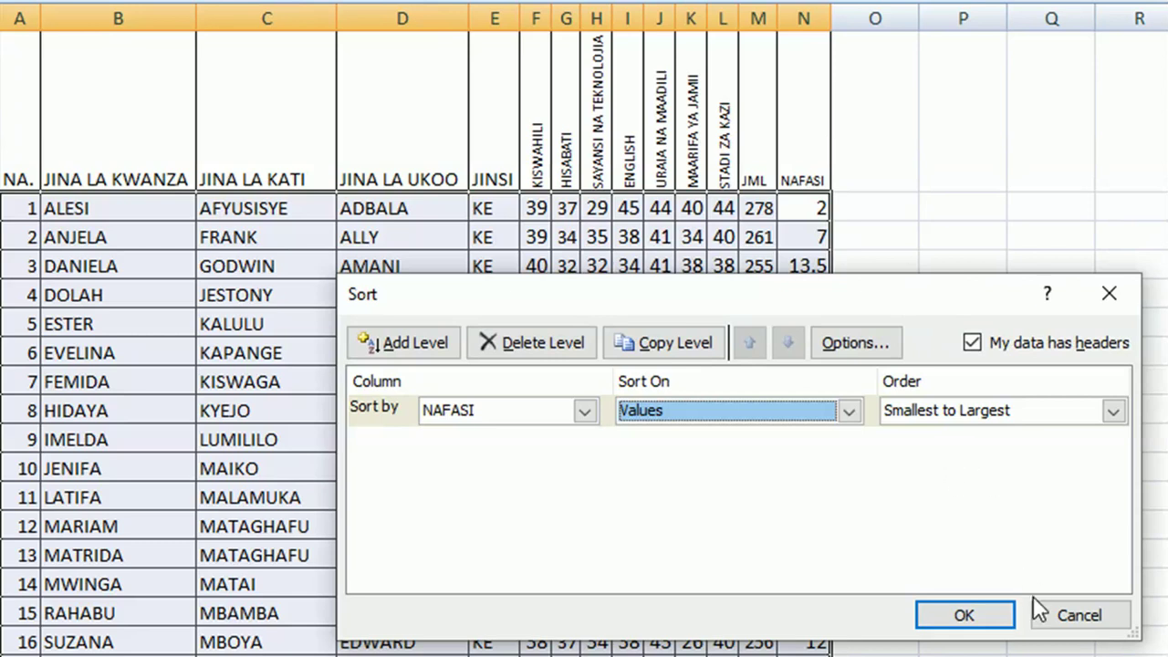
pyautogui.click(951, 615)
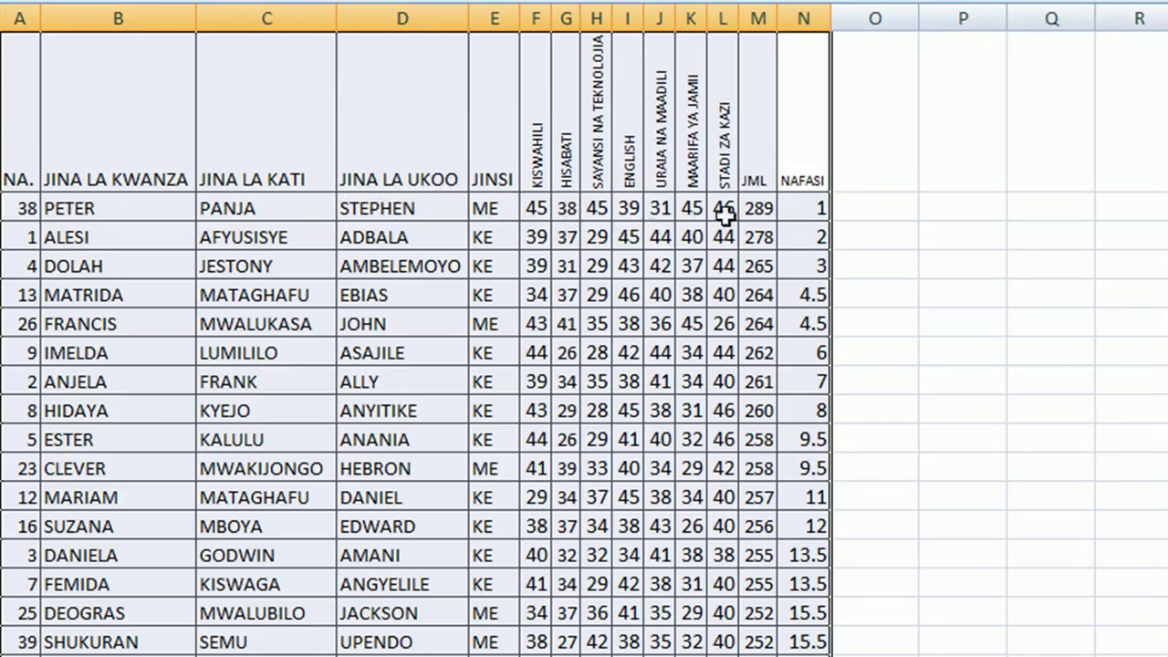
pyautogui.click(792, 211)
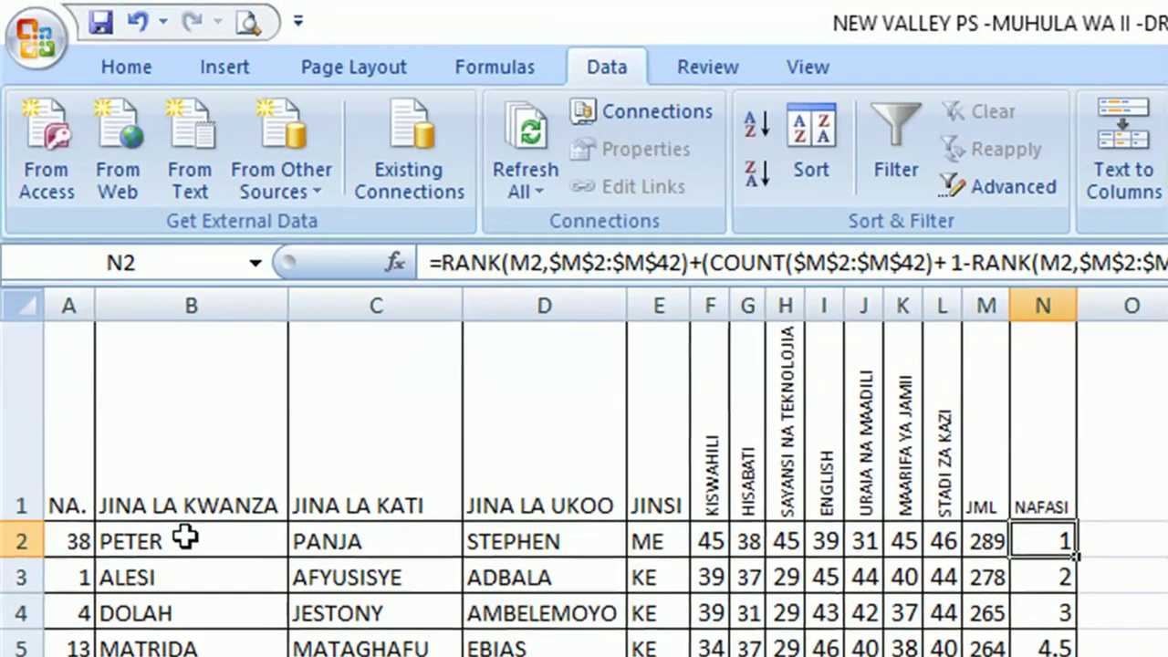
pyautogui.click(86, 533)
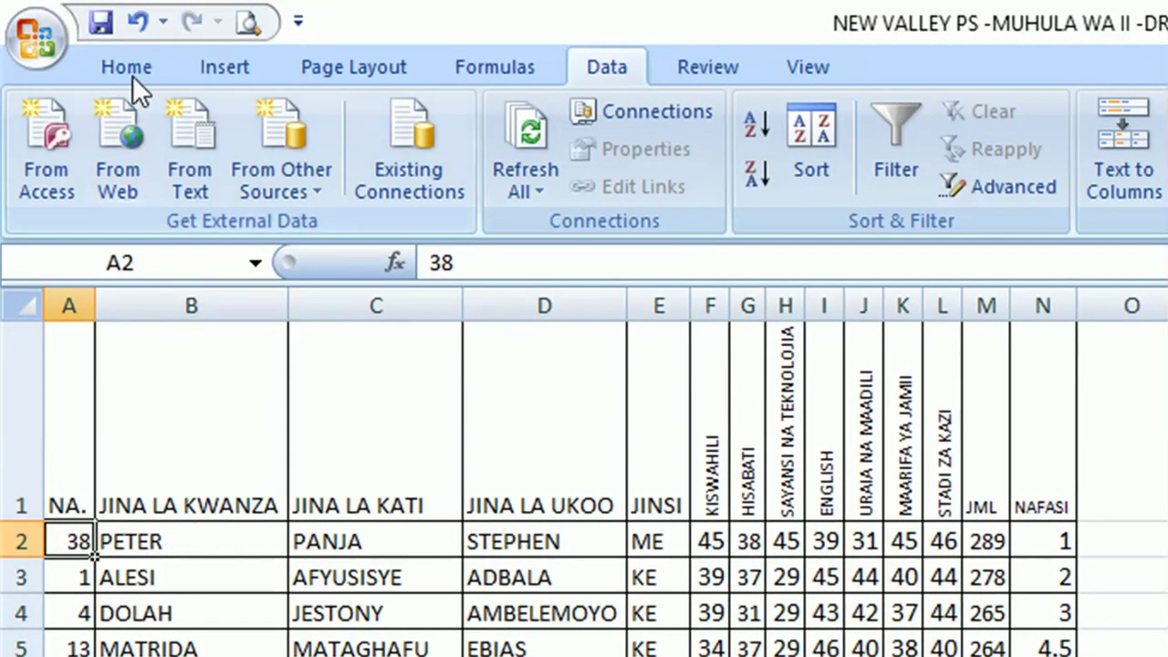
# Undo the sort, then re-sort the table by NAFASI, smallest first.
pyautogui.click(137, 21)
pyautogui.click(540, 648)
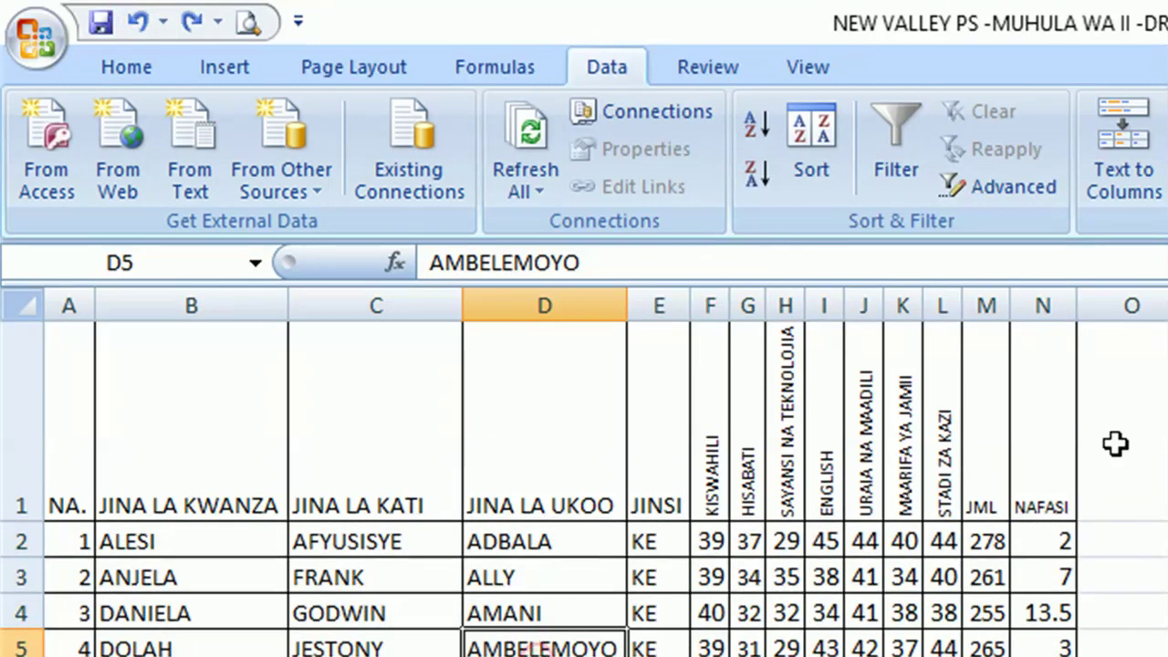
pyautogui.click(1040, 456)
pyautogui.keyDown('shift'); pyautogui.click(175, 446); pyautogui.keyUp('shift')
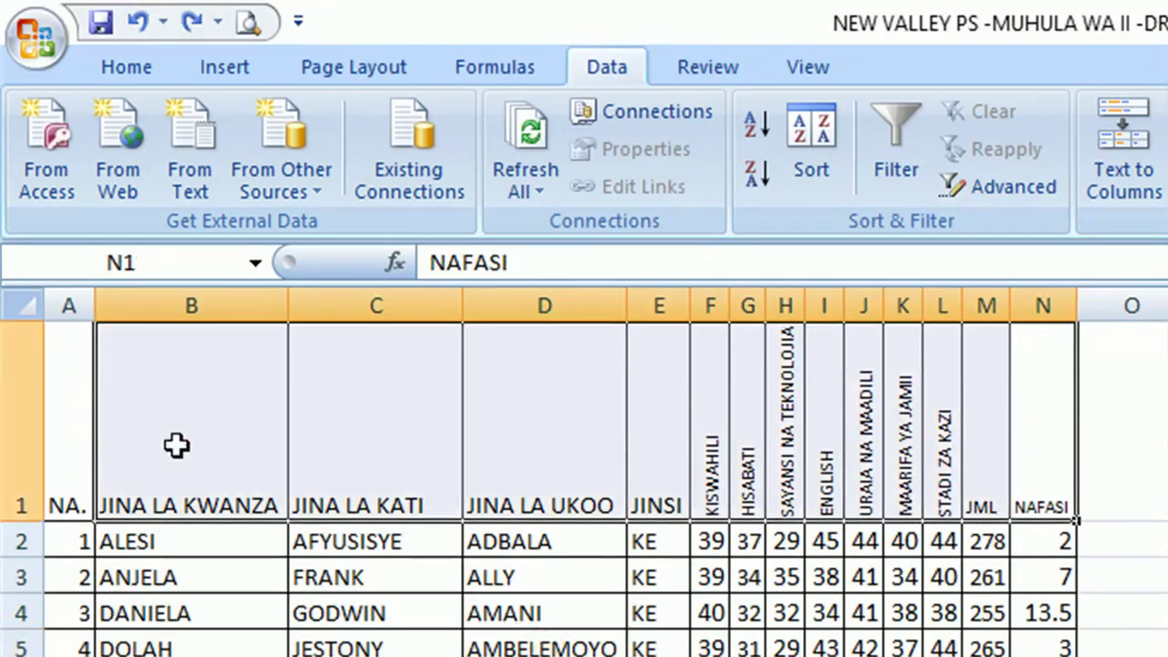
pyautogui.hotkey('shift', 'Down')
pyautogui.hotkey('shift', 'Down')
pyautogui.hotkey('shift', 'Down')
pyautogui.hotkey('shift', 'Down')
pyautogui.hotkey('shift', 'Down')
pyautogui.hotkey('shift', 'Down')
pyautogui.hotkey('shift', 'Down')
pyautogui.hotkey('shift', 'Down')
pyautogui.hotkey('shift', 'Down')
pyautogui.hotkey('shift', 'Down')
pyautogui.hotkey('shift', 'Down')
pyautogui.hotkey('shift', 'Down')
pyautogui.hotkey('shift', 'Down')
pyautogui.hotkey('shift', 'Down')
pyautogui.hotkey('shift', 'Down')
pyautogui.hotkey('shift', 'Down')
pyautogui.hotkey('shift', 'Down')
pyautogui.hotkey('shift', 'Down')
pyautogui.hotkey('shift', 'Down')
pyautogui.hotkey('shift', 'Down')
pyautogui.hotkey('shift', 'Down')
pyautogui.hotkey('shift', 'Down')
pyautogui.hotkey('shift', 'Down')
pyautogui.hotkey('shift', 'Down')
pyautogui.hotkey('shift', 'Down')
pyautogui.hotkey('shift', 'Down')
pyautogui.hotkey('shift', 'Down')
pyautogui.hotkey('shift', 'Down')
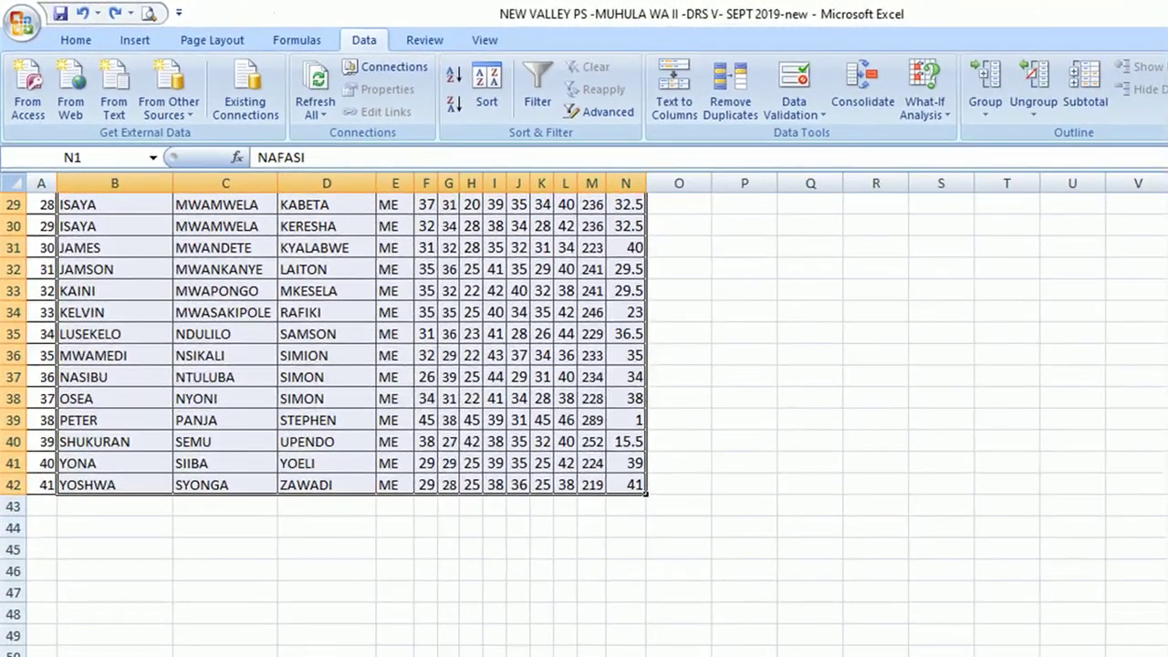
pyautogui.scroll(10, 323, 424)
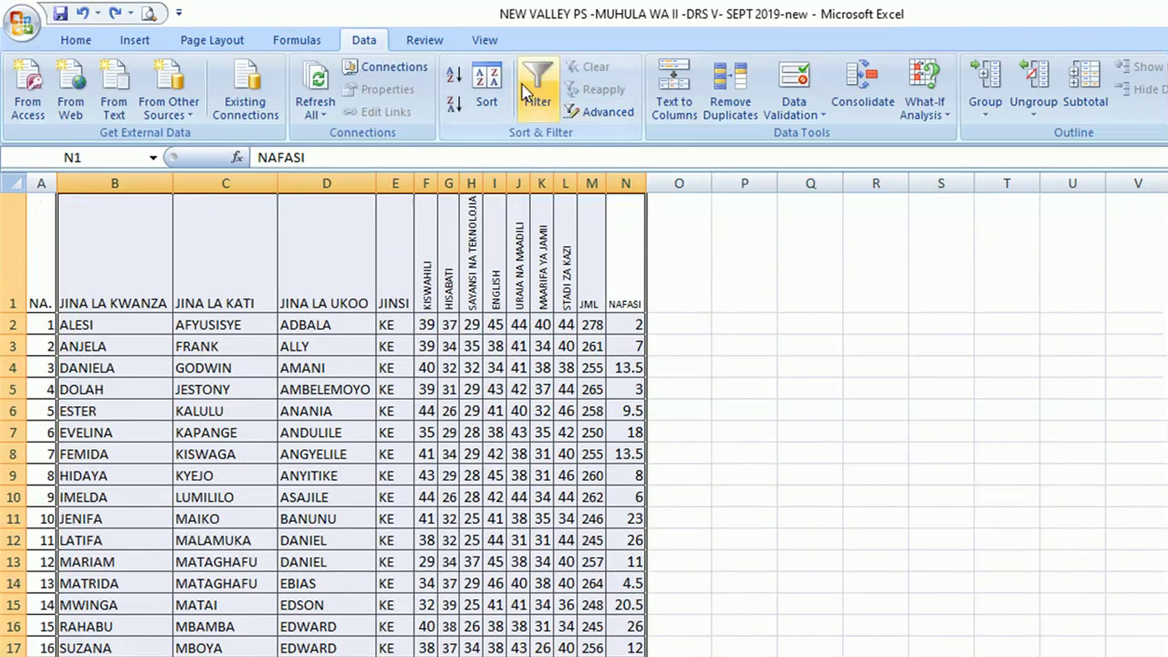
pyautogui.click(484, 82)
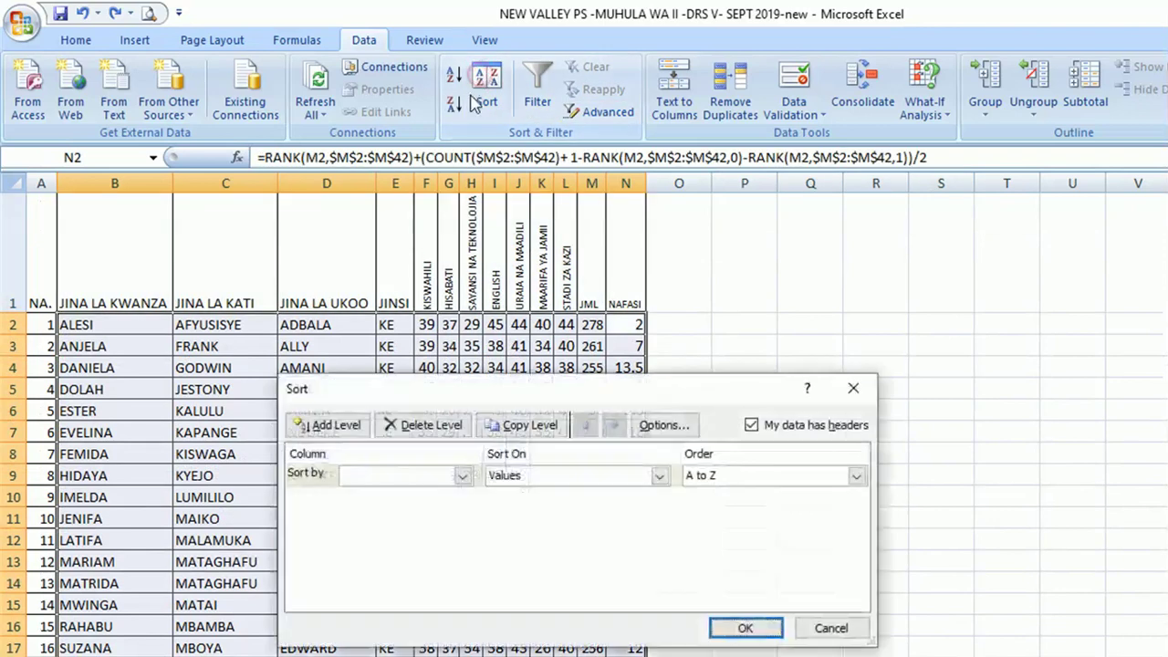
pyautogui.click(463, 477)
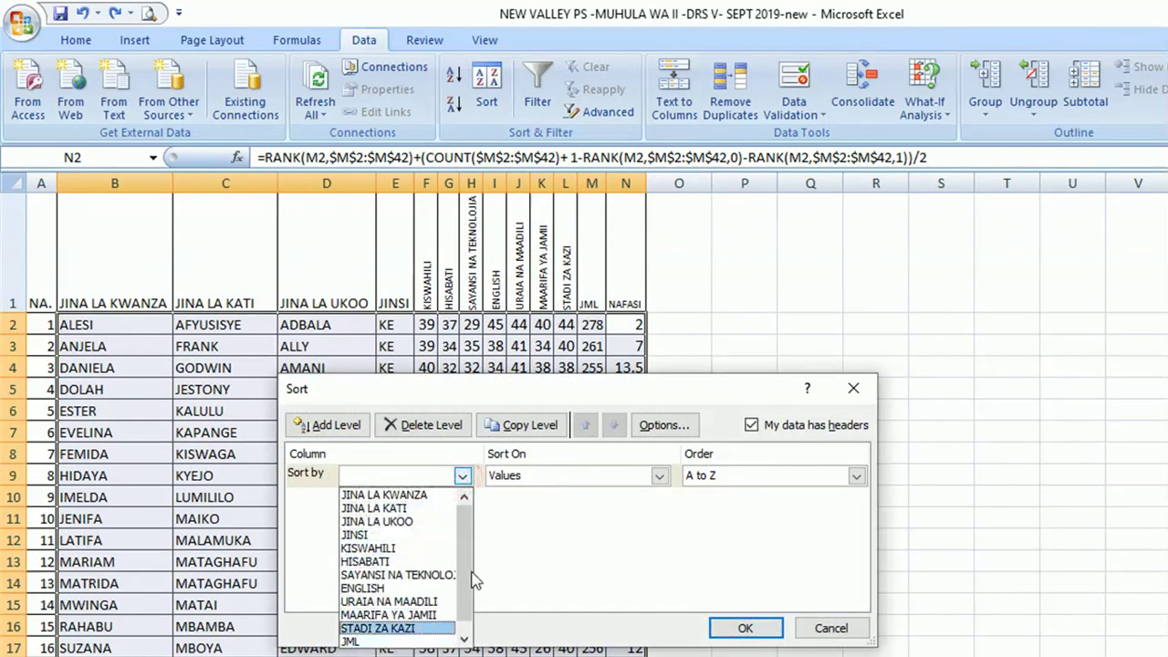
pyautogui.scroll(-2, 464, 629)
pyautogui.click(424, 636)
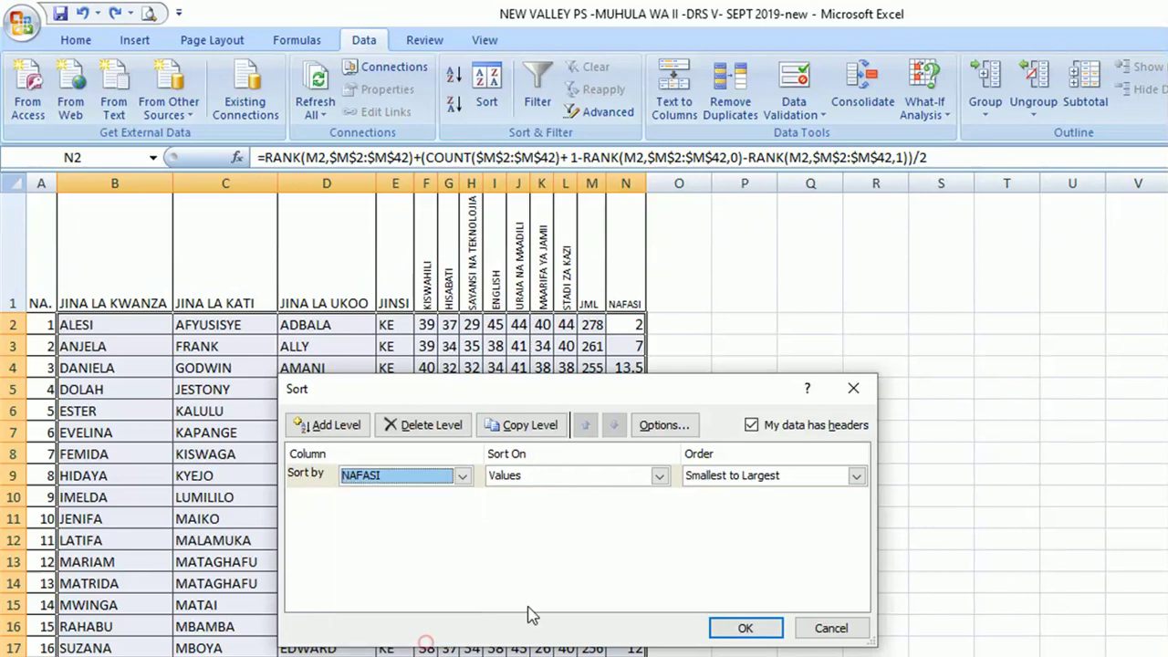
pyautogui.click(725, 630)
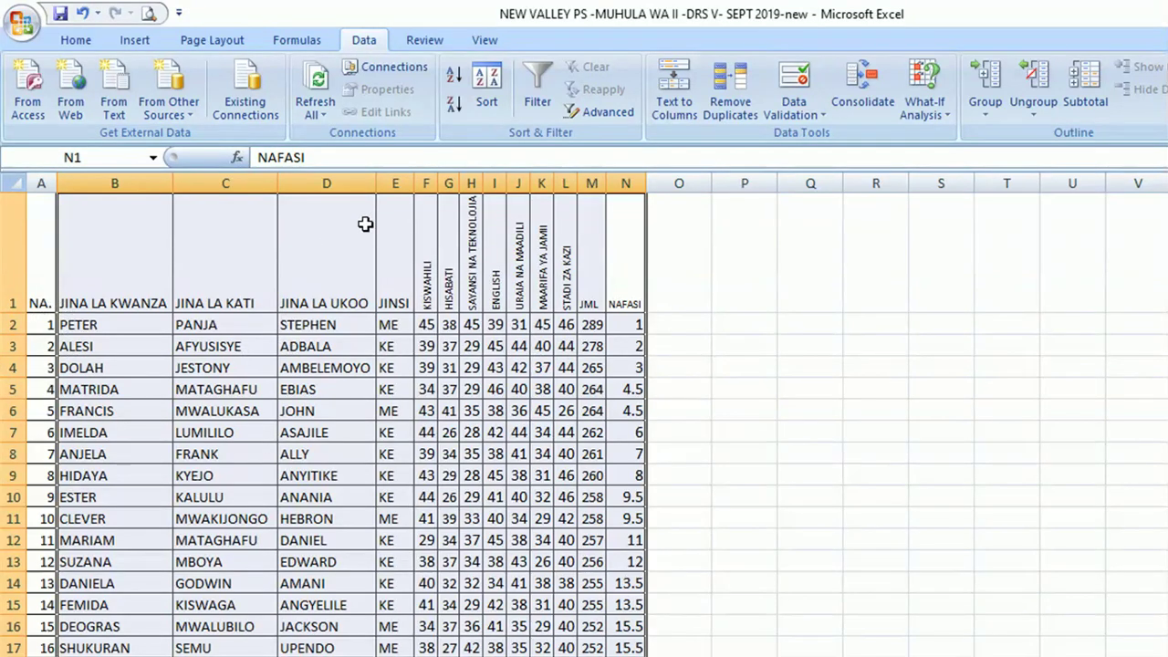
pyautogui.click(662, 305)
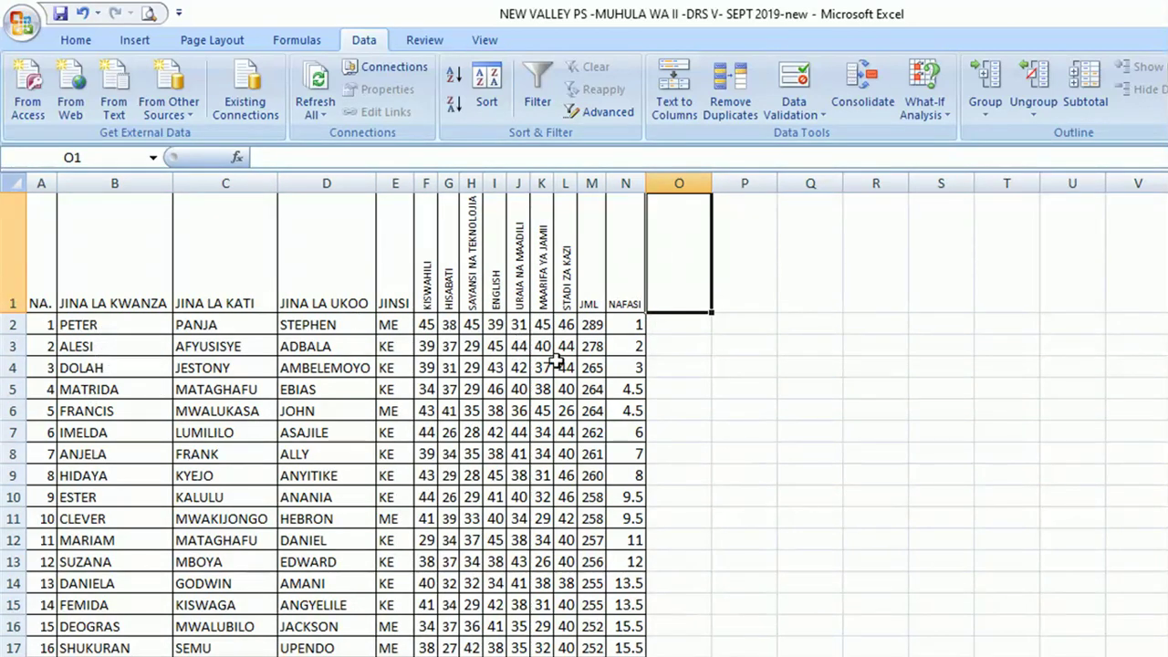
# Select the whole table from NA to NAFASI and turn on Filter.
pyautogui.scroll(-6, 584, 424)
pyautogui.scroll(6, 584, 424)
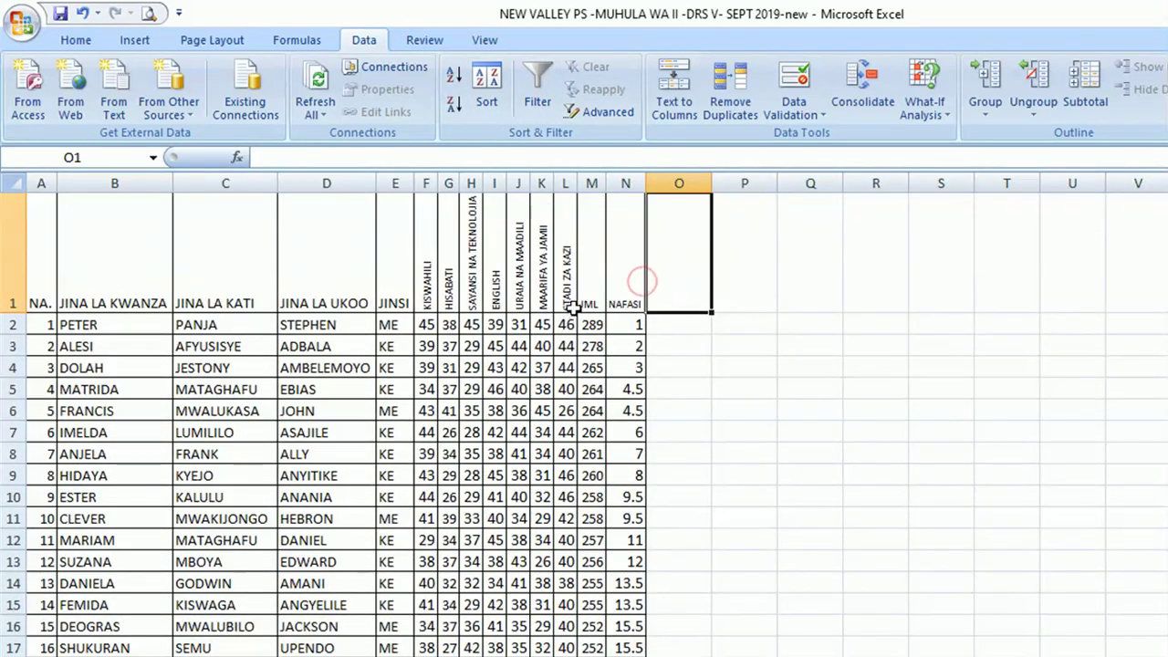
pyautogui.click(624, 275)
pyautogui.hotkey('shift', 'Left')
pyautogui.hotkey('shift', 'Left')
pyautogui.hotkey('shift', 'Left')
pyautogui.hotkey('shift', 'Left')
pyautogui.hotkey('shift', 'Left')
pyautogui.hotkey('shift', 'Left')
pyautogui.hotkey('shift', 'Left')
pyautogui.hotkey('shift', 'Left')
pyautogui.hotkey('shift', 'Left')
pyautogui.hotkey('shift', 'Left')
pyautogui.hotkey('shift', 'Left')
pyautogui.hotkey('shift', 'Left')
pyautogui.hotkey('shift', 'Left')
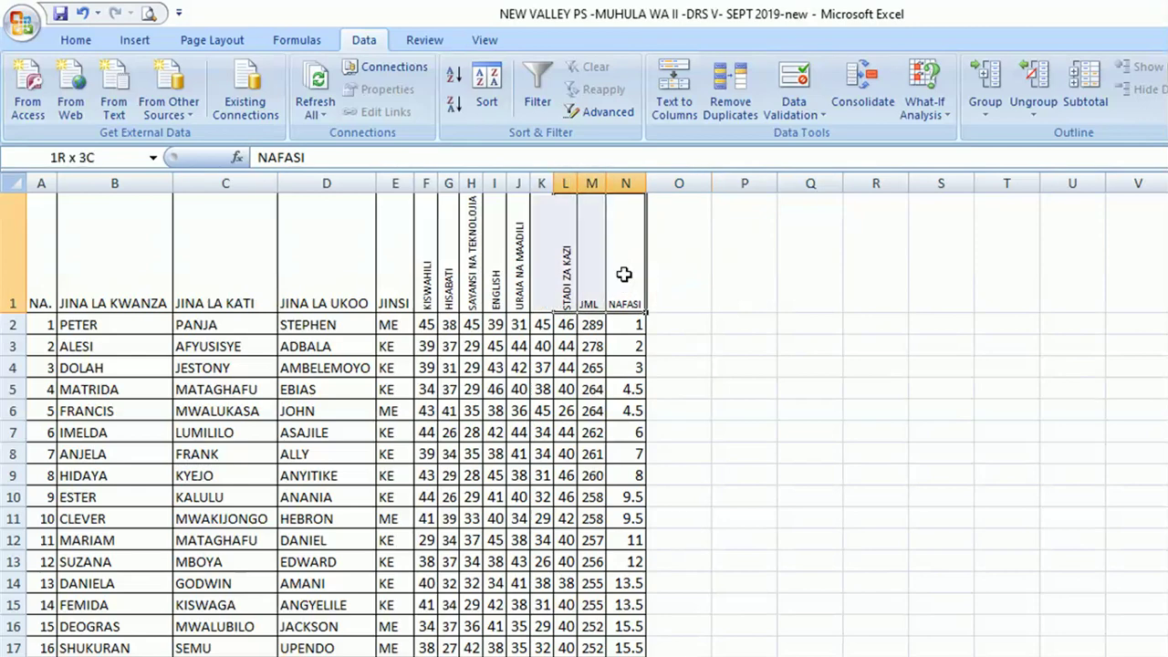
pyautogui.hotkey('shift', 'Down')
pyautogui.hotkey('shift', 'Down')
pyautogui.hotkey('shift', 'Down')
pyautogui.hotkey('shift', 'Down')
pyautogui.hotkey('shift', 'Down')
pyautogui.hotkey('shift', 'Down')
pyautogui.hotkey('shift', 'Down')
pyautogui.hotkey('shift', 'Down')
pyautogui.hotkey('shift', 'Down')
pyautogui.hotkey('shift', 'Down')
pyautogui.hotkey('shift', 'Down')
pyautogui.hotkey('shift', 'Down')
pyautogui.hotkey('shift', 'Down')
pyautogui.hotkey('shift', 'Down')
pyautogui.hotkey('shift', 'Down')
pyautogui.hotkey('shift', 'Down')
pyautogui.hotkey('shift', 'Down')
pyautogui.hotkey('shift', 'Down')
pyautogui.hotkey('shift', 'Down')
pyautogui.hotkey('shift', 'Down')
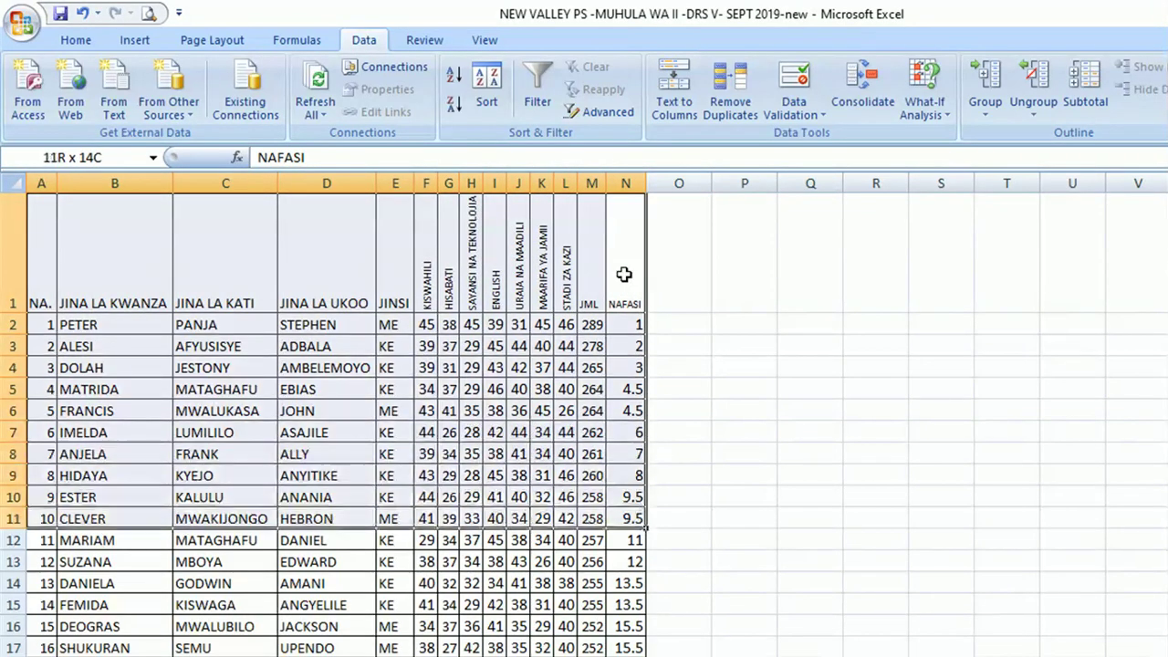
pyautogui.scroll(-1, 624, 273)
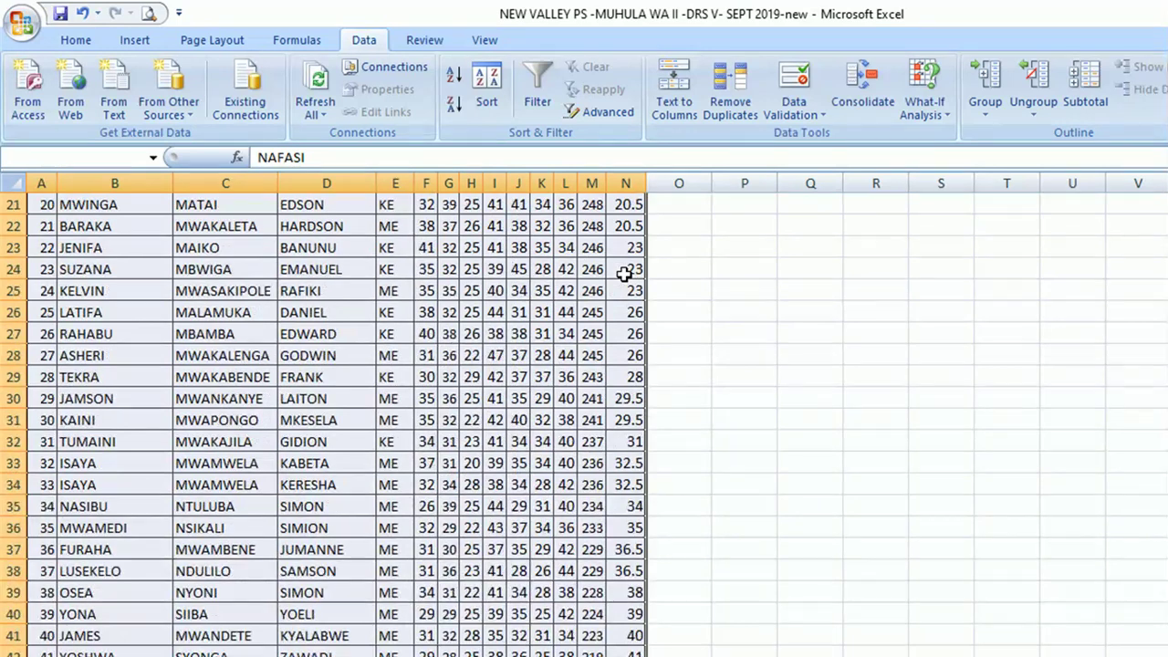
pyautogui.click(536, 87)
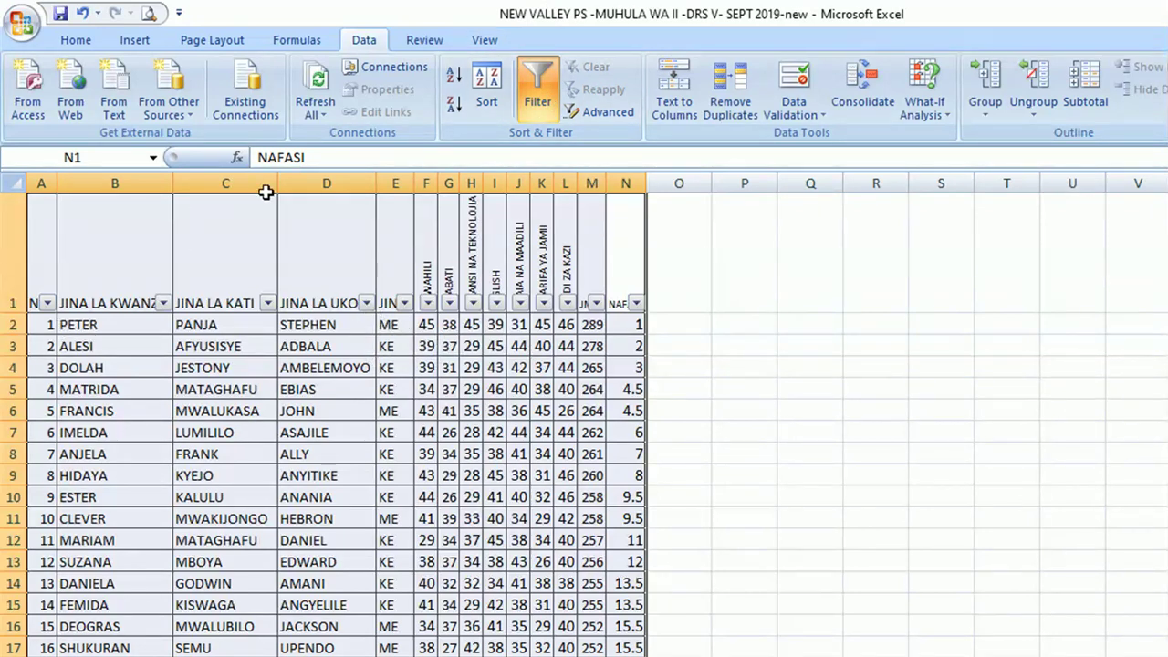
# Sort the students by KISWAHILI, then by STADI ZA KAZI, both largest to smallest.
pyautogui.click(429, 304)
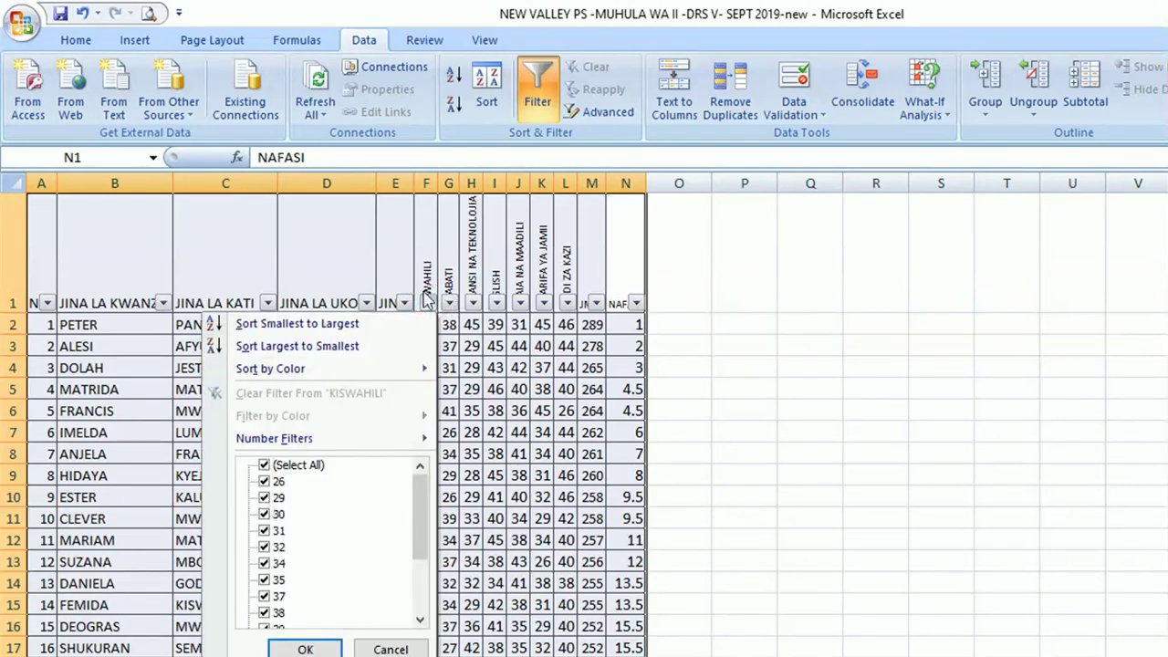
pyautogui.click(276, 348)
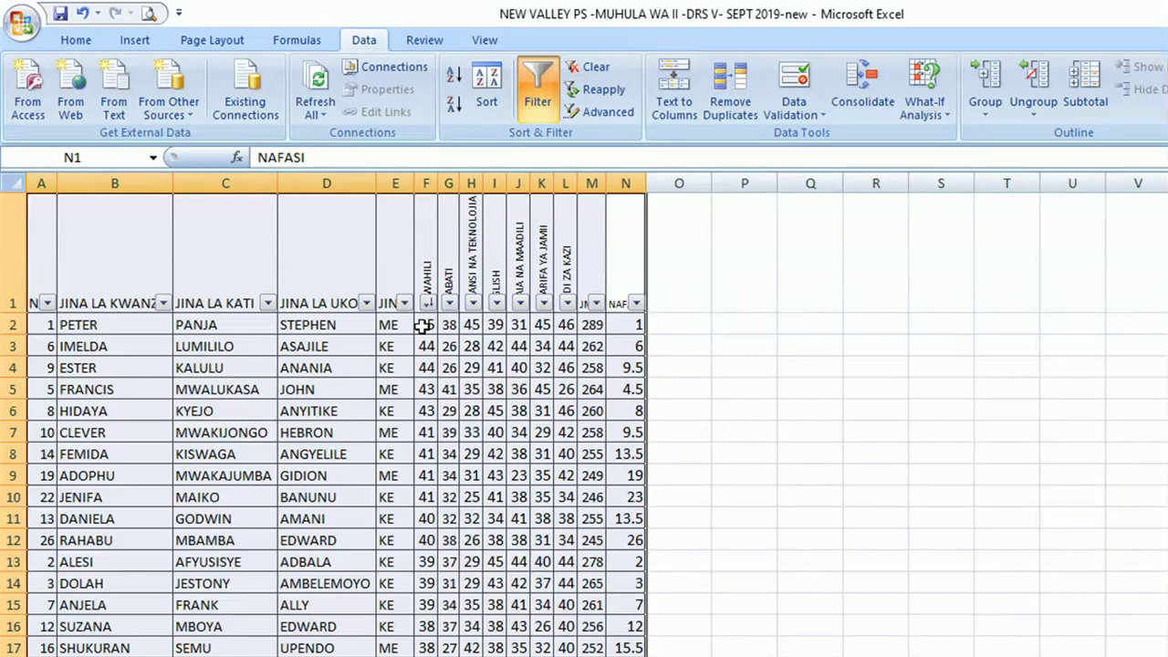
pyautogui.click(567, 303)
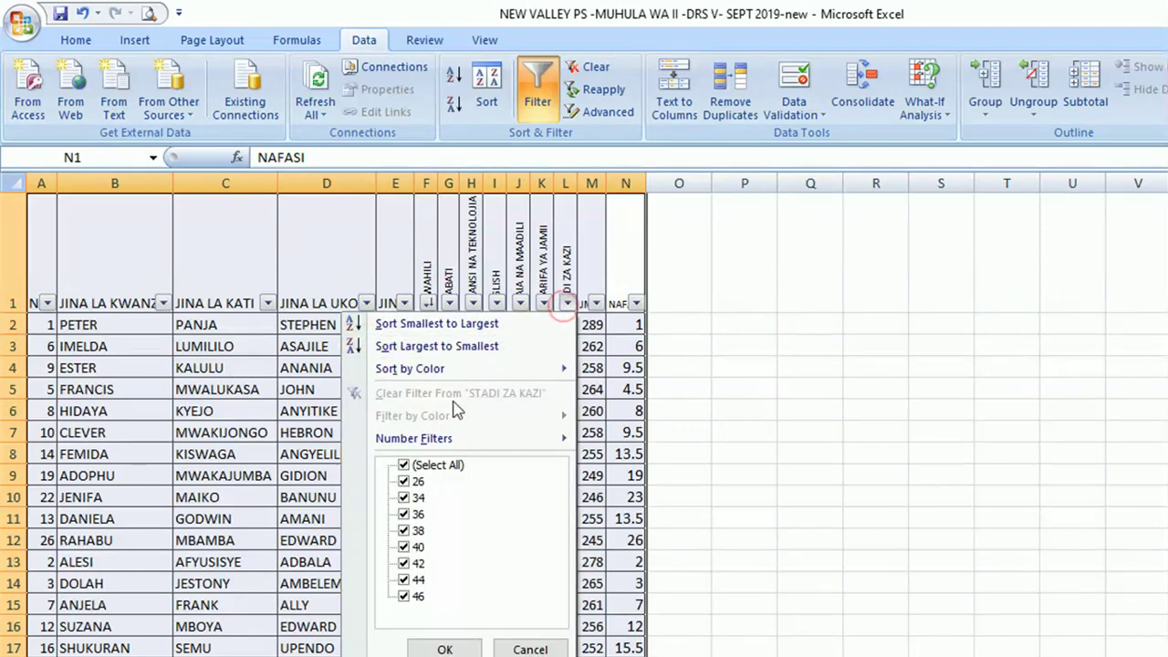
pyautogui.click(420, 346)
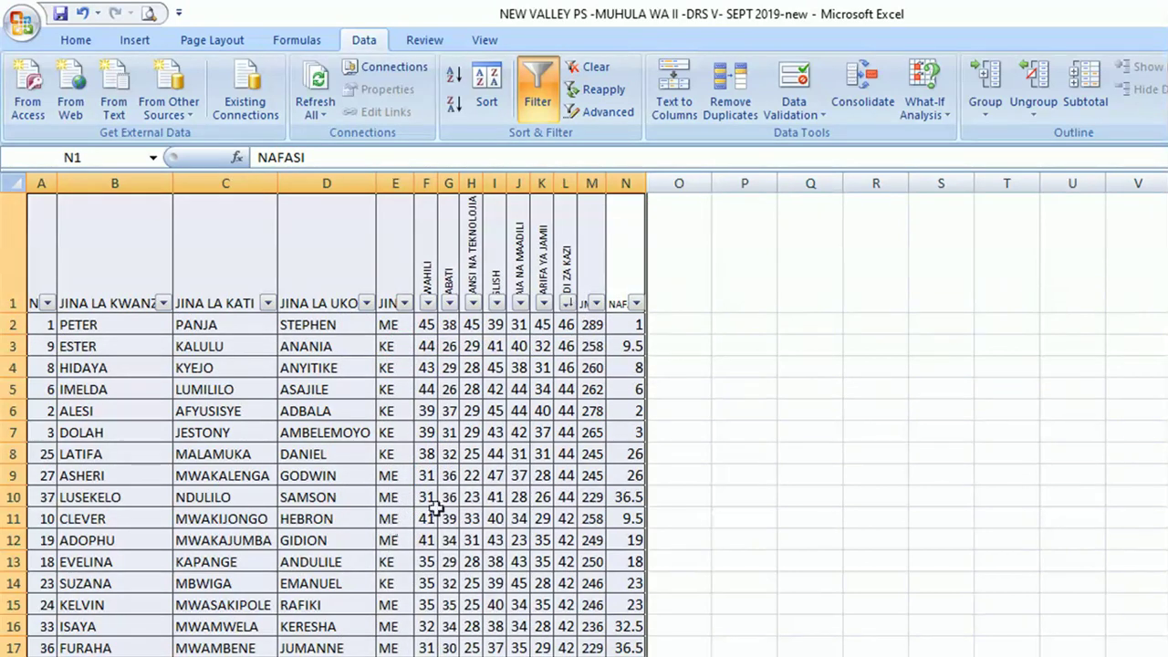
pyautogui.click(493, 476)
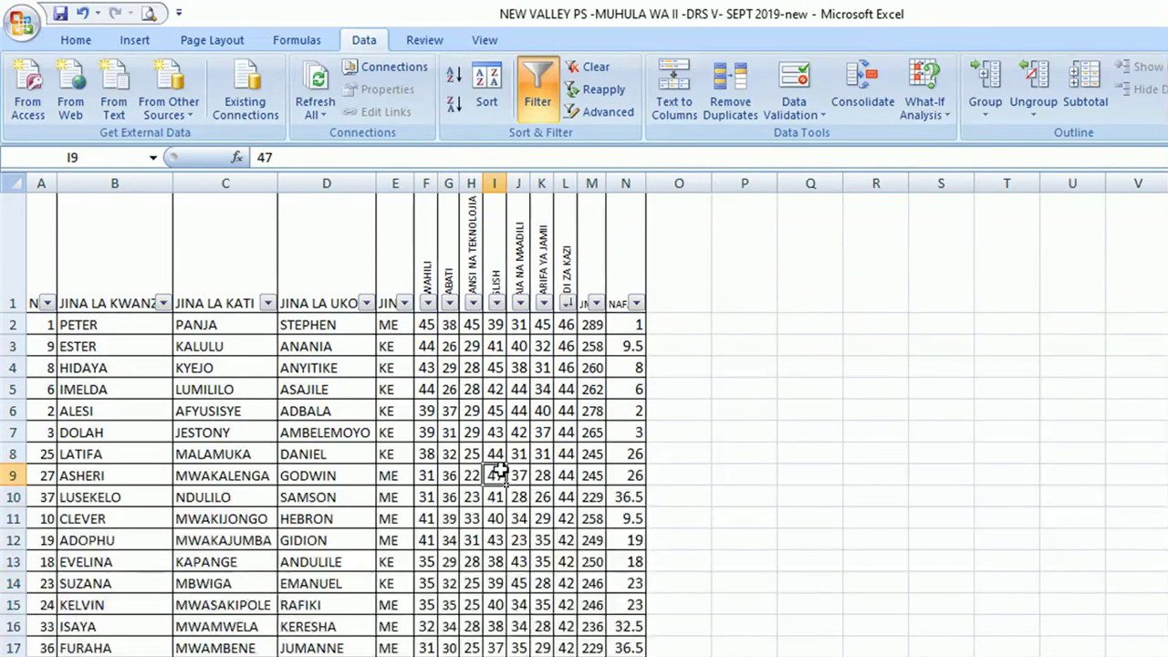
# Change the SAYANSI NA TEKNOLOJIA mark in H4 from 28 to 50.
pyautogui.click(470, 368)
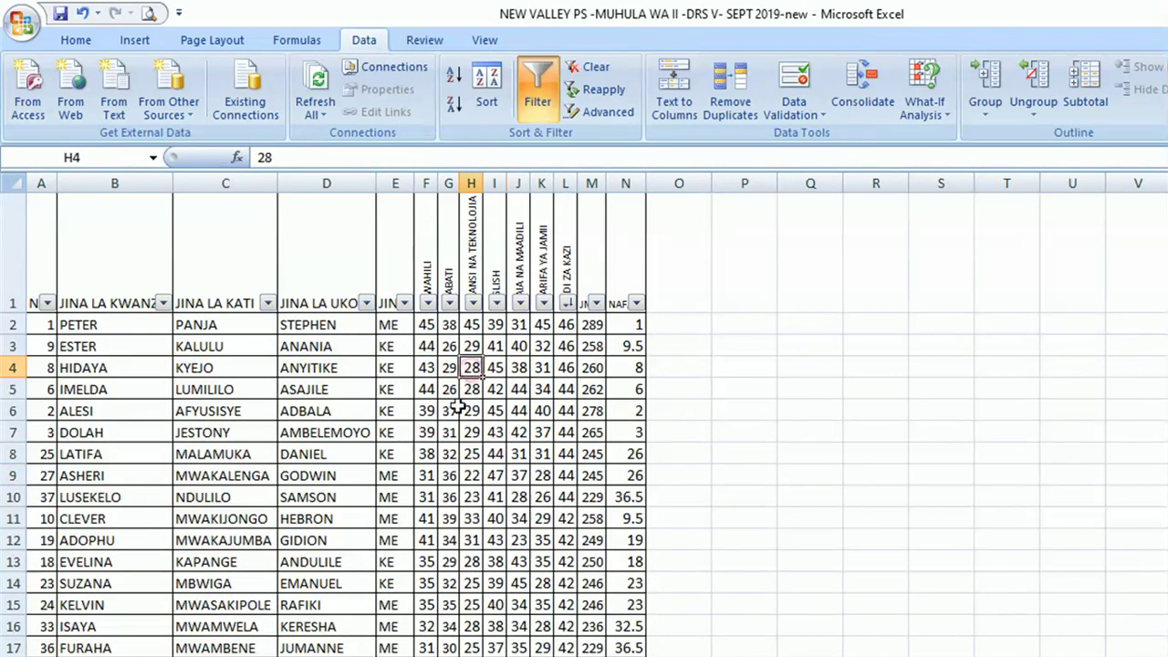
pyautogui.write('50')
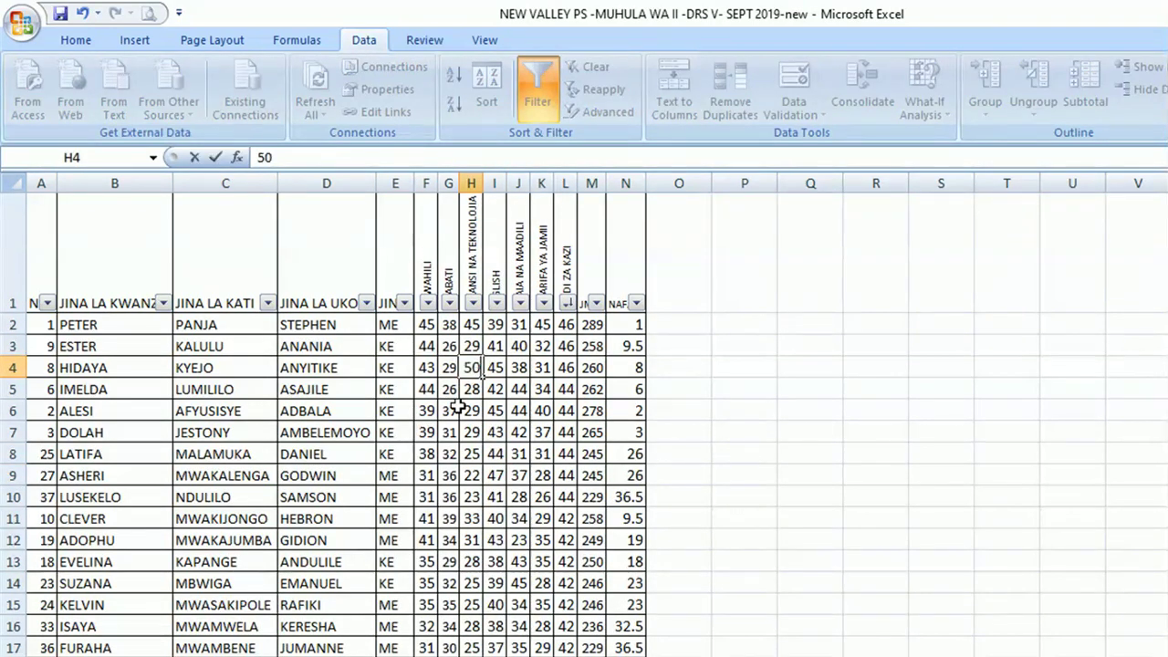
pyautogui.press('Return')
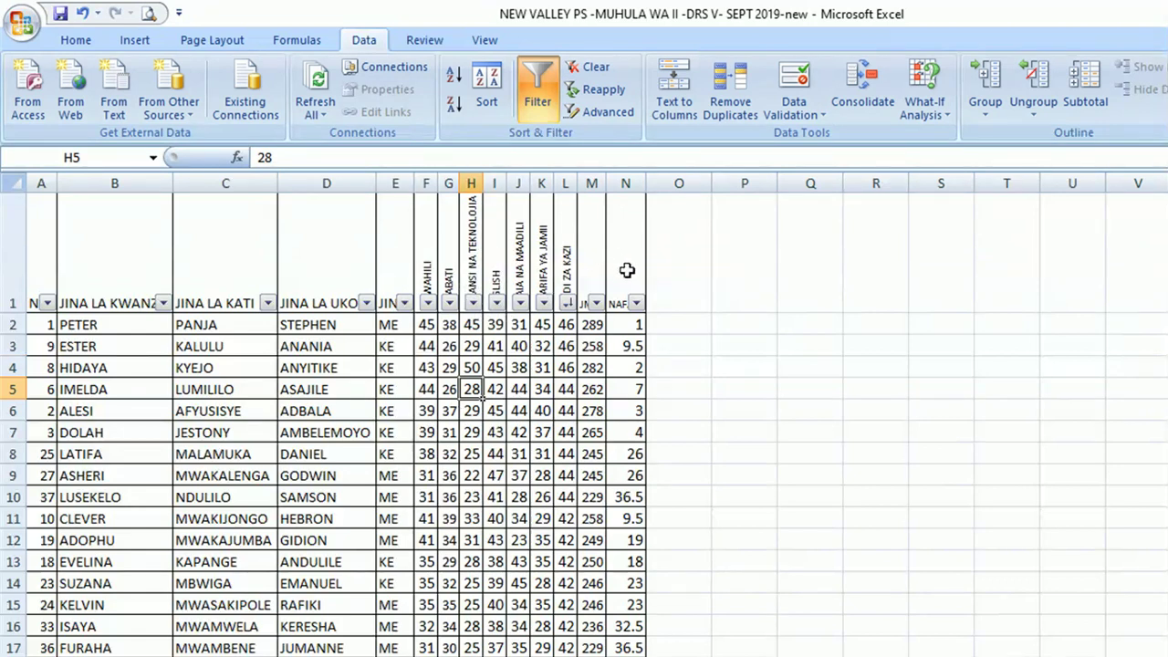
pyautogui.moveTo(626, 271); pyautogui.dragTo(624, 271)
pyautogui.click(472, 303)
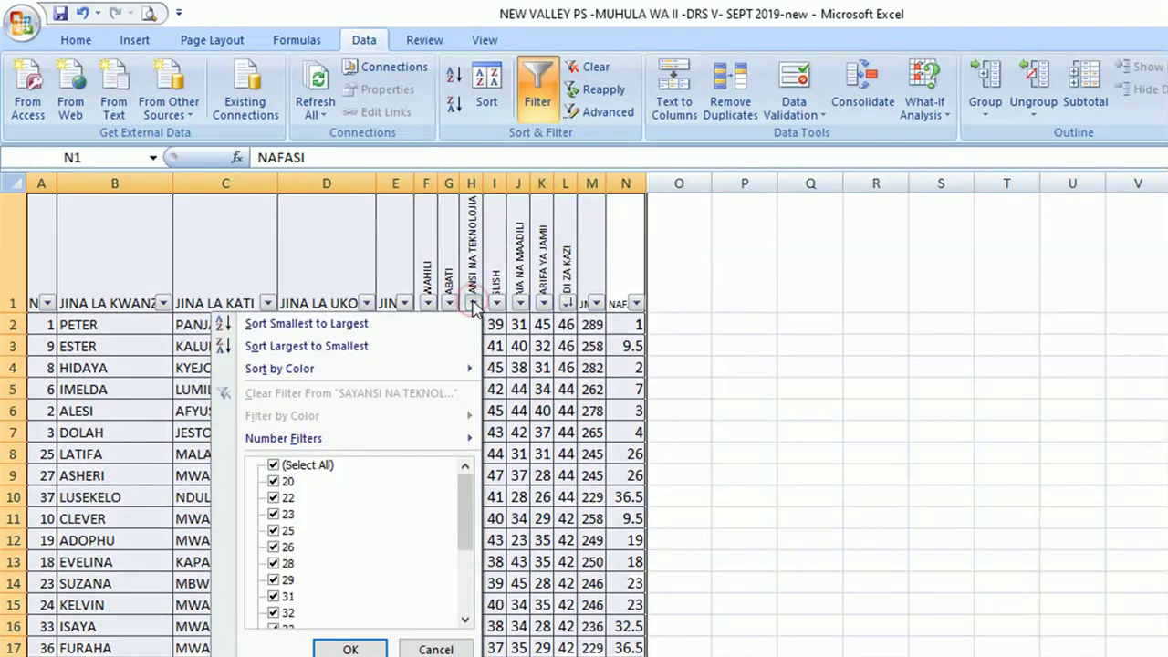
# Sort the students largest to smallest by SAYANSI NA TEKNOLOJIA, then by MAARIFA YA JAMII.
pyautogui.click(260, 347)
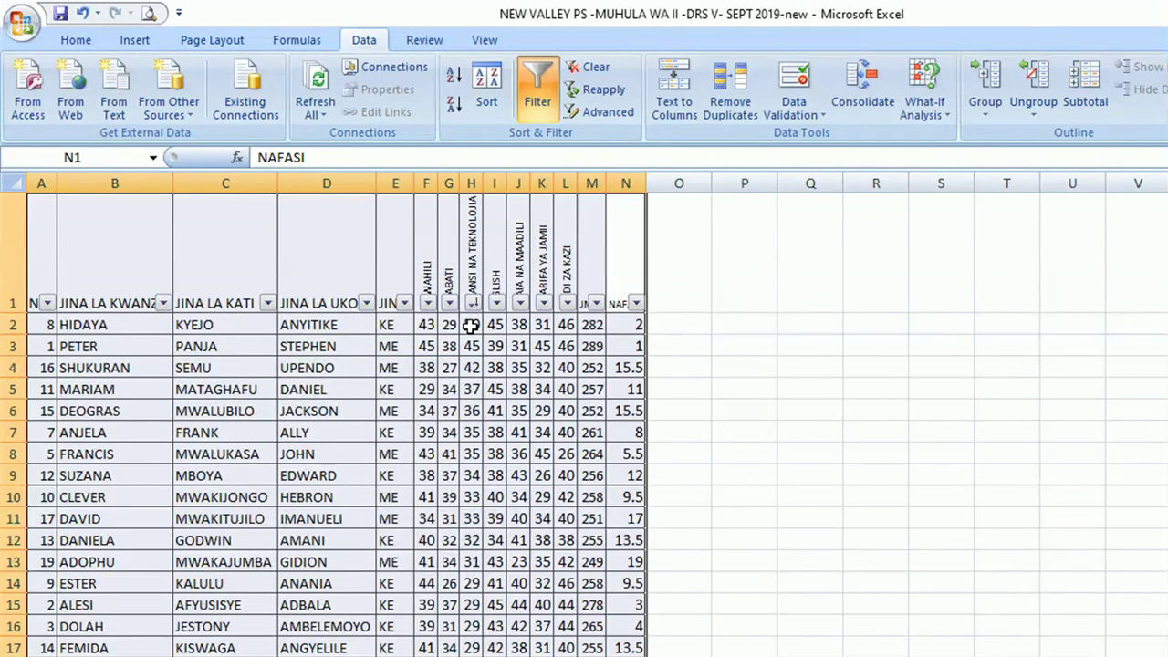
pyautogui.click(493, 366)
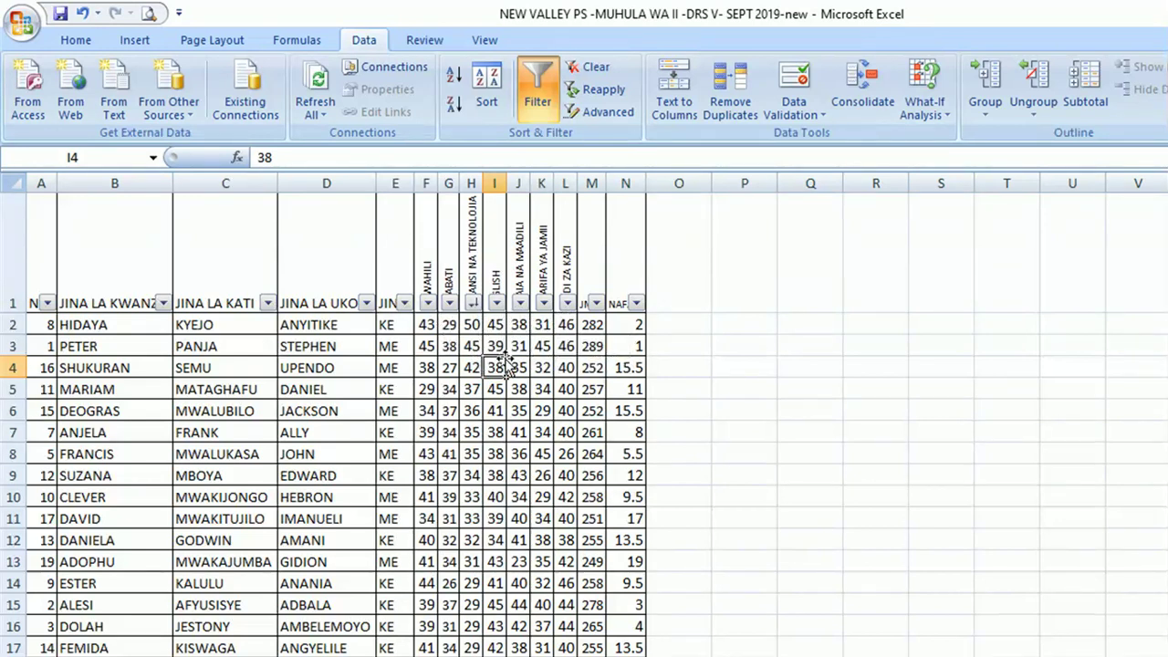
pyautogui.click(543, 303)
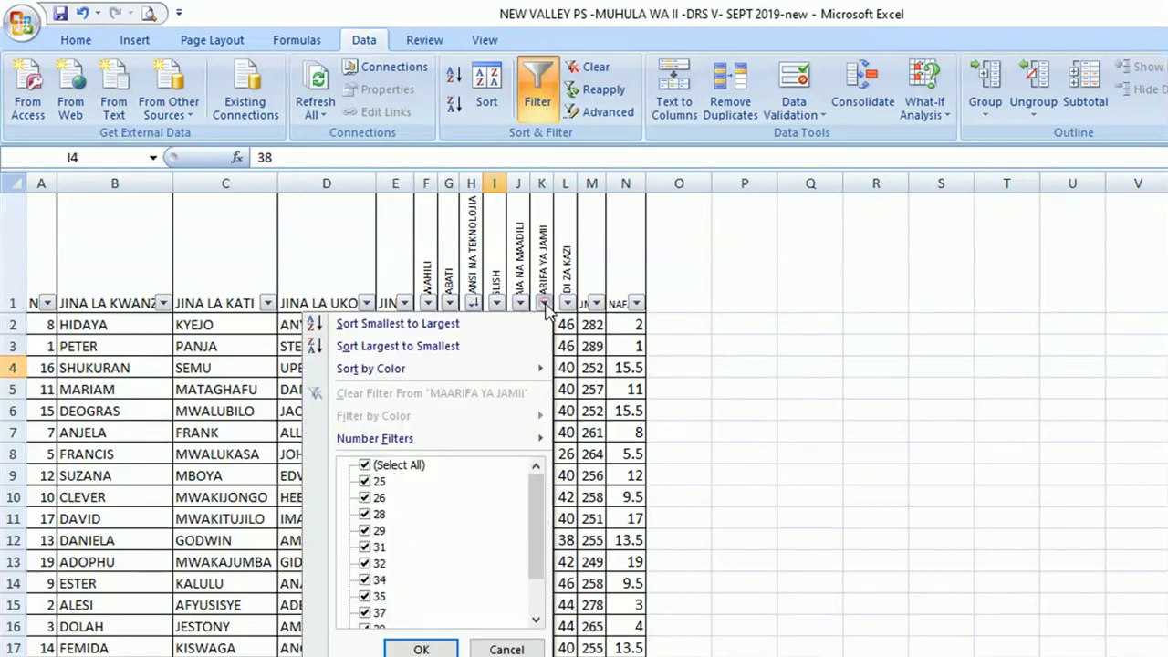
pyautogui.click(390, 345)
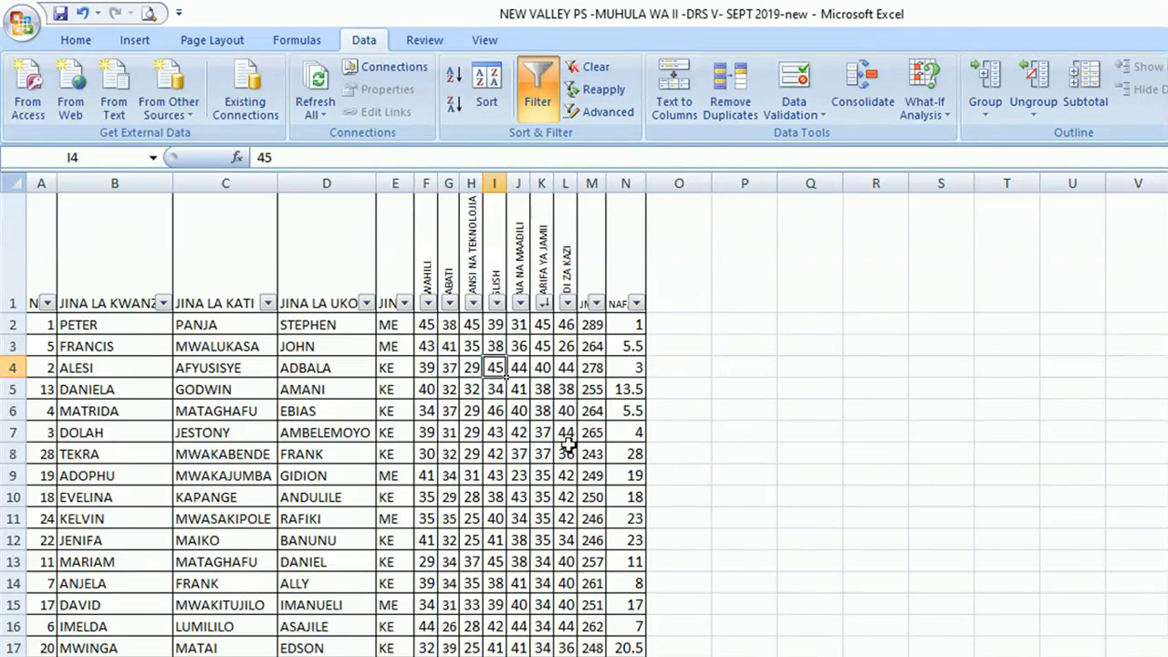
# Sort the list by JINSI Z to A so the ME students come first.
pyautogui.click(404, 302)
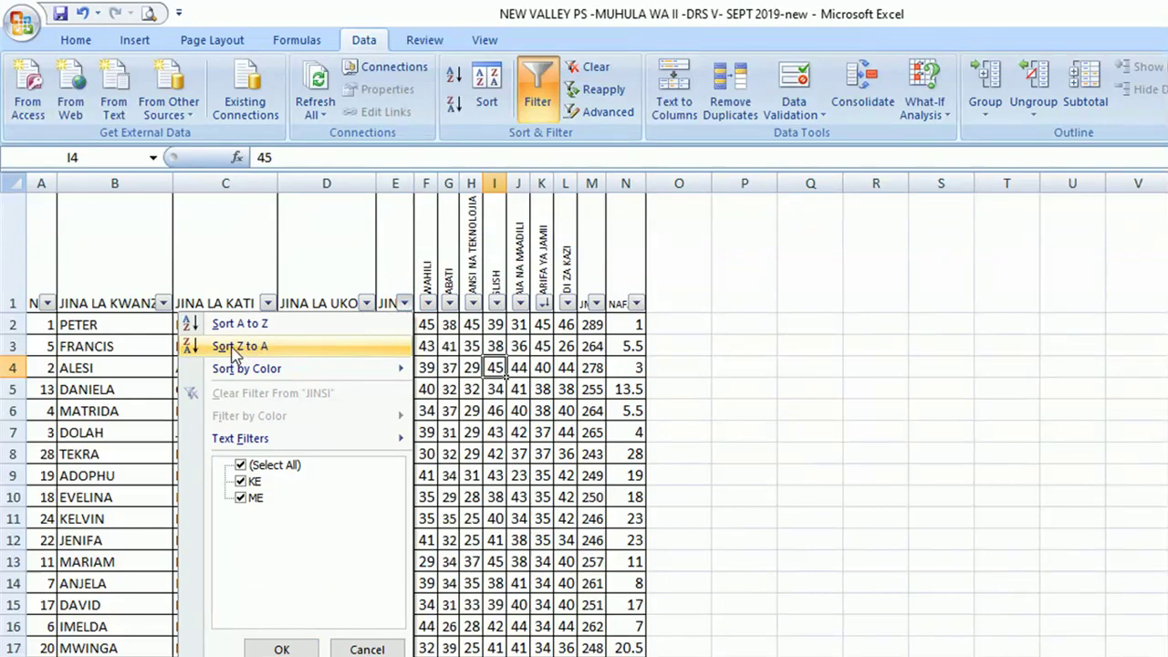
pyautogui.click(229, 346)
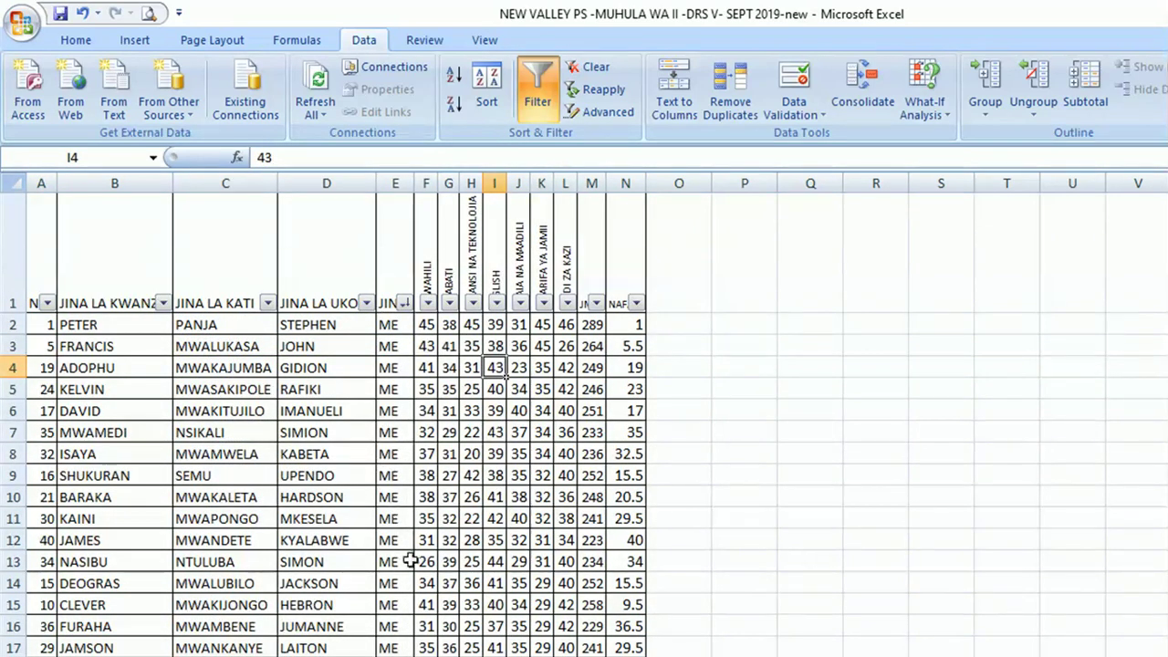
pyautogui.scroll(-7, 390, 508)
pyautogui.scroll(-2, 368, 556)
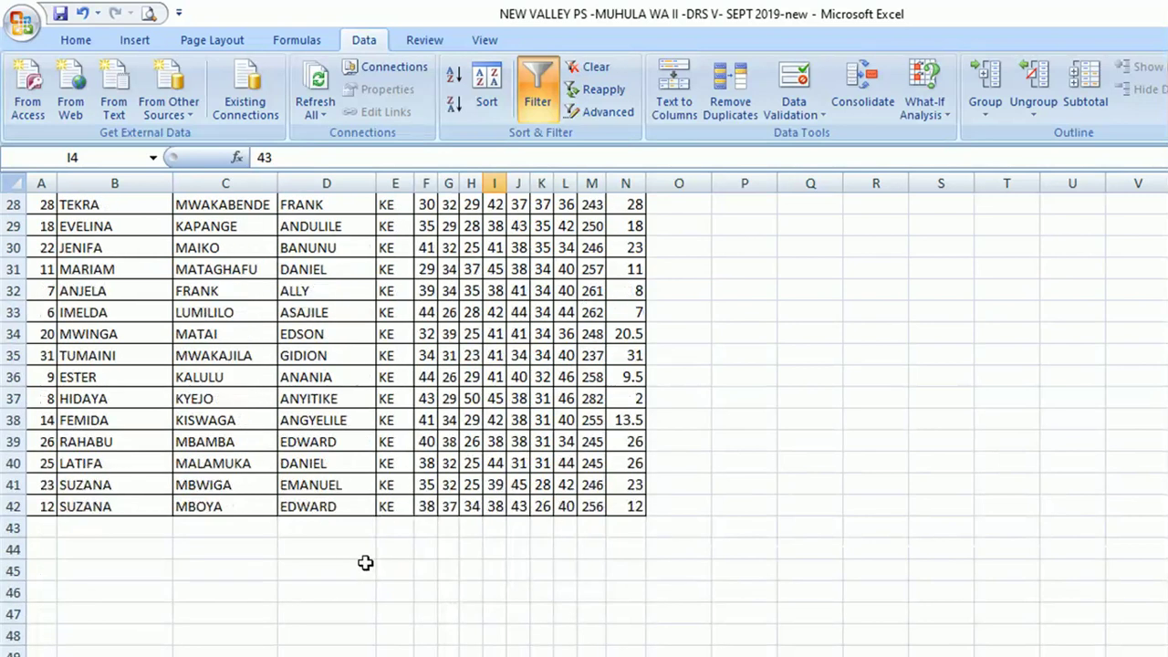
pyautogui.scroll(9, 377, 456)
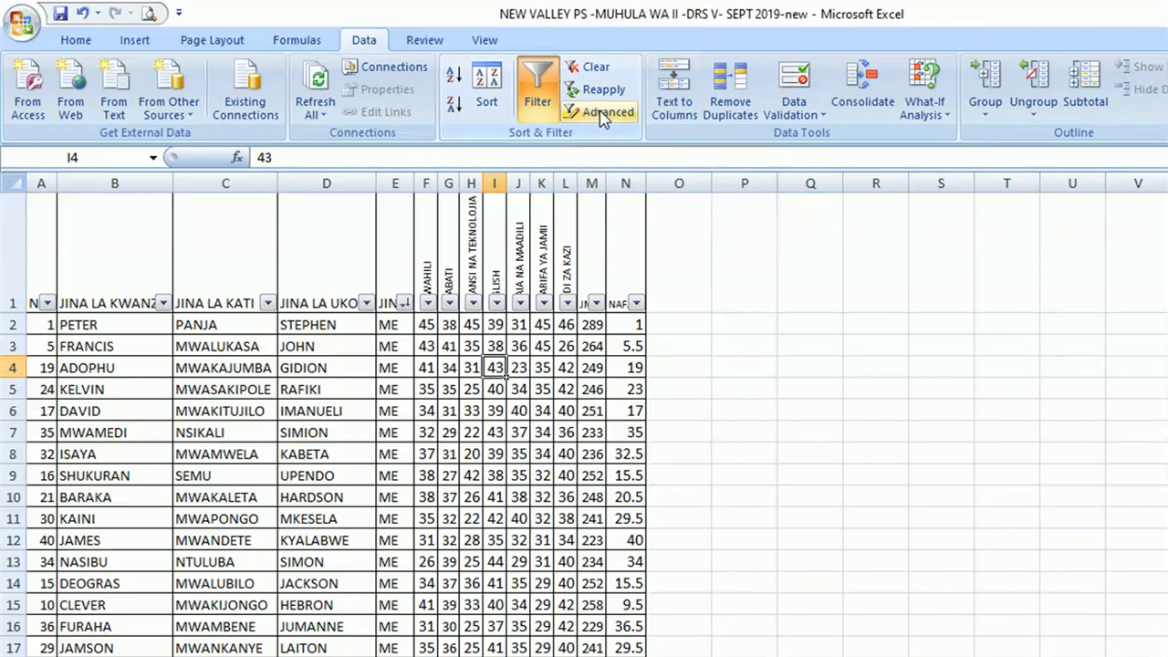
# Clear the sort, turn off the header filter dropdowns, and move to the next worksheet.
pyautogui.click(593, 68)
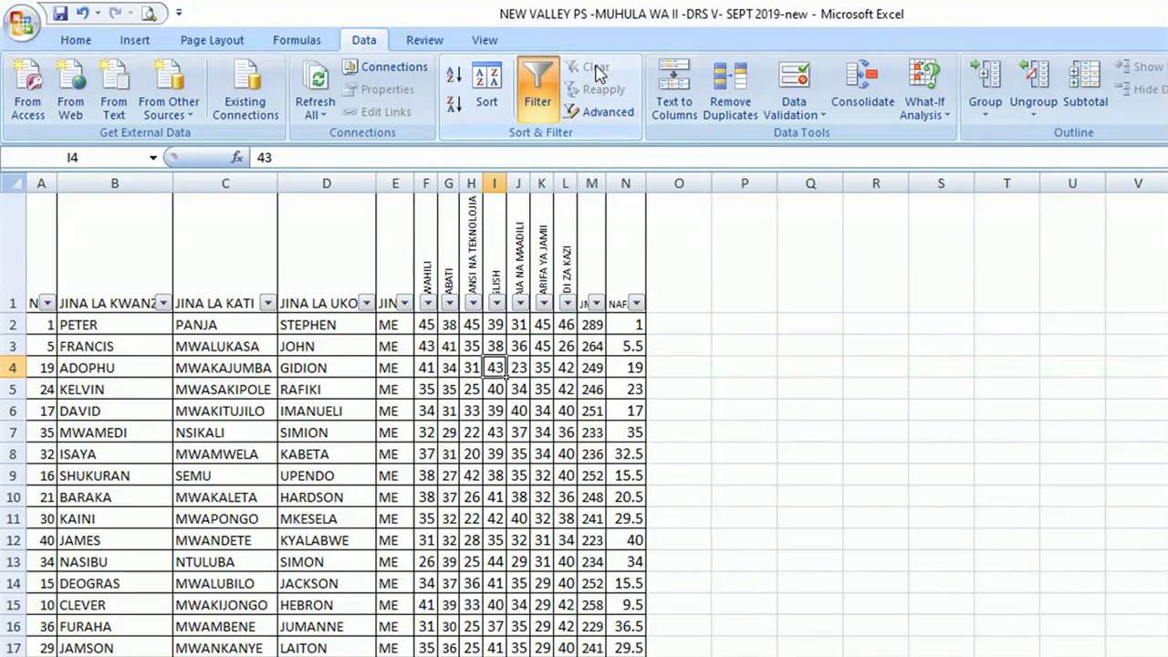
pyautogui.click(34, 199)
pyautogui.hotkey('ctrl', 'shift', 'End')
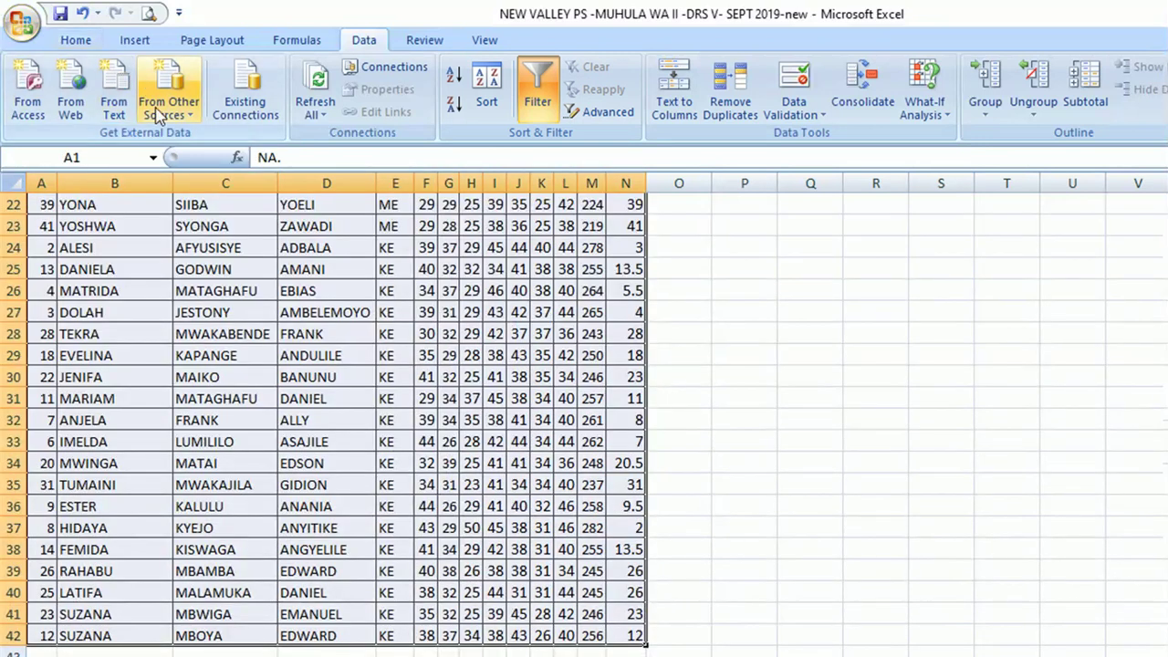
pyautogui.click(361, 312)
pyautogui.scroll(7, 374, 301)
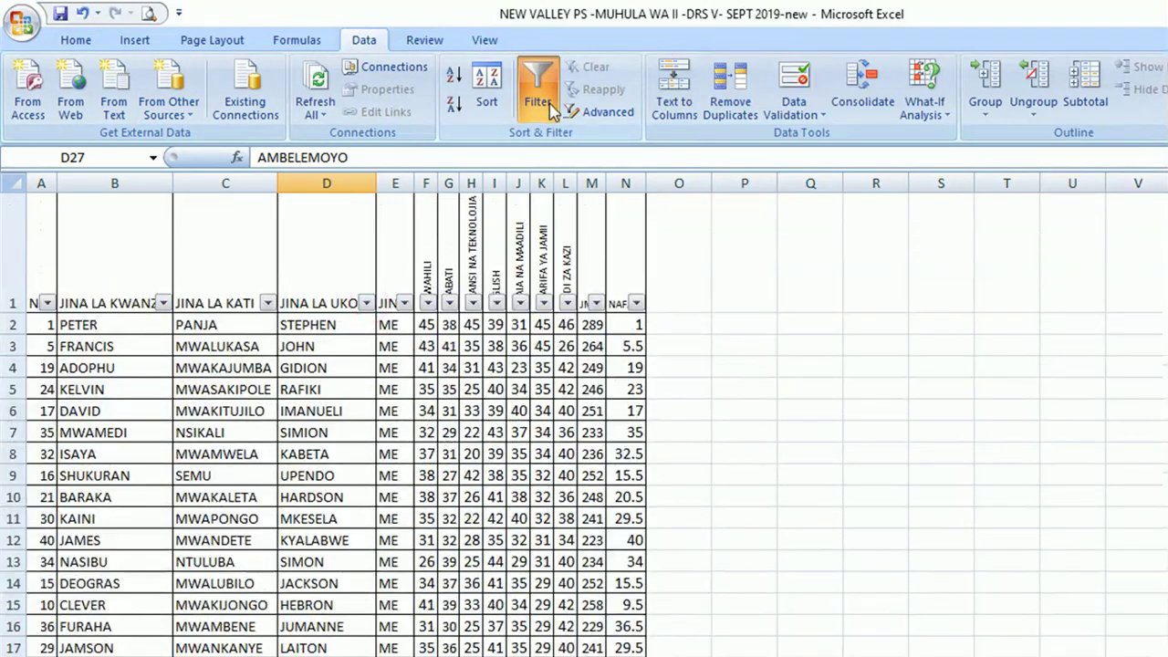
pyautogui.click(550, 111)
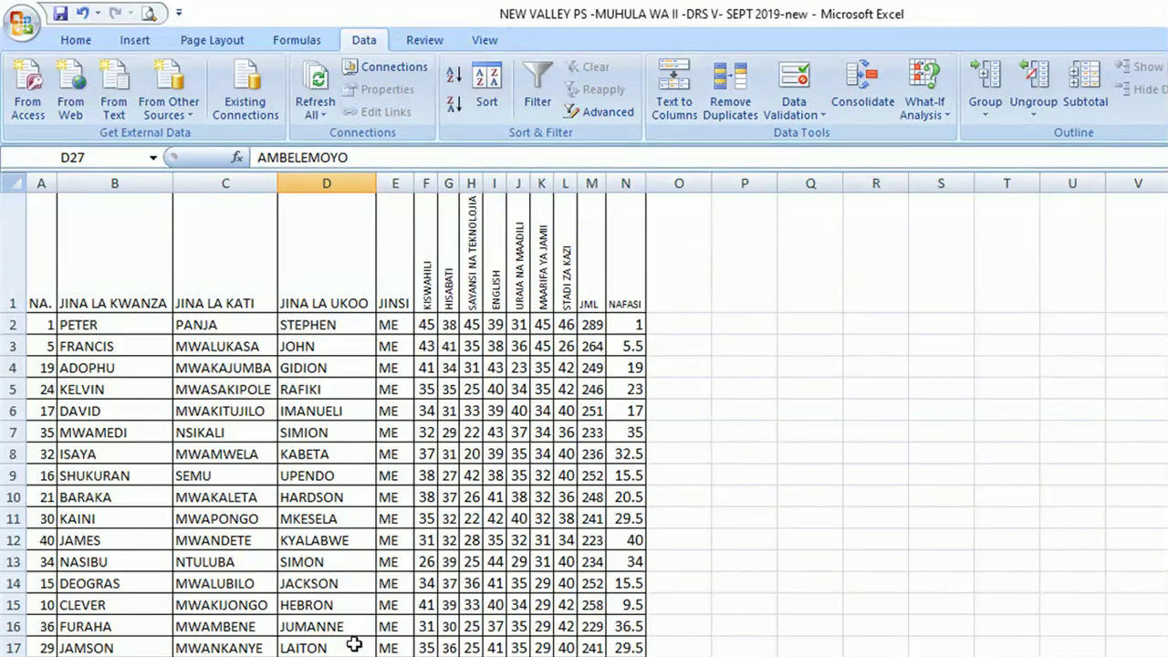
pyautogui.hotkey('ctrl', 'pagedown')
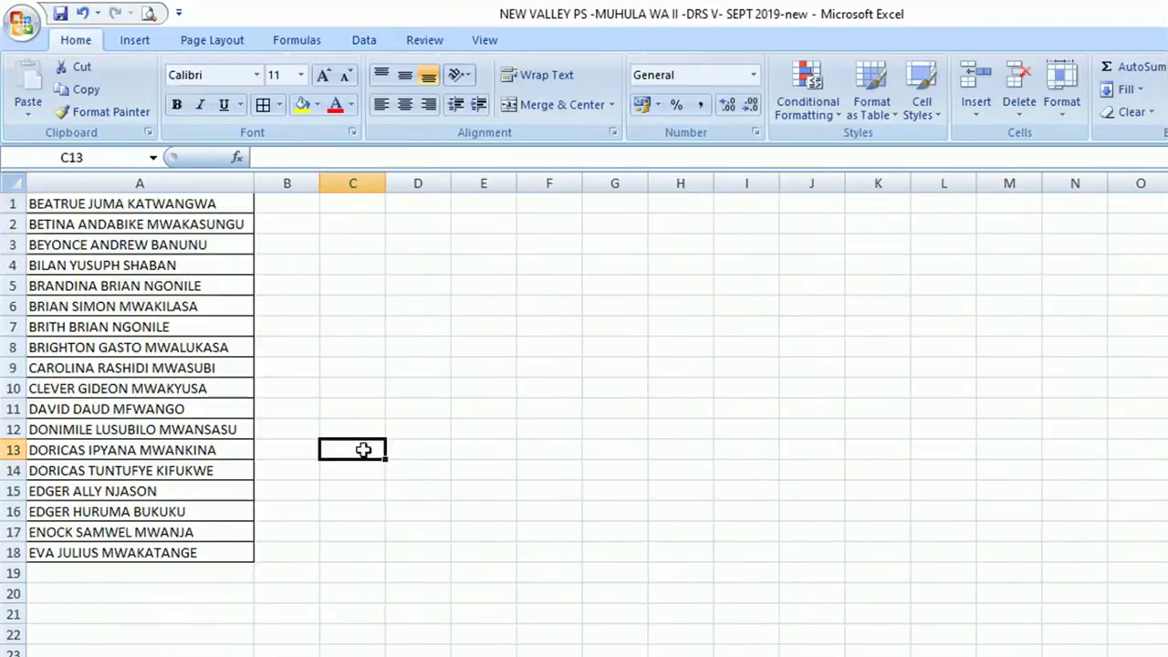
# Insert a blank row above the student names list.
pyautogui.click(364, 40)
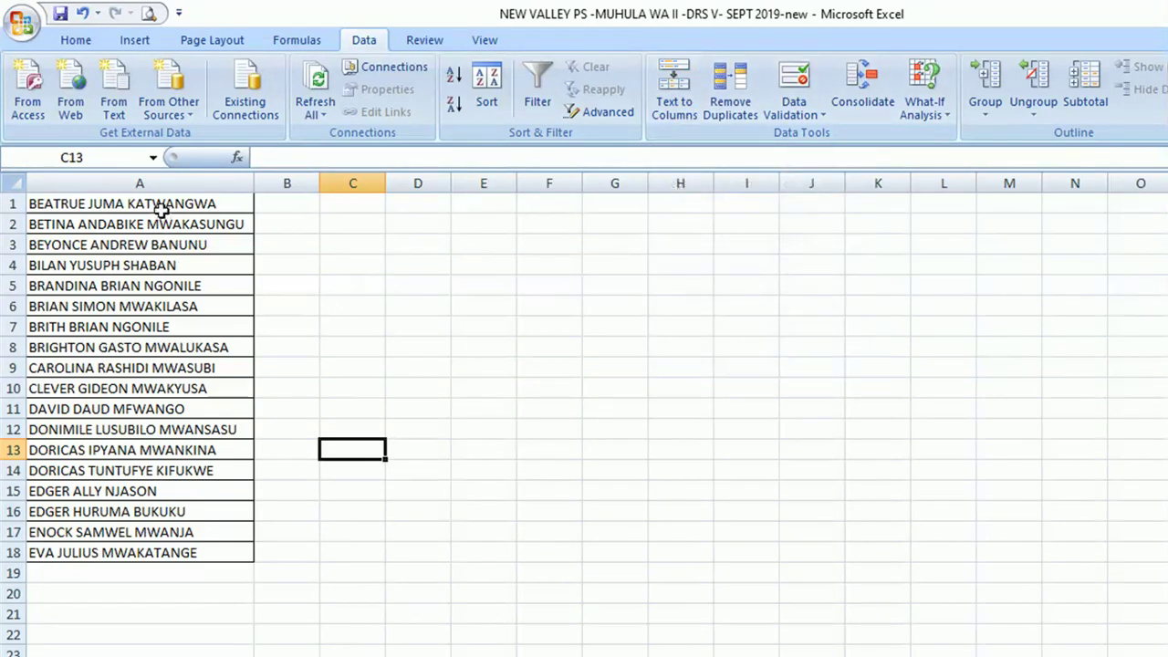
pyautogui.moveTo(160, 208); pyautogui.dragTo(151, 550)
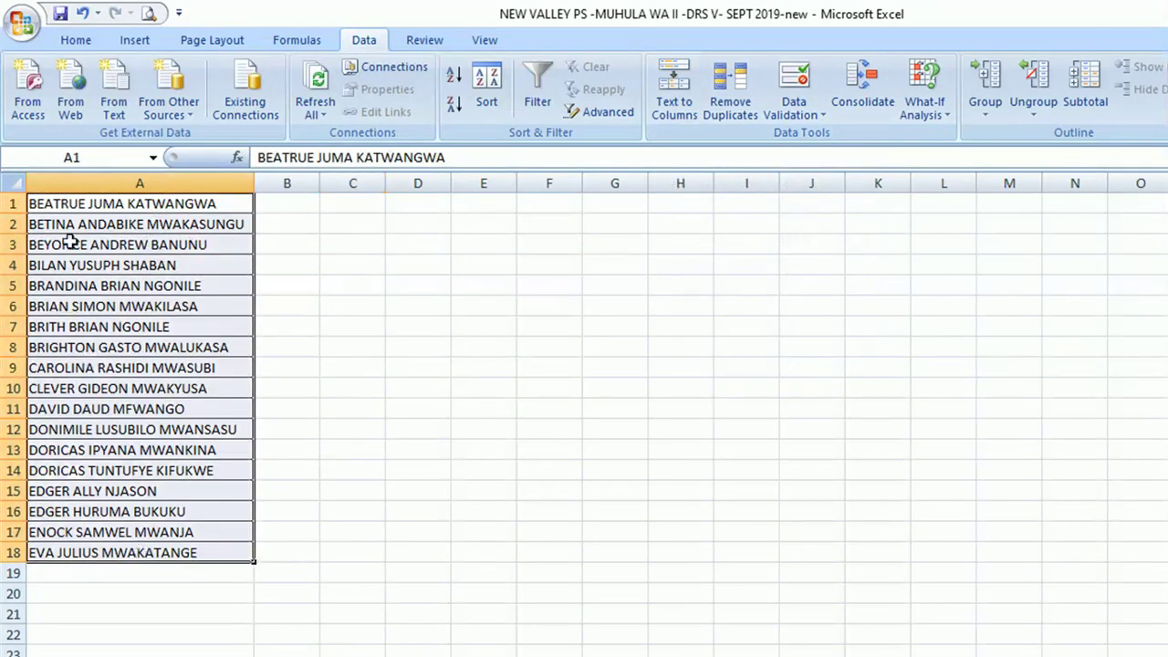
pyautogui.rightClick(66, 175)
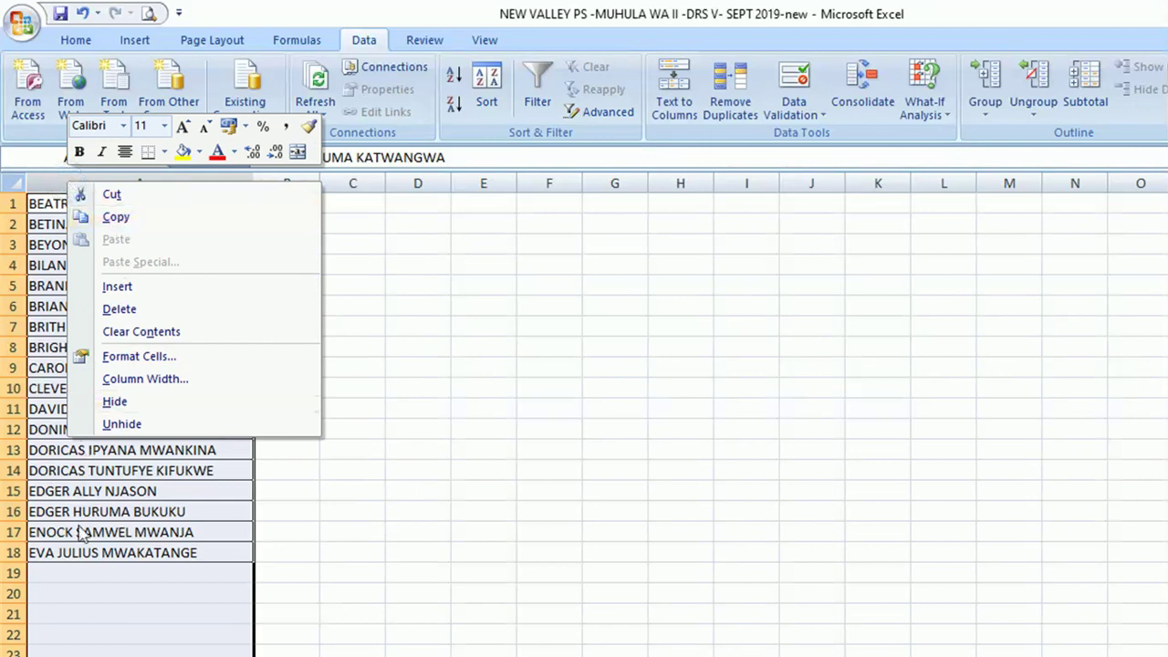
pyautogui.press('Escape')
pyautogui.moveTo(100, 208); pyautogui.dragTo(85, 550)
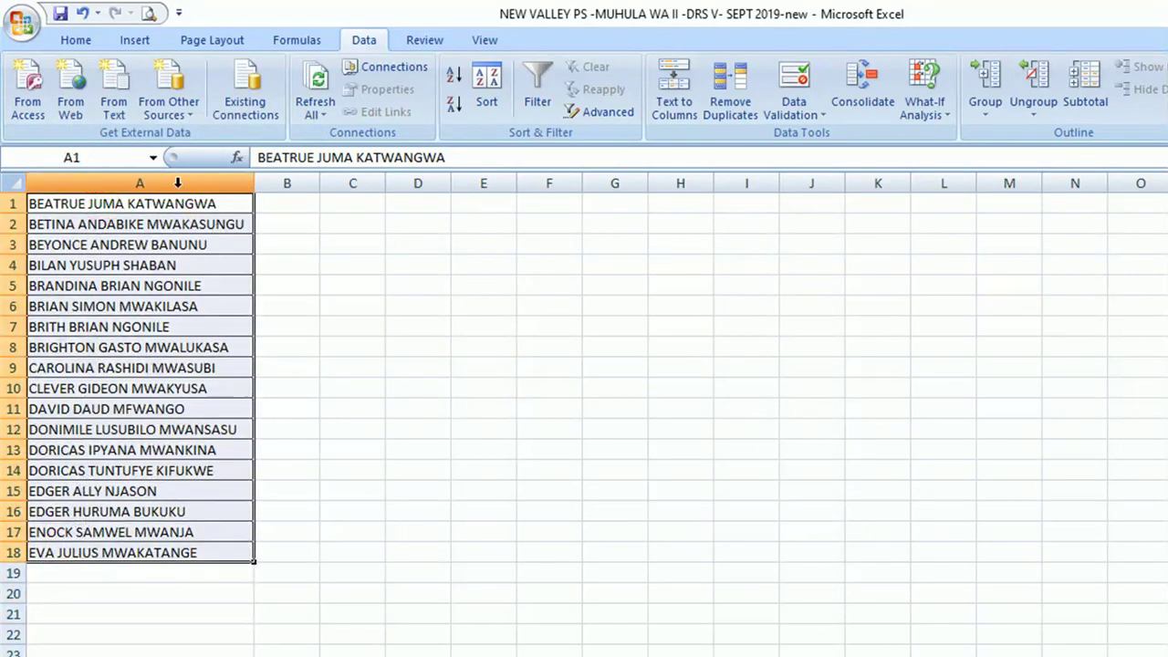
pyautogui.rightClick(15, 203)
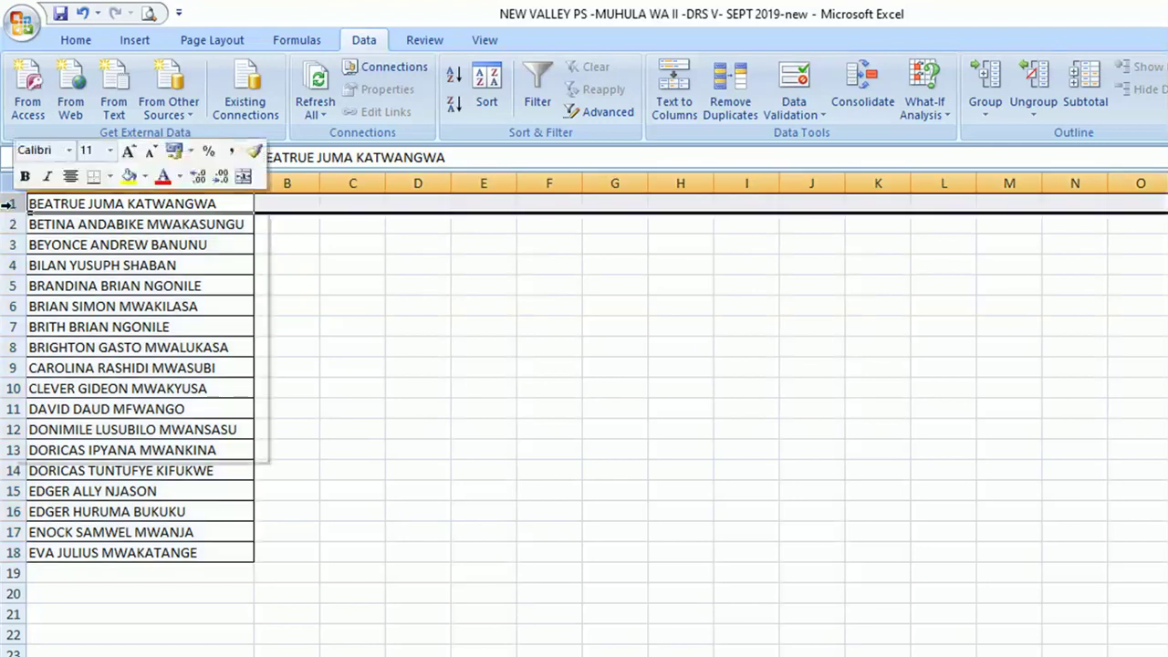
pyautogui.click(85, 314)
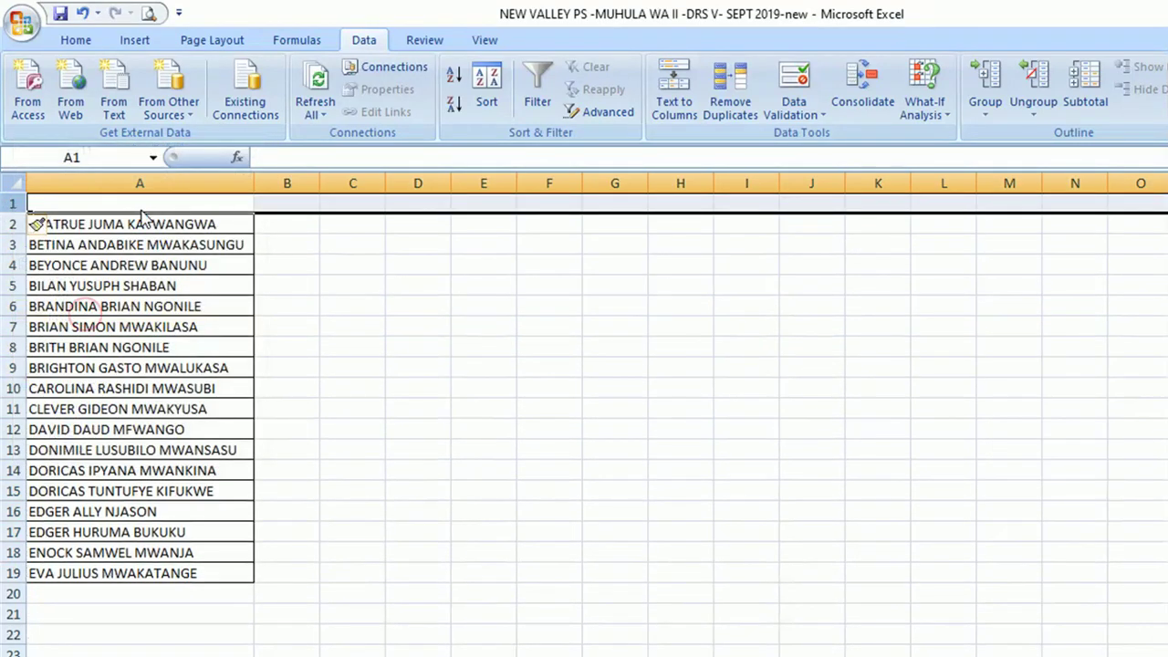
# Enter headings JINA KAMILI, JINA LA KWANZA, JINA LA KATI and JINA LA UKOO in A1:D1.
pyautogui.write('JINA KAMILI')
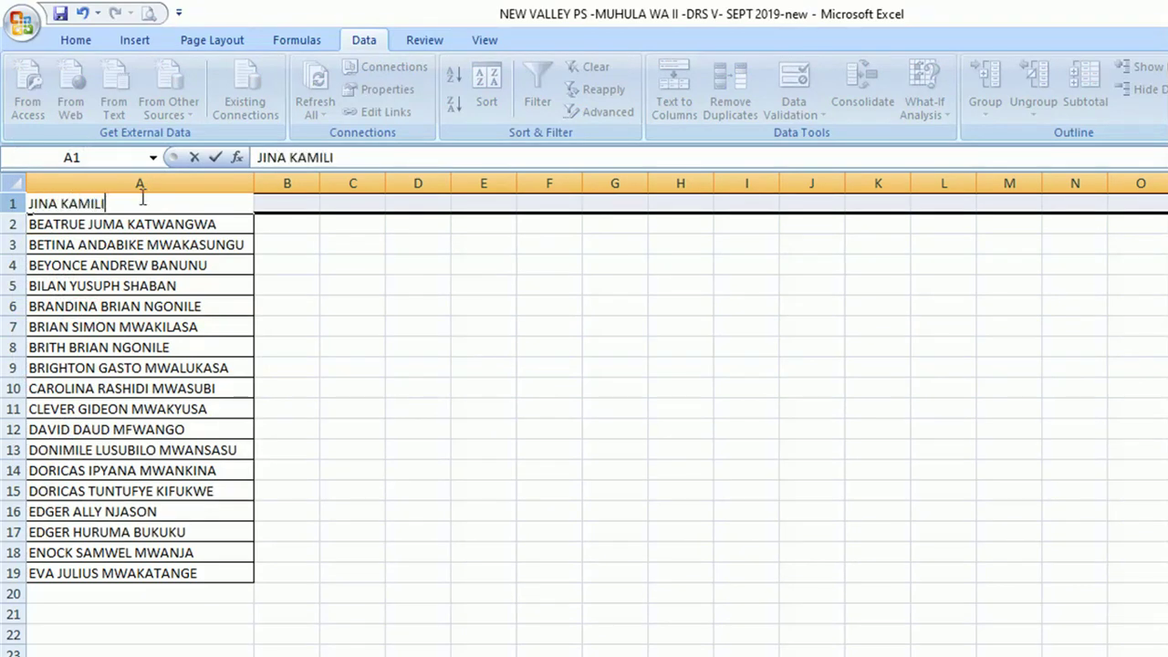
pyautogui.press('Tab')
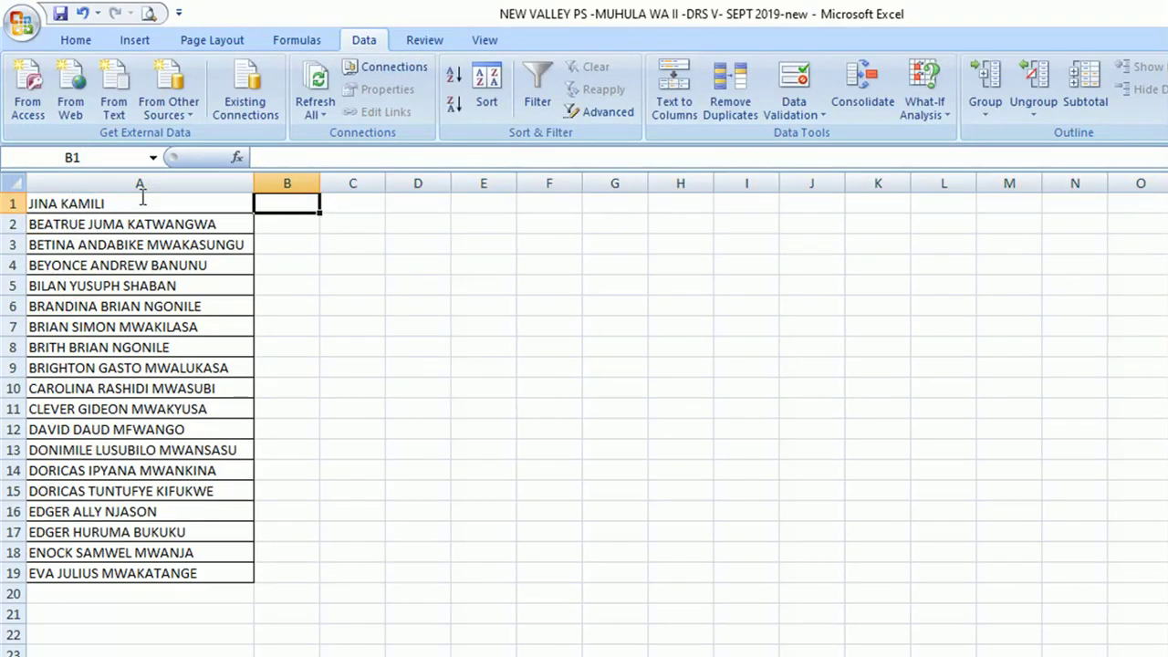
pyautogui.write('JINA LA KWANZA')
pyautogui.press('Tab')
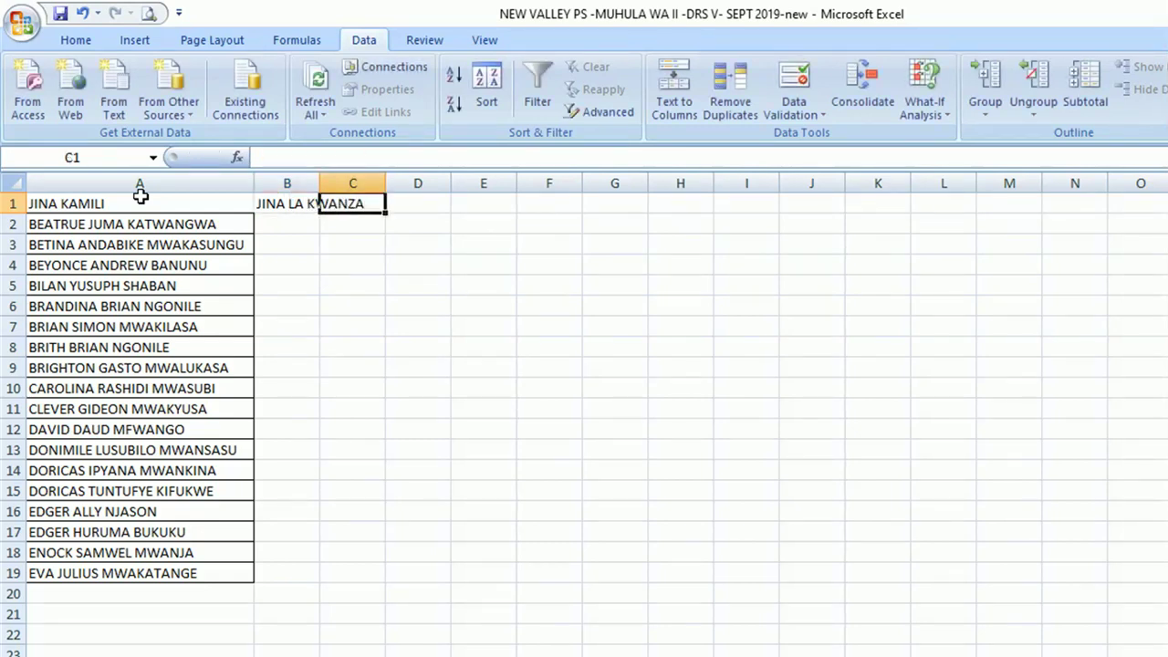
pyautogui.write('LA KATI')
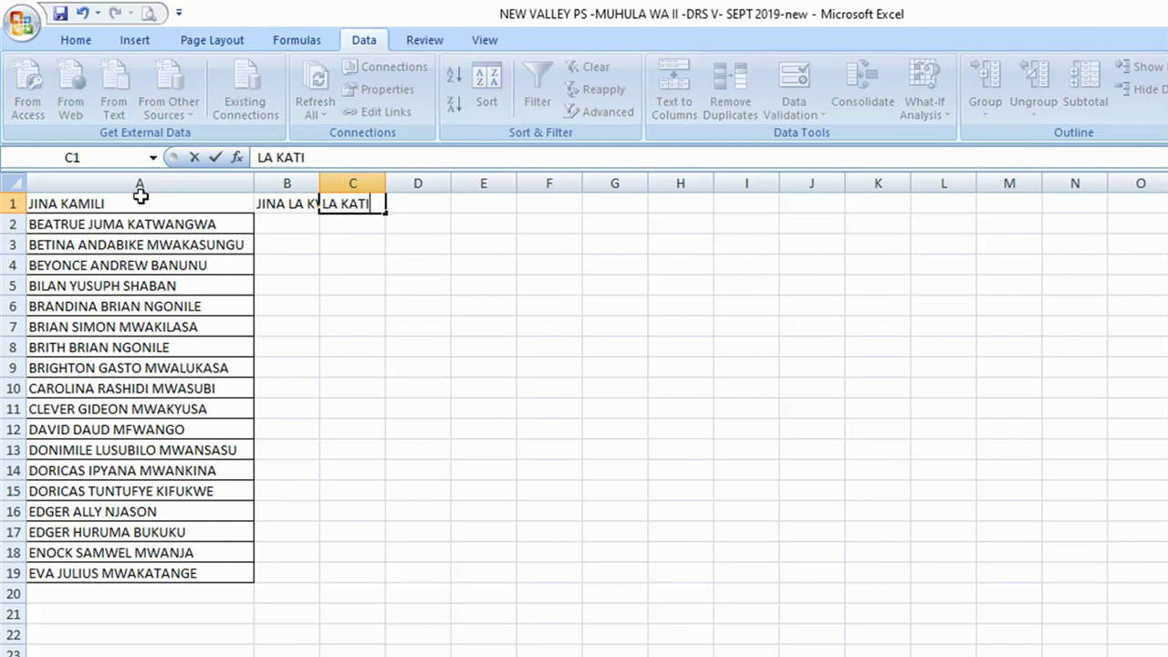
pyautogui.press('Tab')
pyautogui.write('LA U')
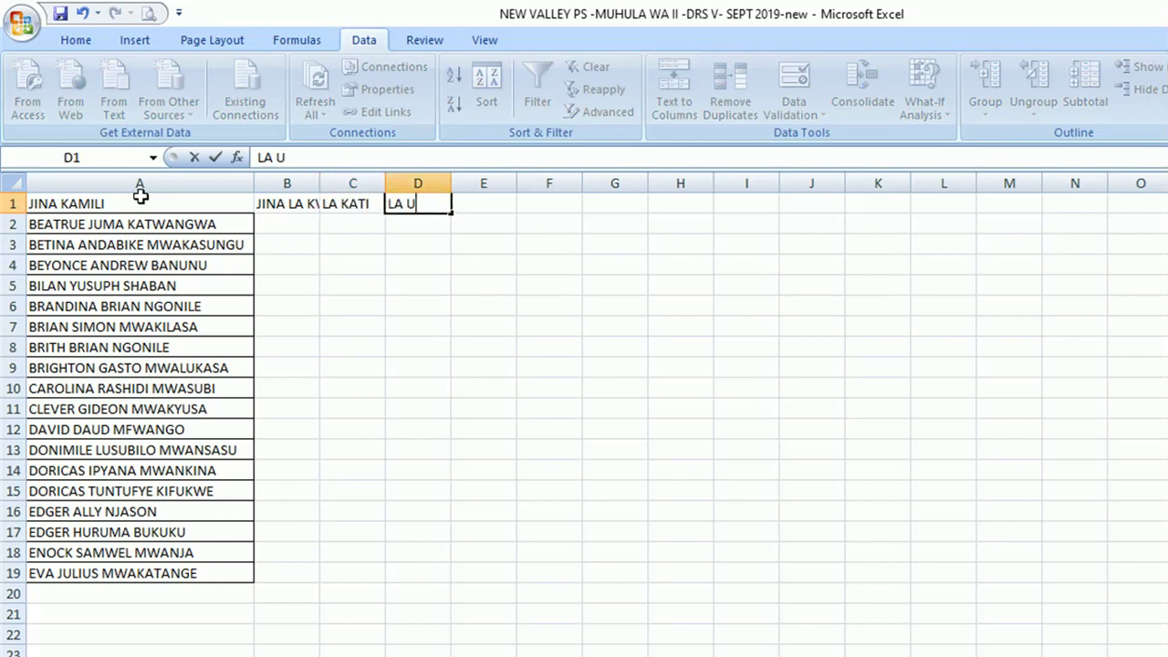
pyautogui.press('Return')
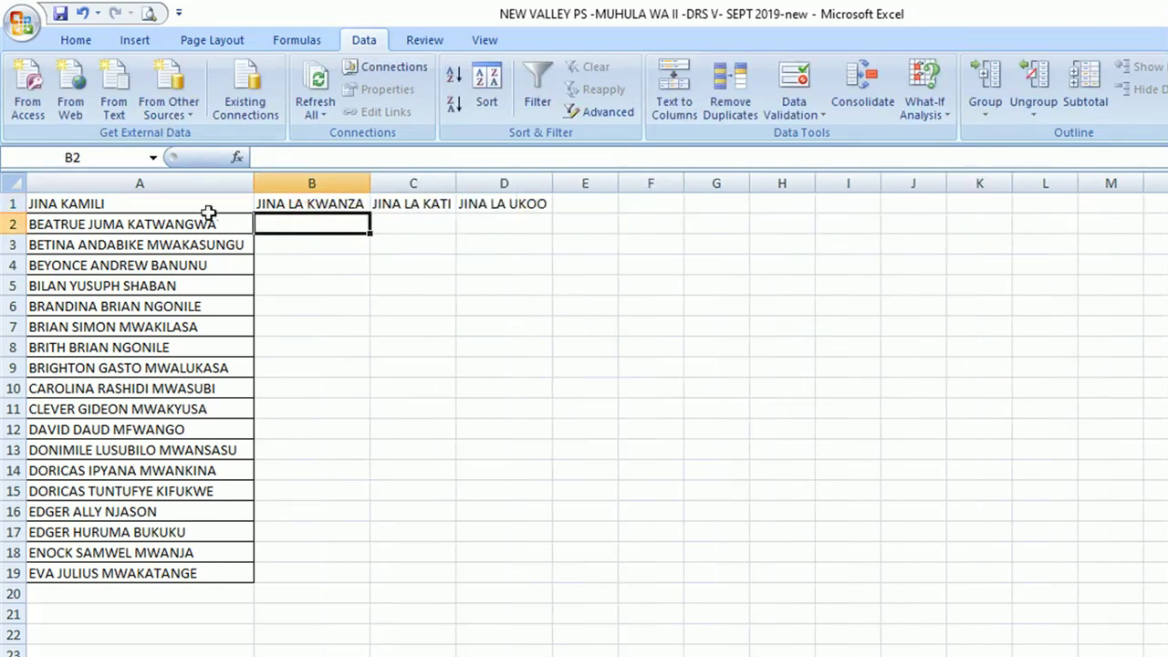
pyautogui.click(150, 230)
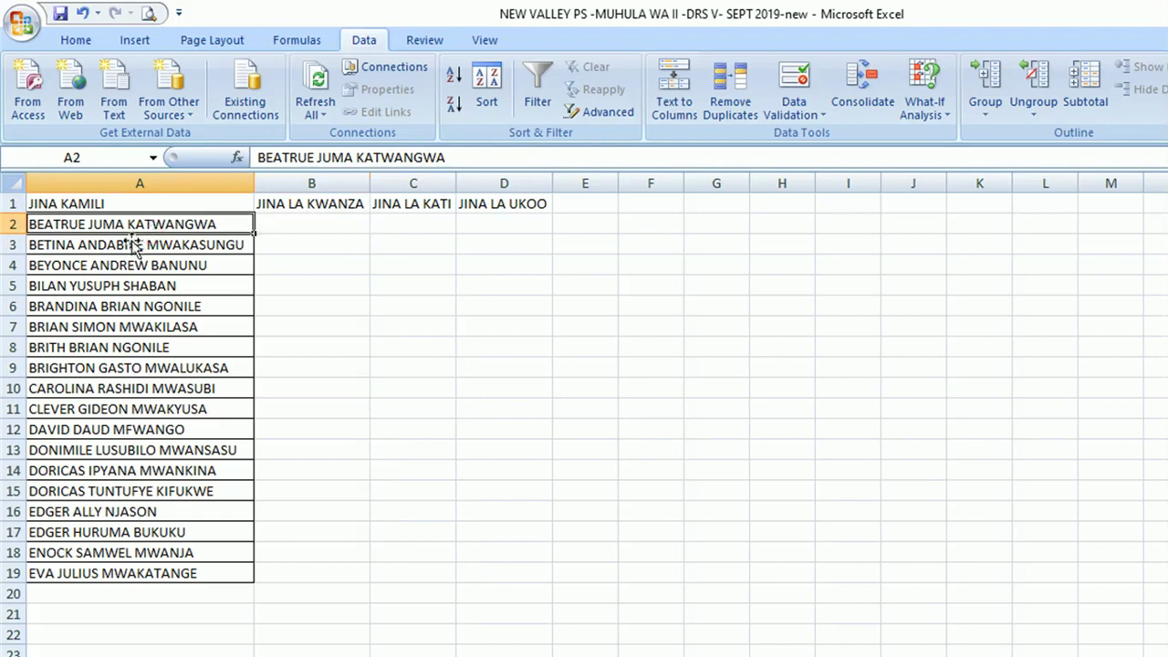
# Select the full names in column A and start Text to Columns with Delimited splitting.
pyautogui.click(346, 221)
pyautogui.click(405, 222)
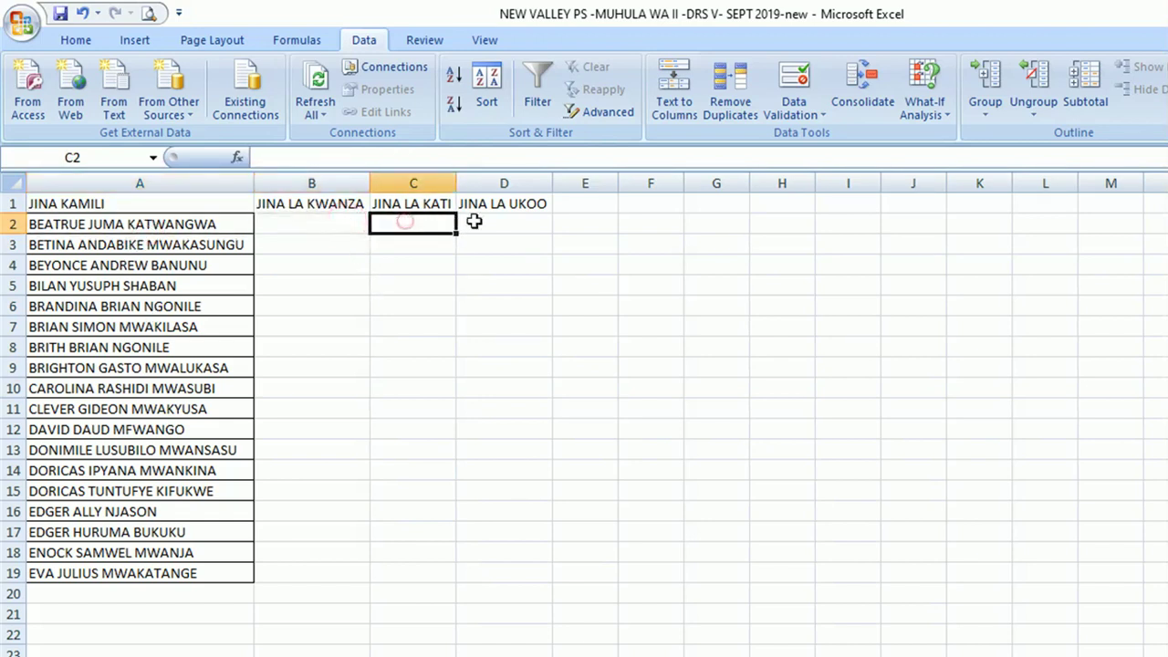
pyautogui.click(482, 222)
pyautogui.moveTo(163, 221); pyautogui.dragTo(161, 571)
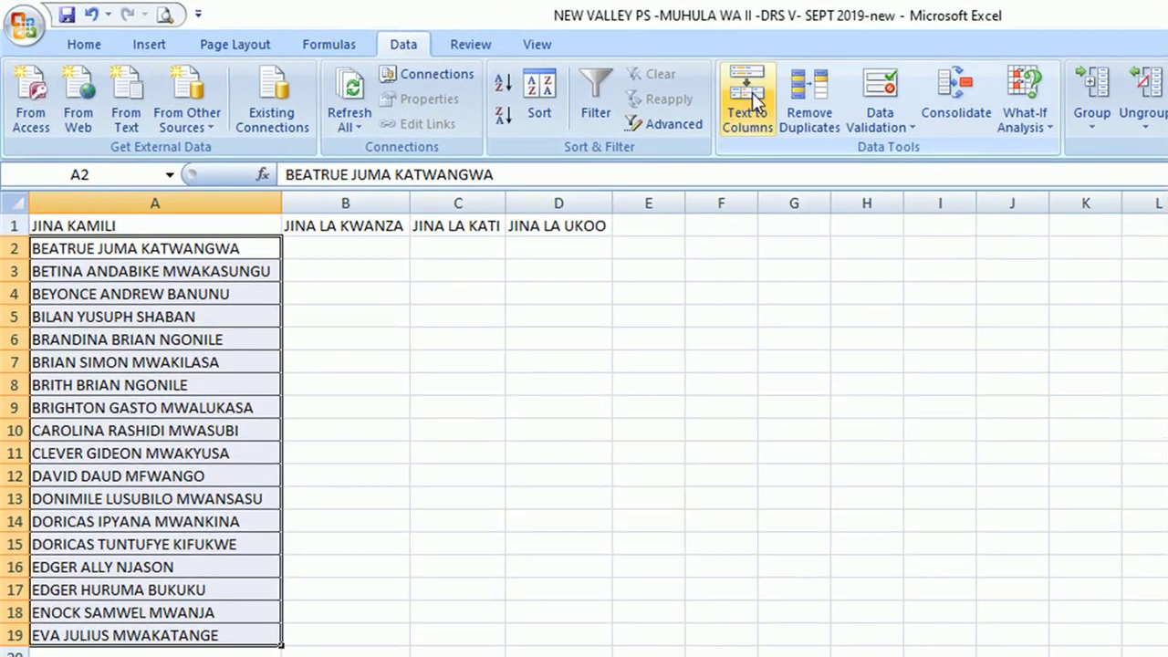
pyautogui.click(748, 114)
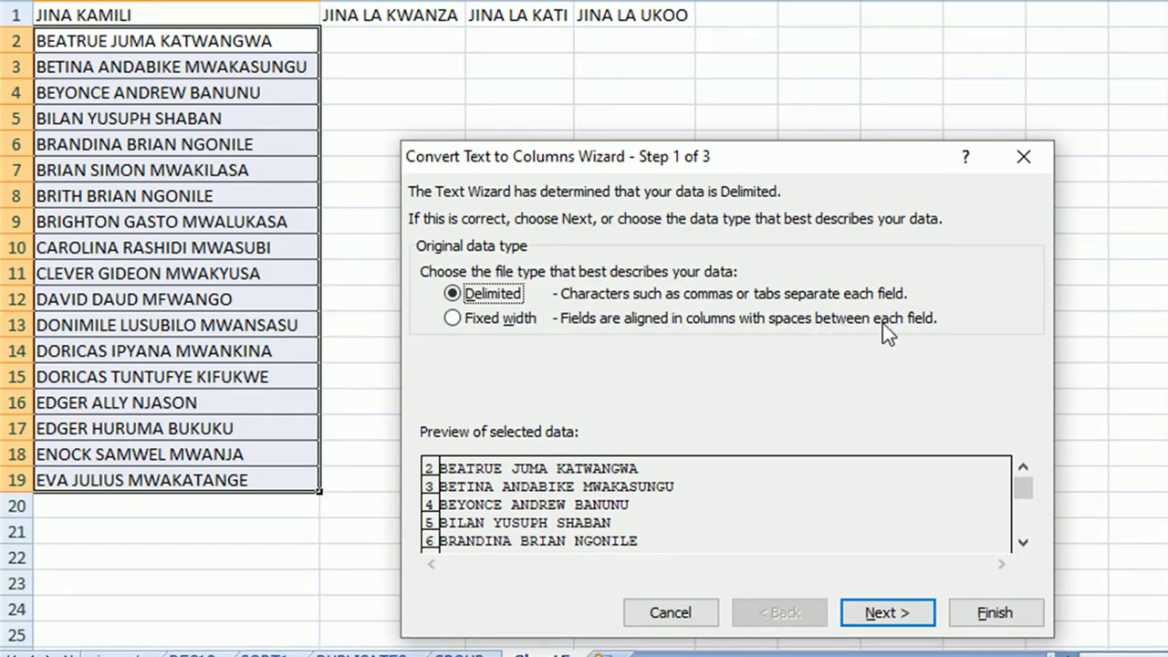
pyautogui.click(450, 318)
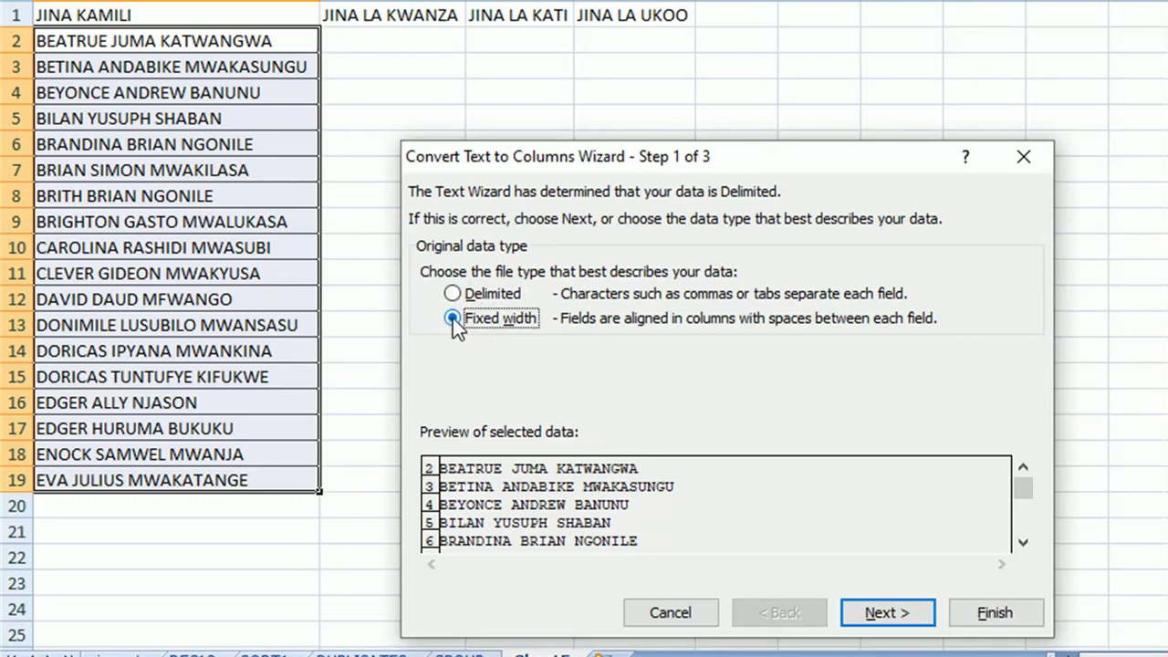
pyautogui.click(889, 614)
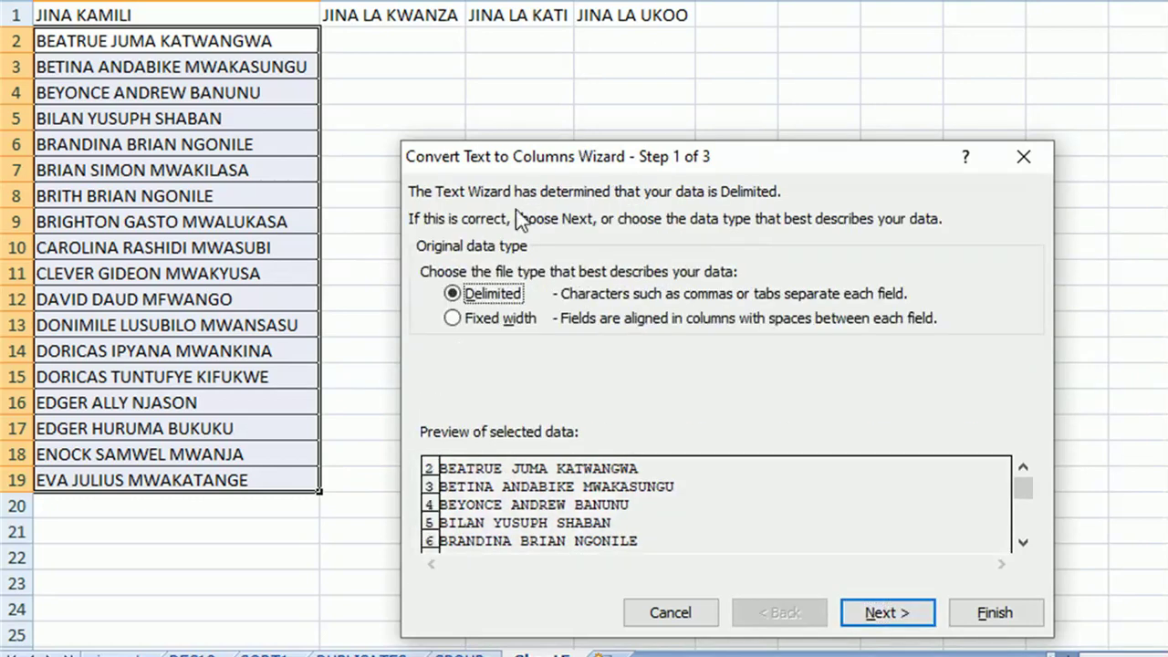
pyautogui.click(862, 612)
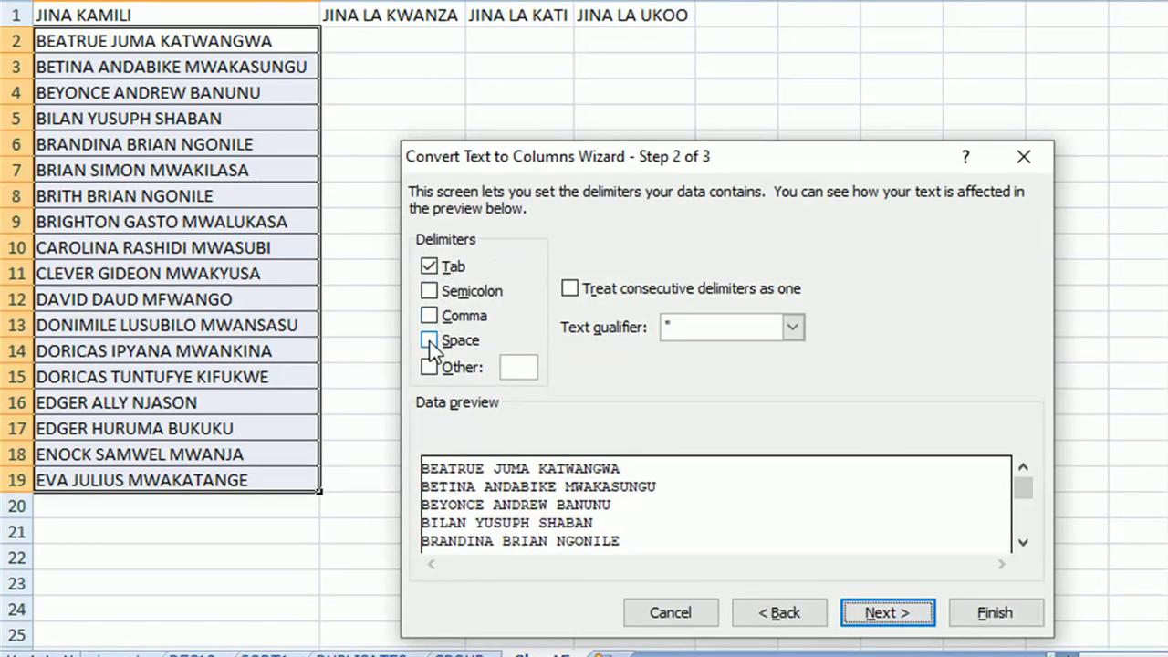
# Split the names at spaces into destination columns B to D starting at B2.
pyautogui.click(430, 345)
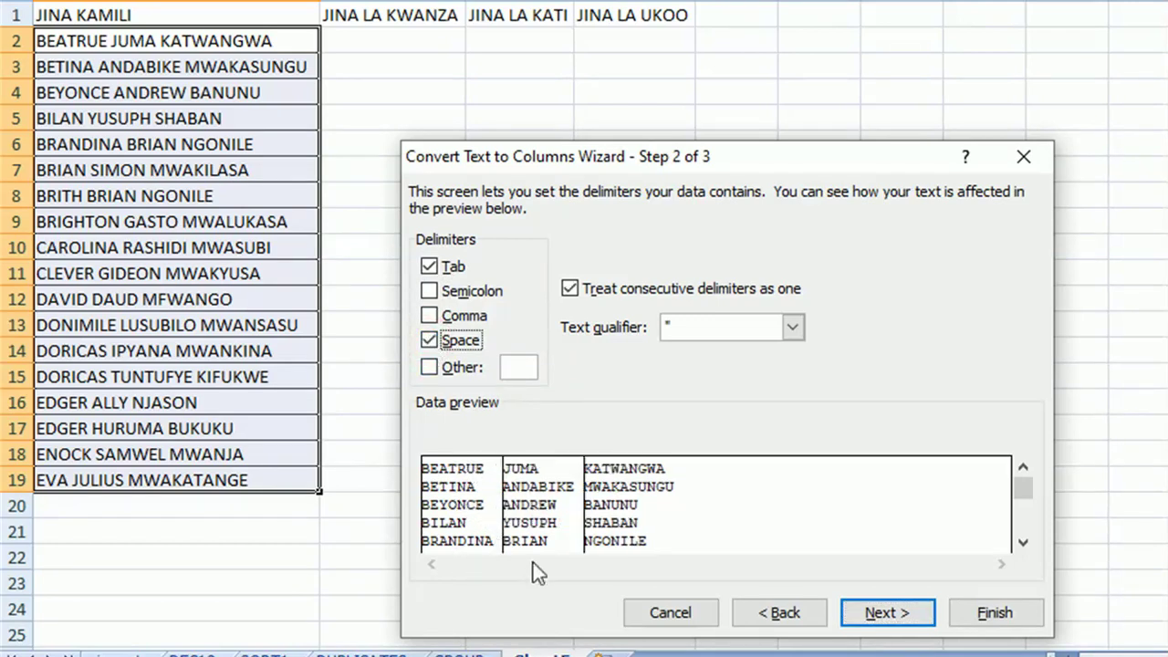
pyautogui.click(883, 617)
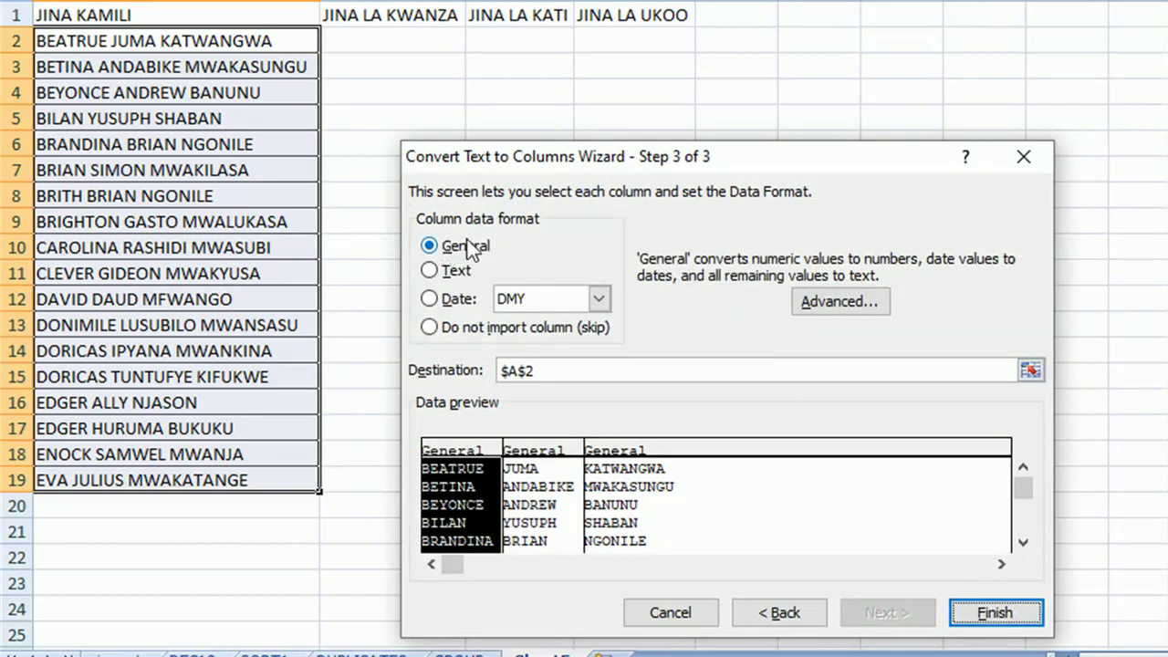
pyautogui.click(1030, 369)
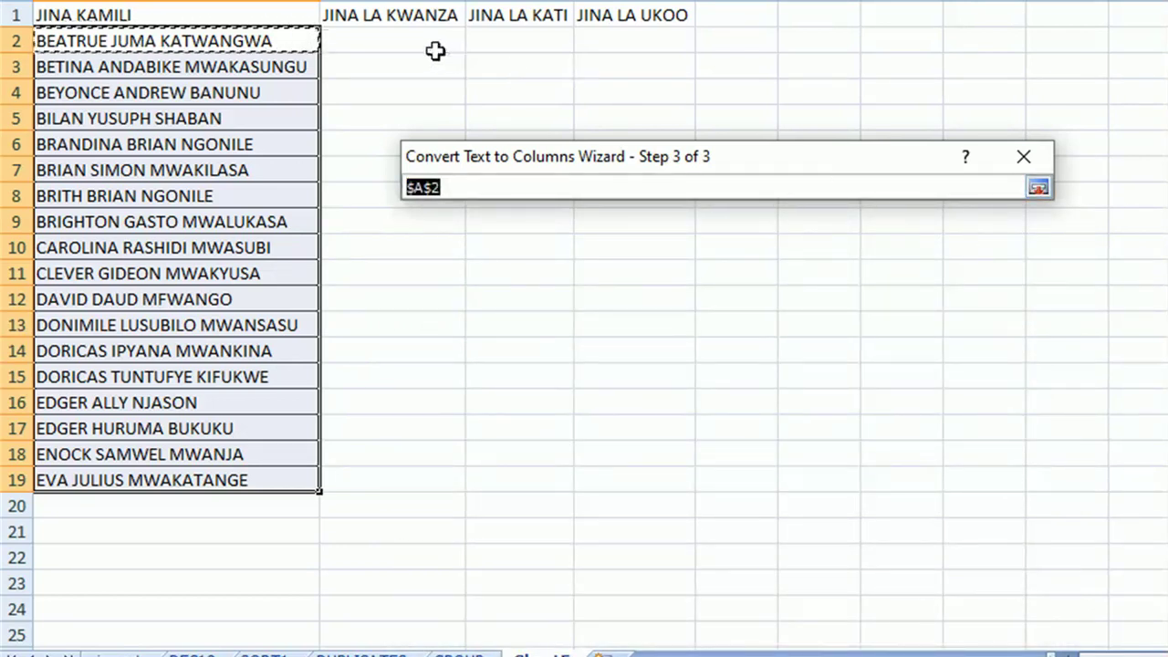
pyautogui.moveTo(386, 44); pyautogui.dragTo(632, 473)
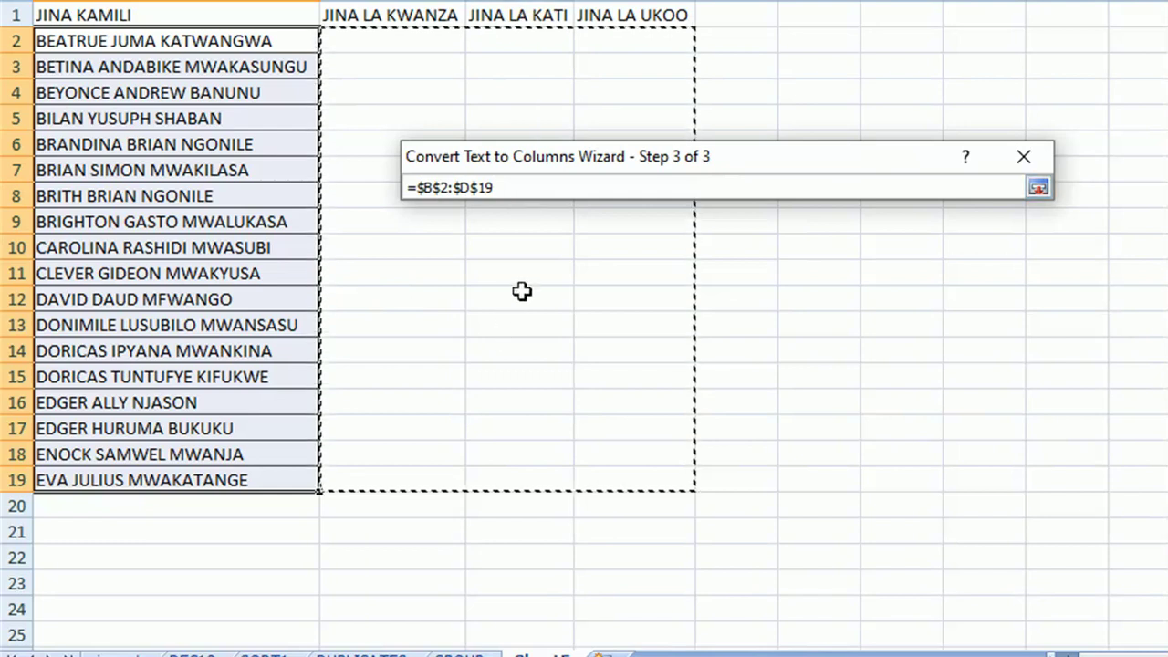
pyautogui.click(1037, 186)
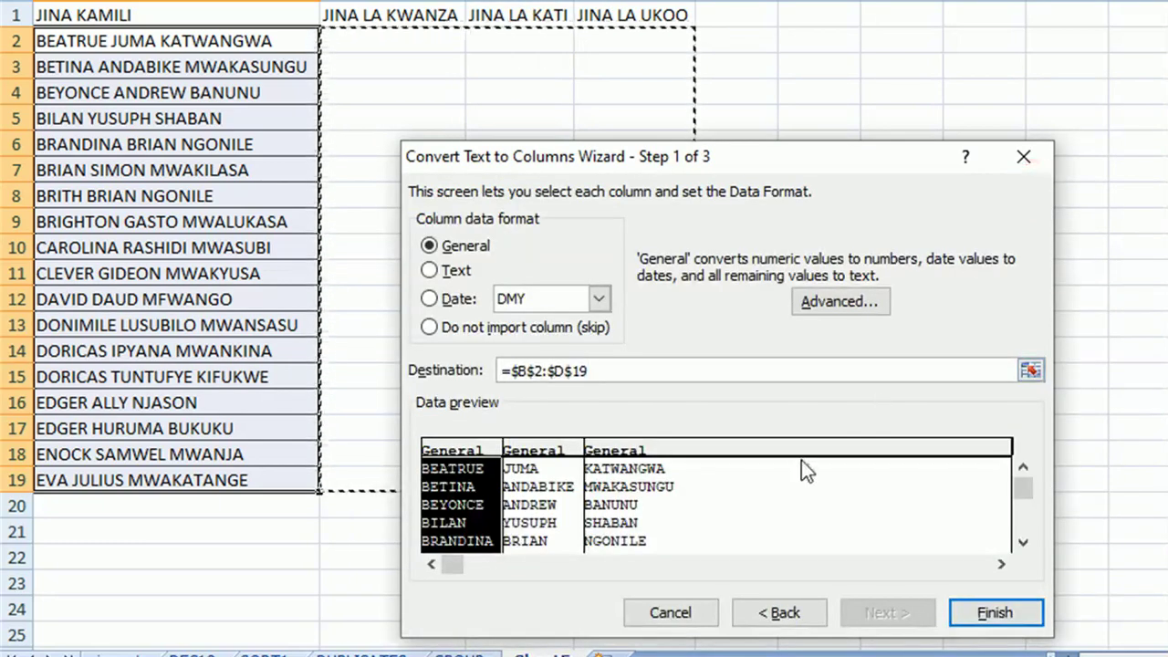
pyautogui.click(993, 617)
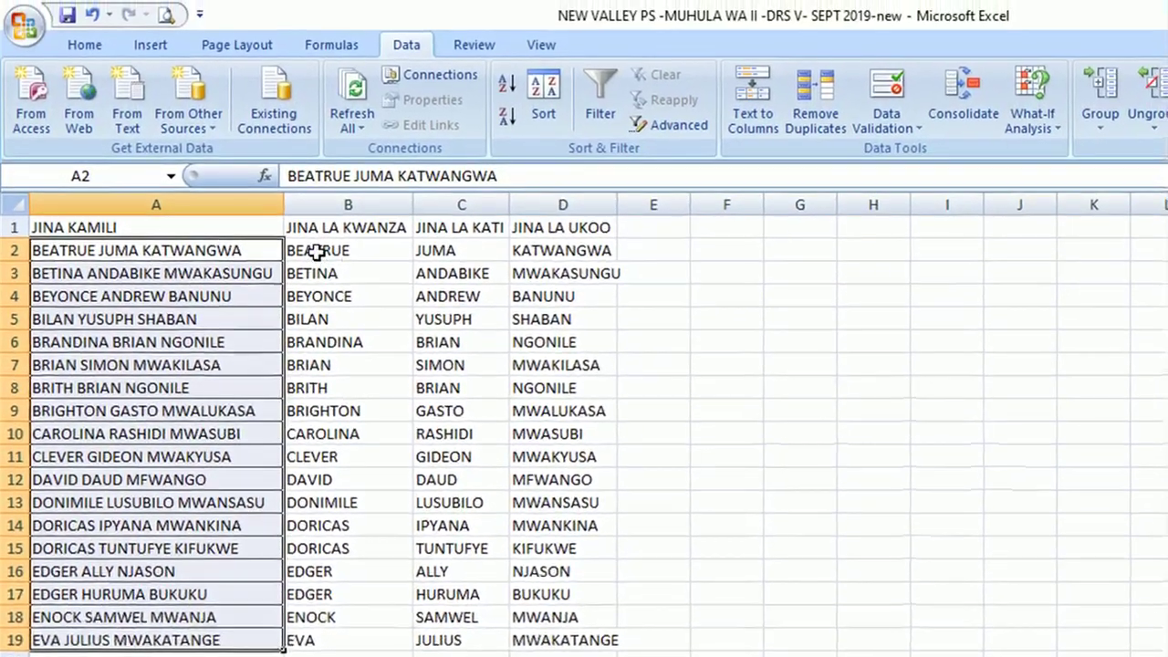
# Select the split names, autofit column D, and check rows 2–4 against the full names.
pyautogui.moveTo(363, 40); pyautogui.dragTo(647, 451)
pyautogui.moveTo(574, 611); pyautogui.dragTo(575, 641)
pyautogui.click(85, 44)
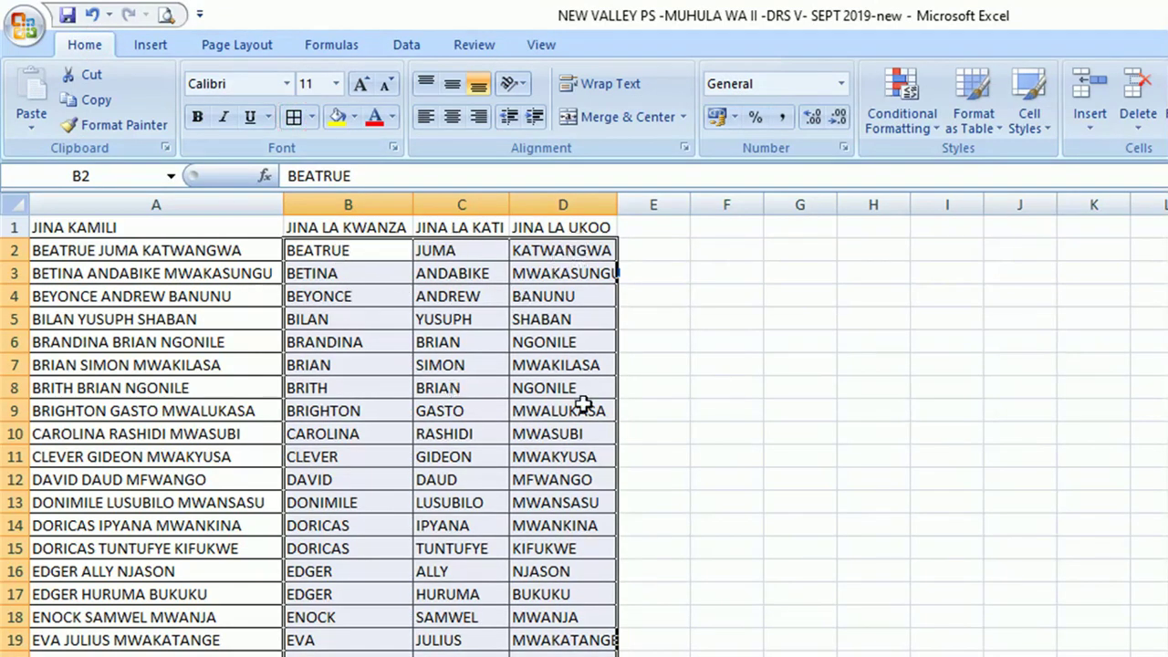
pyautogui.doubleClick(618, 202)
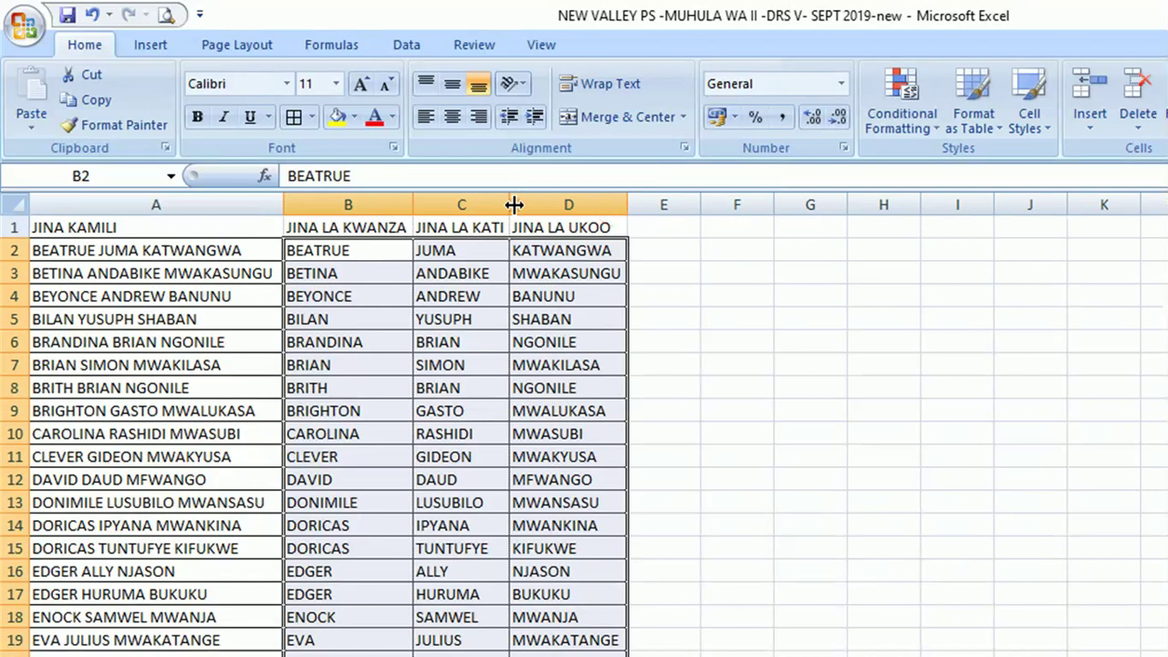
pyautogui.click(412, 205)
pyautogui.click(105, 251)
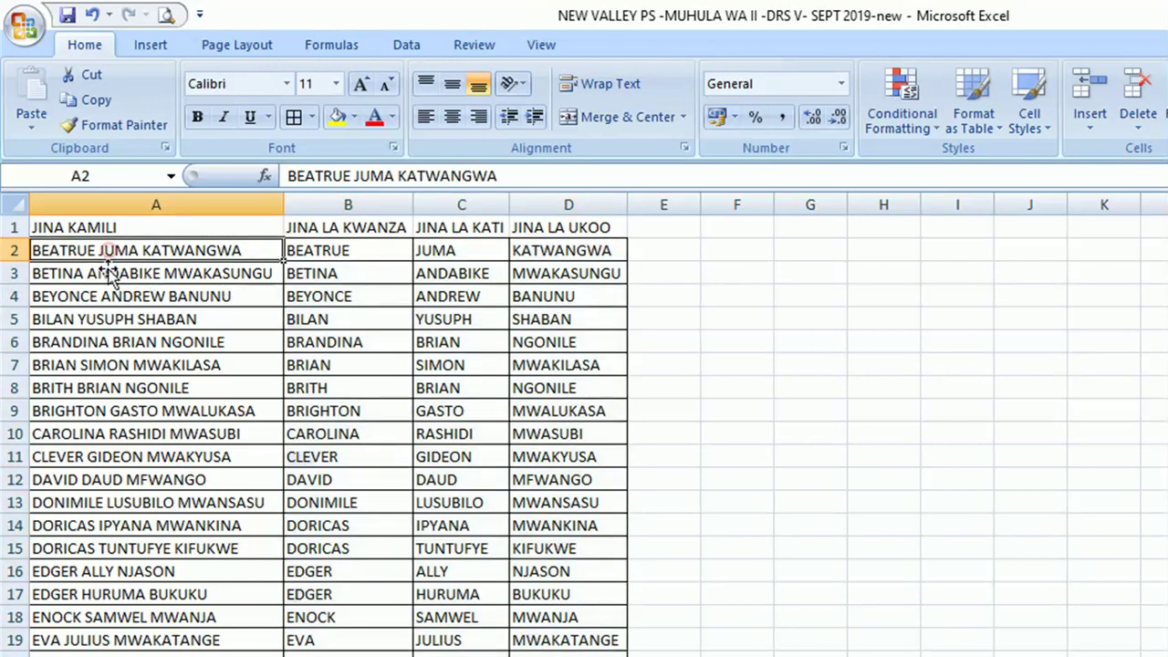
pyautogui.click(104, 272)
pyautogui.click(108, 295)
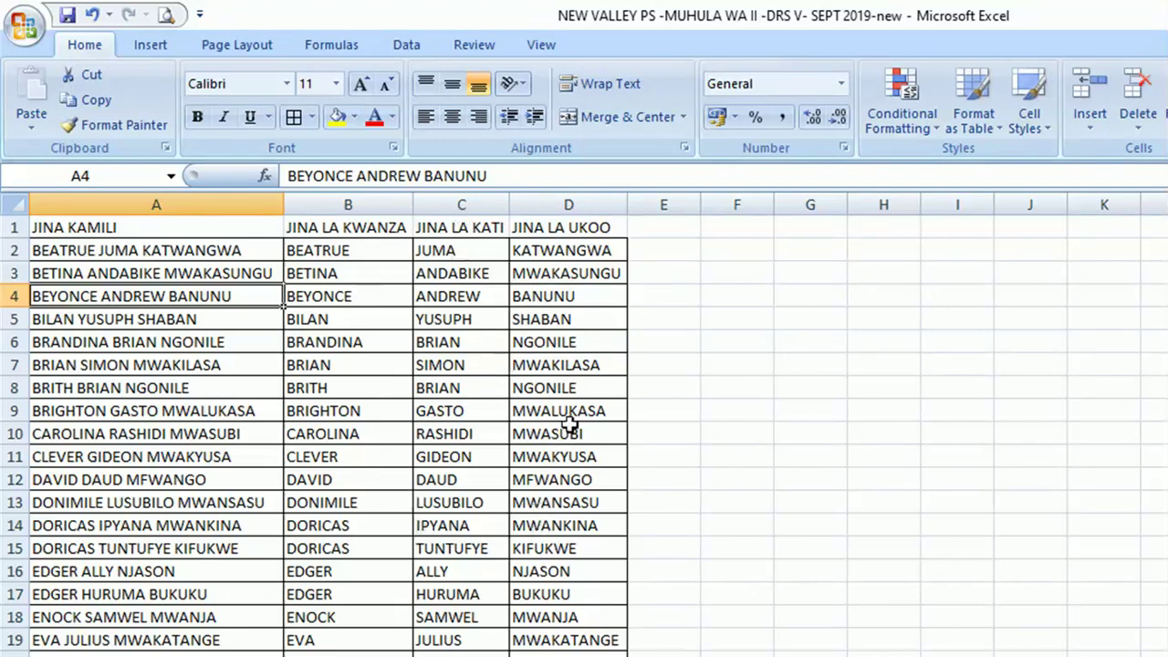
pyautogui.click(406, 45)
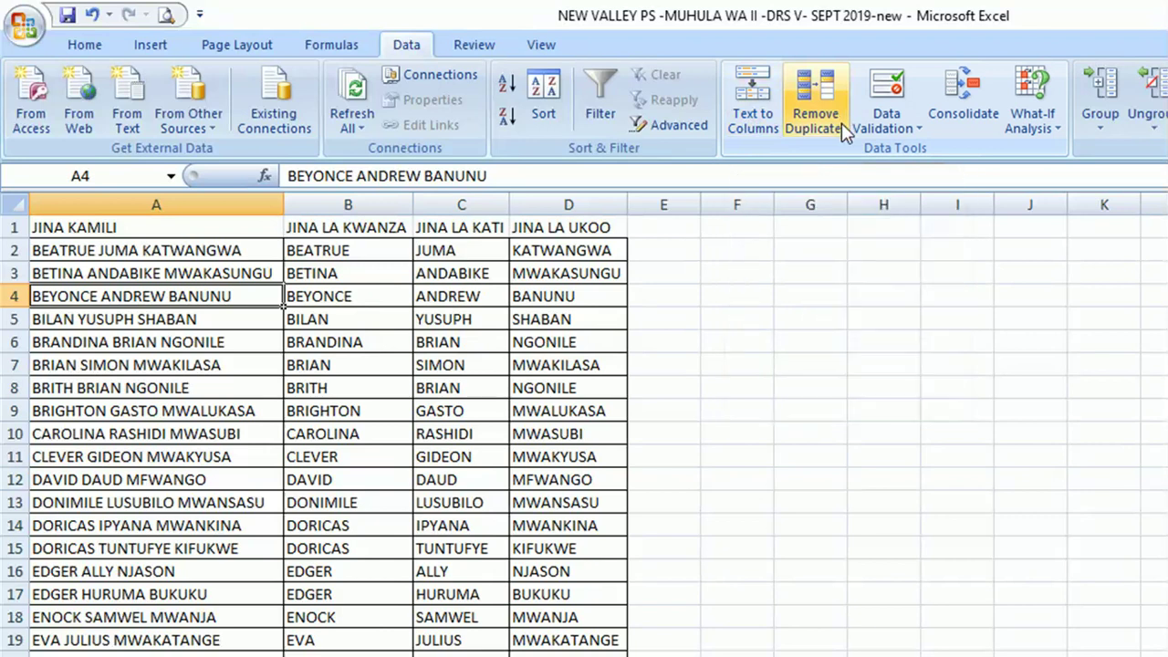
pyautogui.click(811, 126)
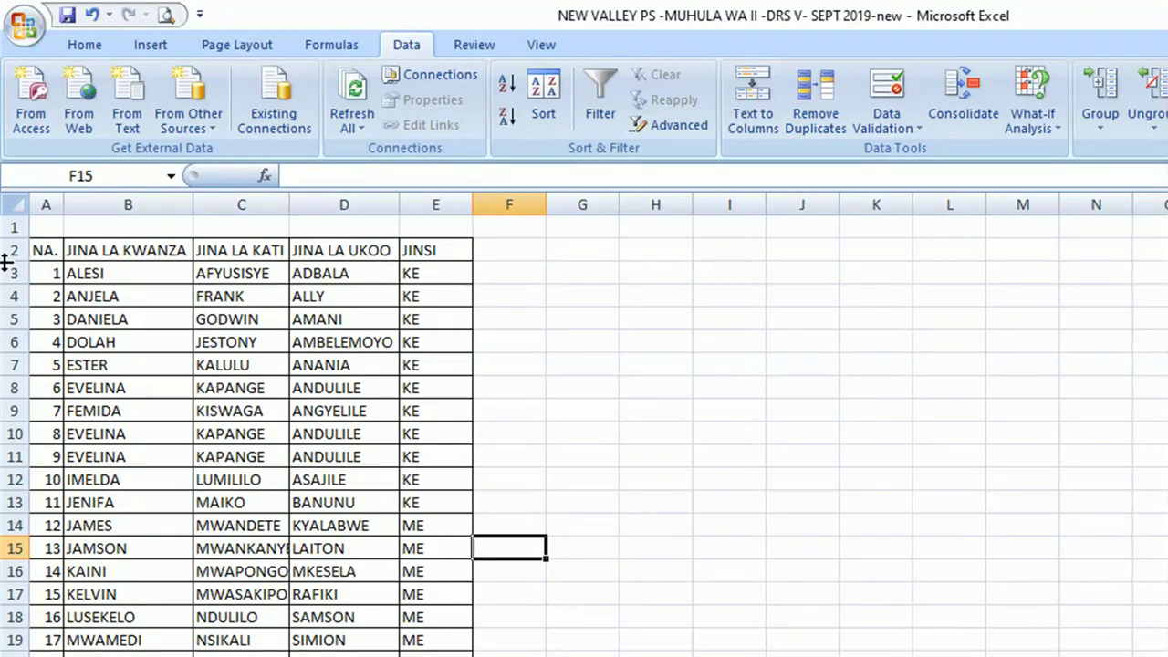
pyautogui.moveTo(5, 273); pyautogui.dragTo(11, 650)
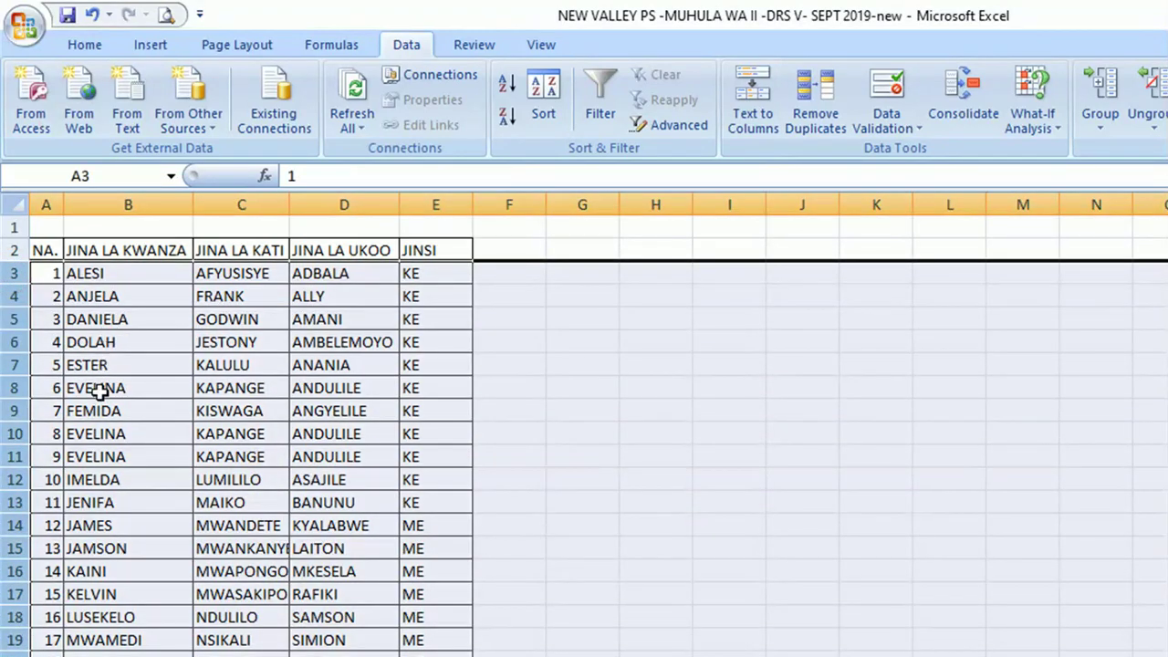
pyautogui.click(99, 390)
pyautogui.click(97, 434)
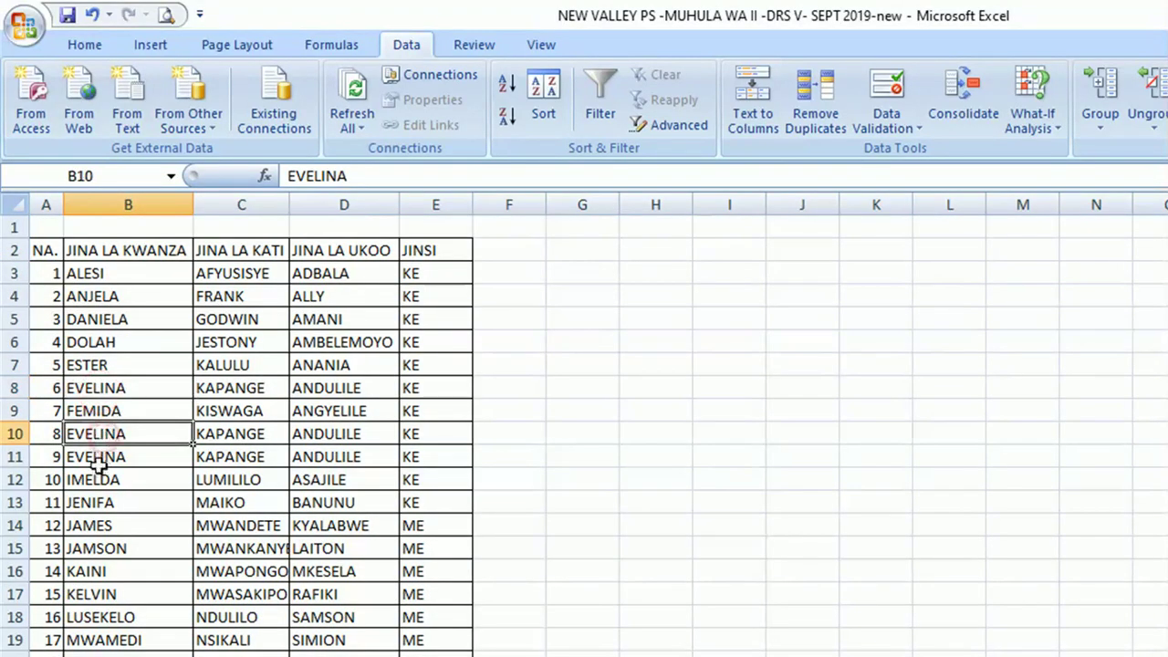
pyautogui.click(97, 459)
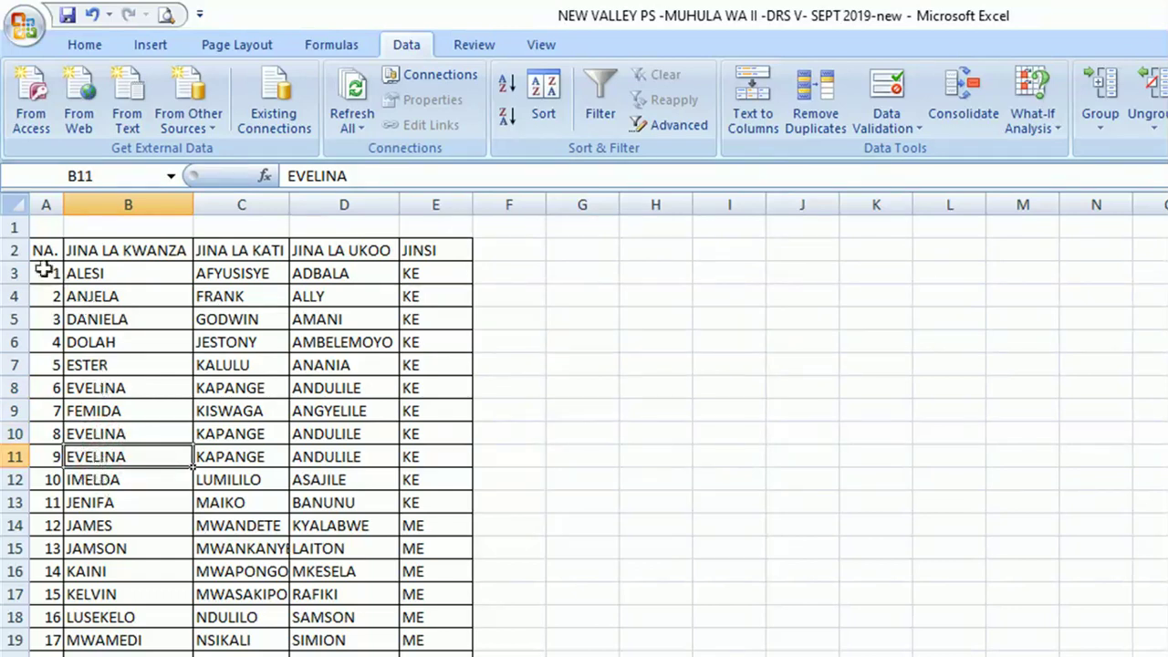
# Select the student records A3:E21 and bring up Remove Duplicates.
pyautogui.moveTo(14, 272); pyautogui.dragTo(13, 650)
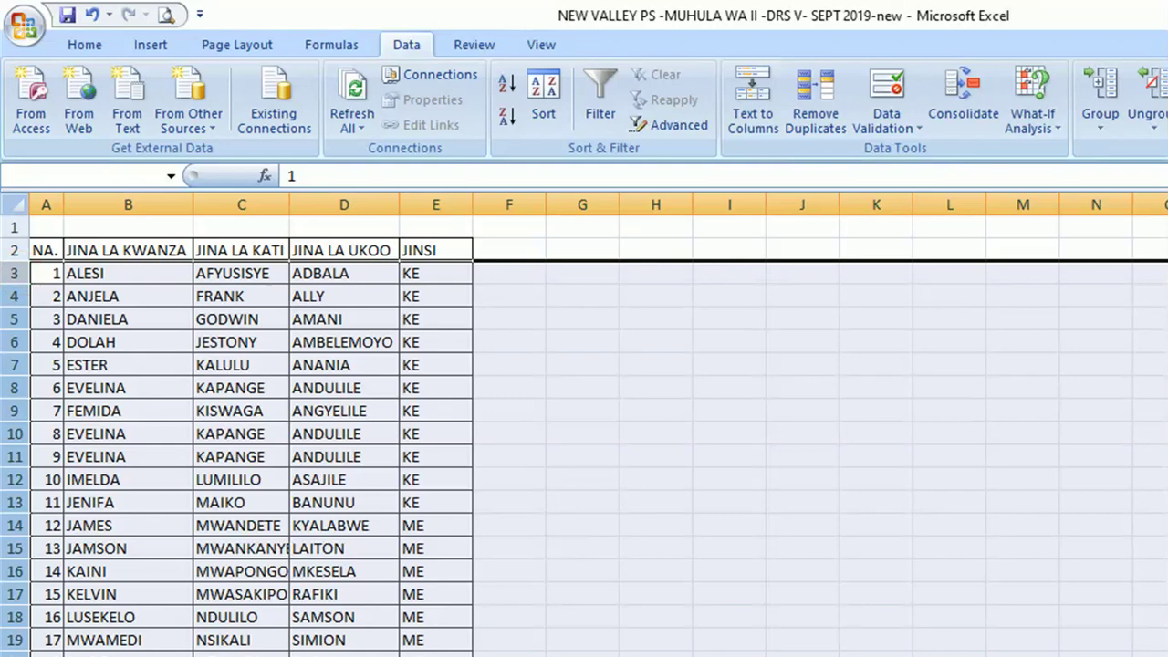
pyautogui.click(630, 529)
pyautogui.moveTo(43, 270); pyautogui.dragTo(456, 656)
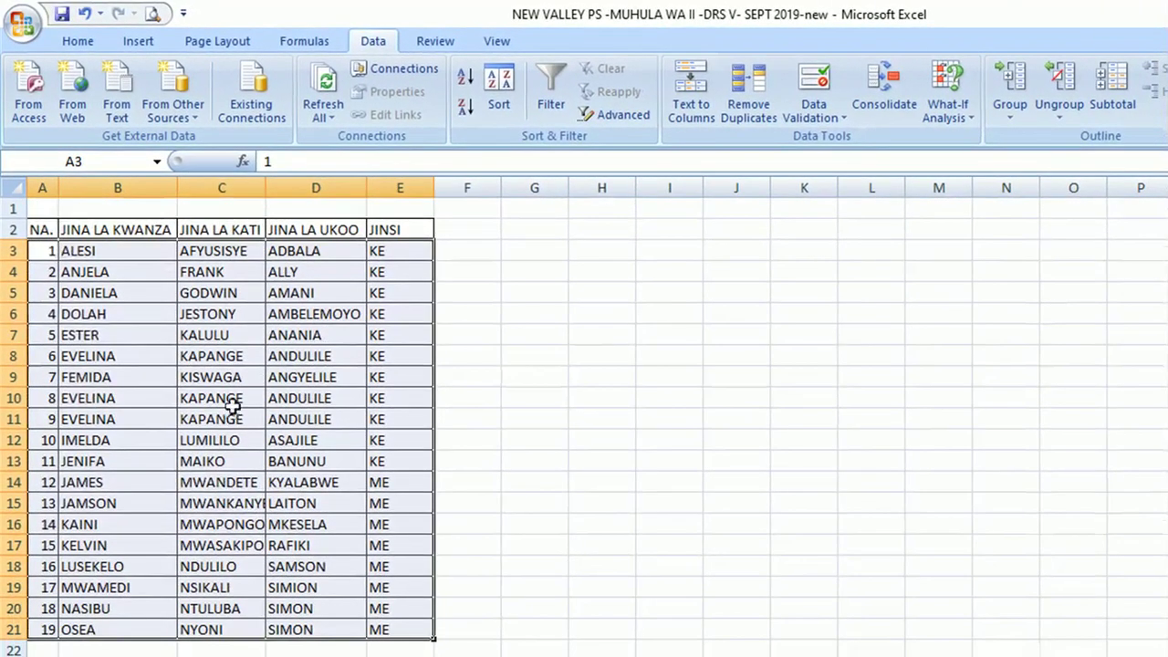
pyautogui.click(755, 107)
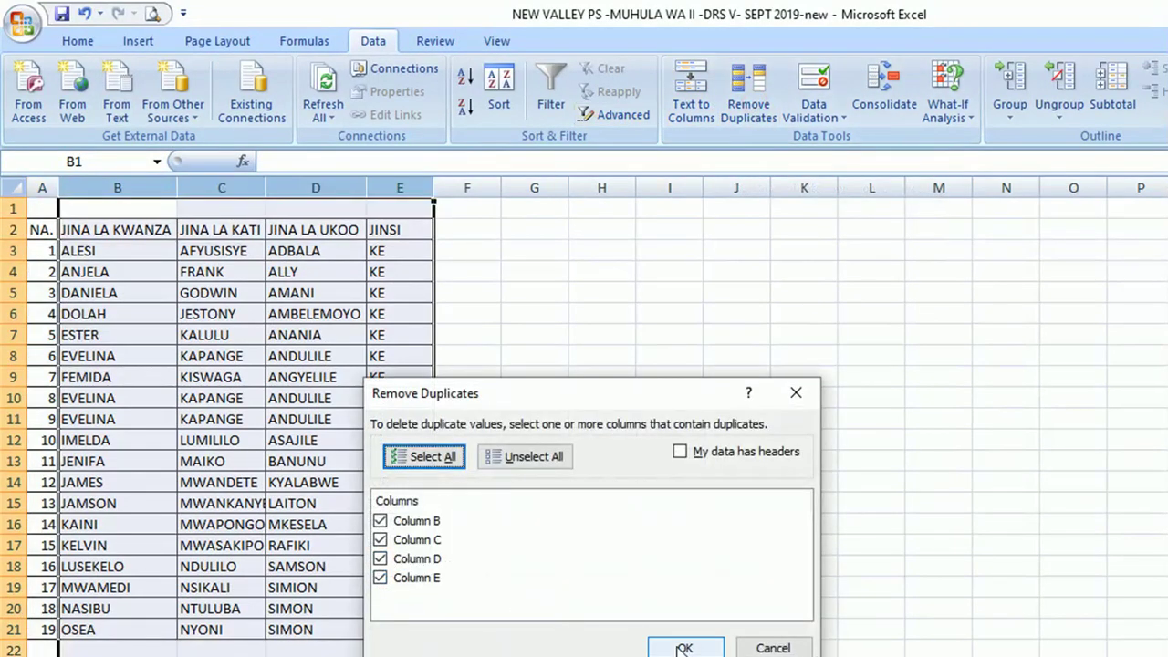
# Remove duplicates across all columns, leaving a single EVELINA row among 17 students.
pyautogui.click(684, 646)
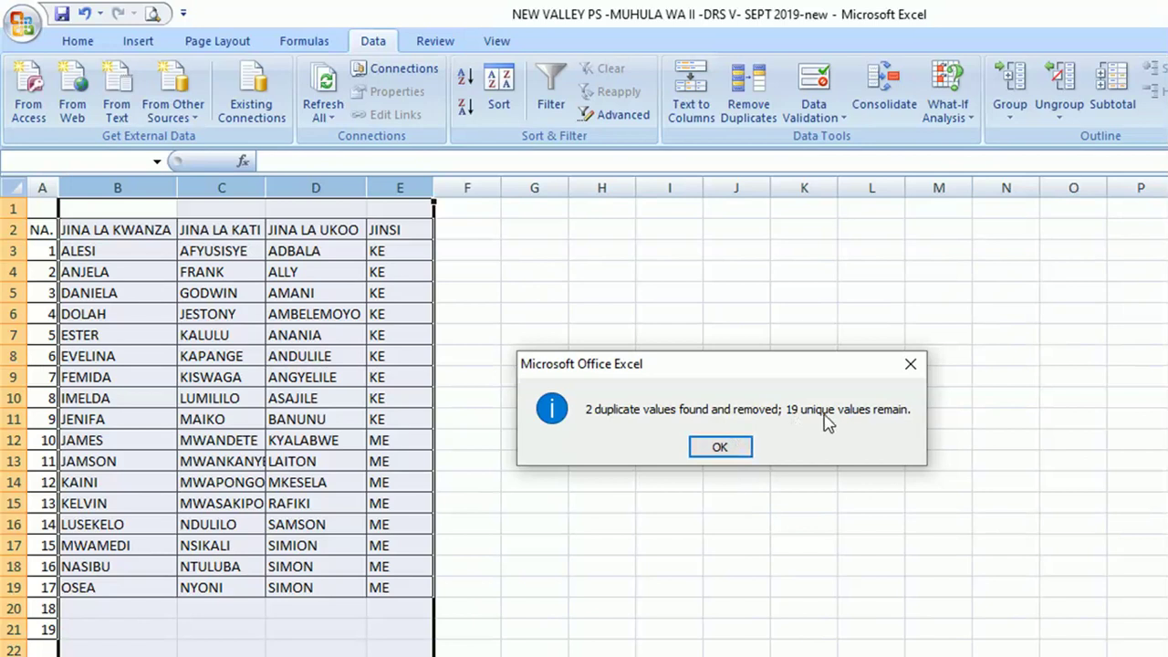
pyautogui.press('Return')
pyautogui.click(42, 251)
pyautogui.moveTo(95, 253); pyautogui.dragTo(399, 591)
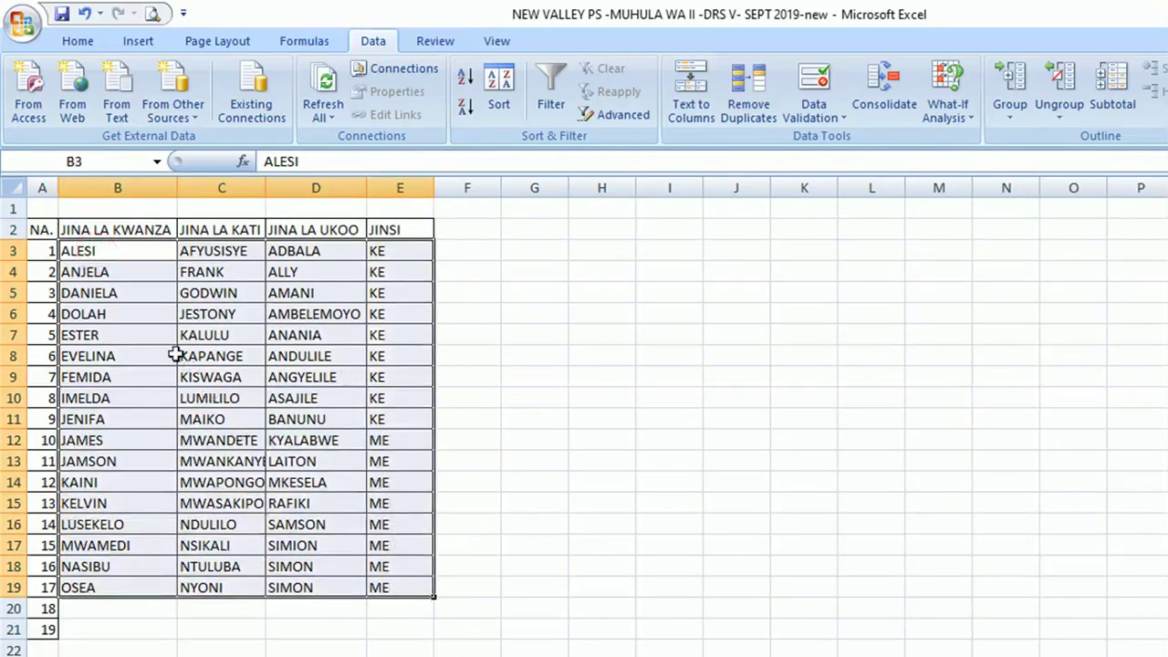
pyautogui.click(90, 363)
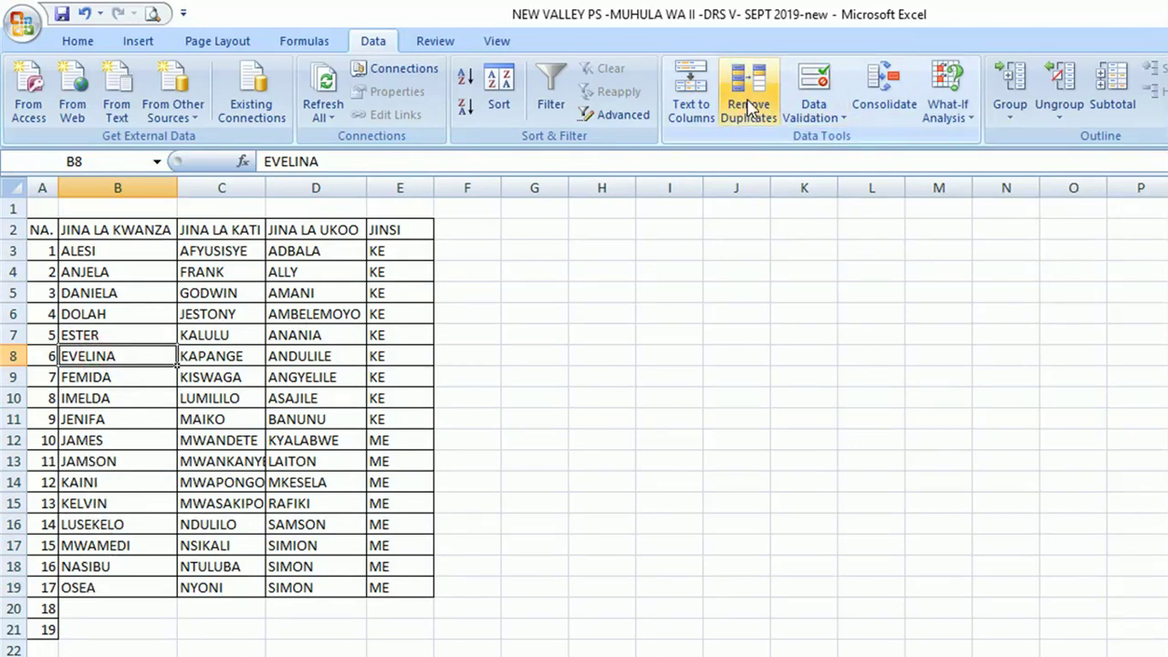
pyautogui.click(497, 424)
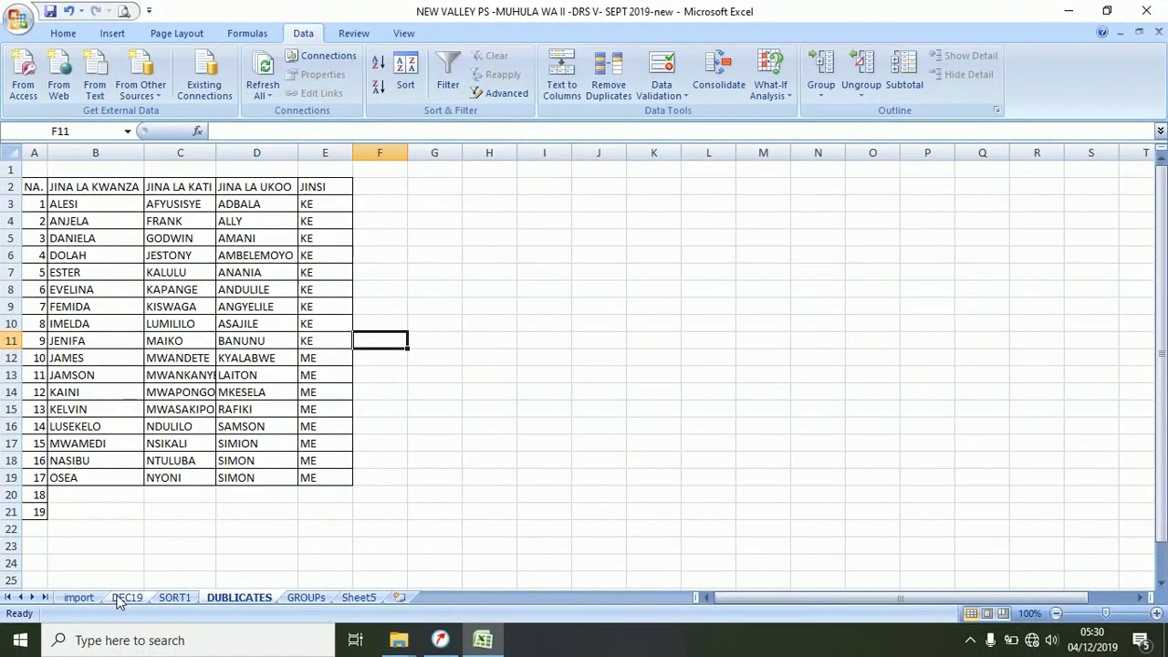
pyautogui.click(127, 598)
# On SORT1, validate the subject marks F2:L28 as whole numbers between 0 and 50.
pyautogui.click(174, 597)
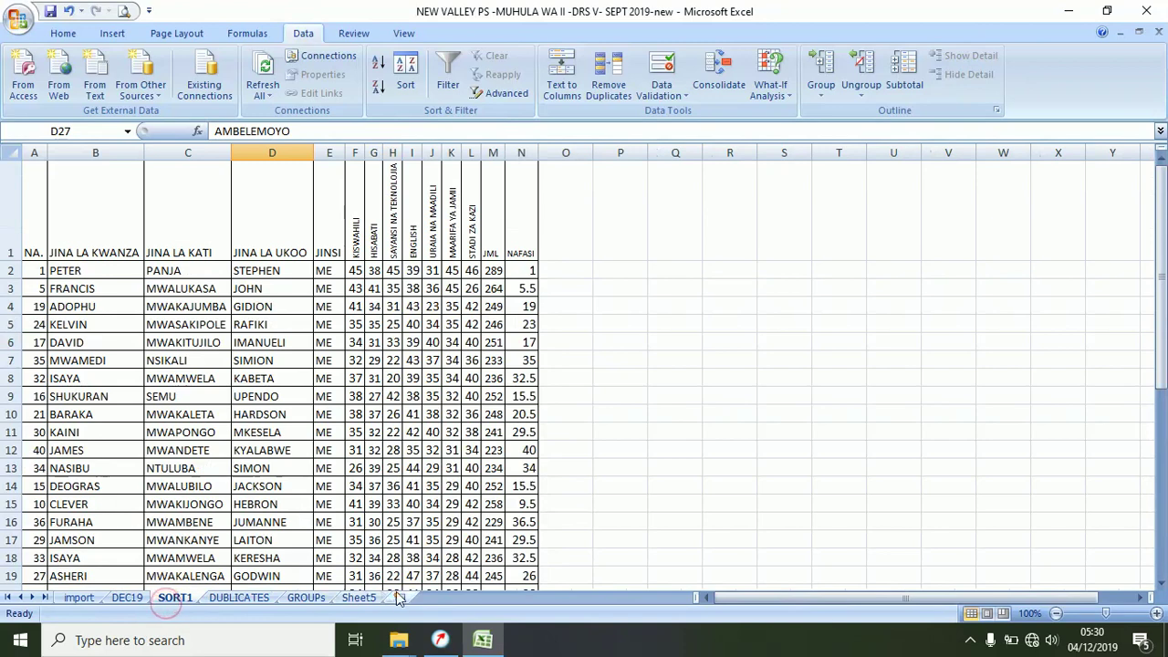
pyautogui.moveTo(362, 272); pyautogui.dragTo(469, 548)
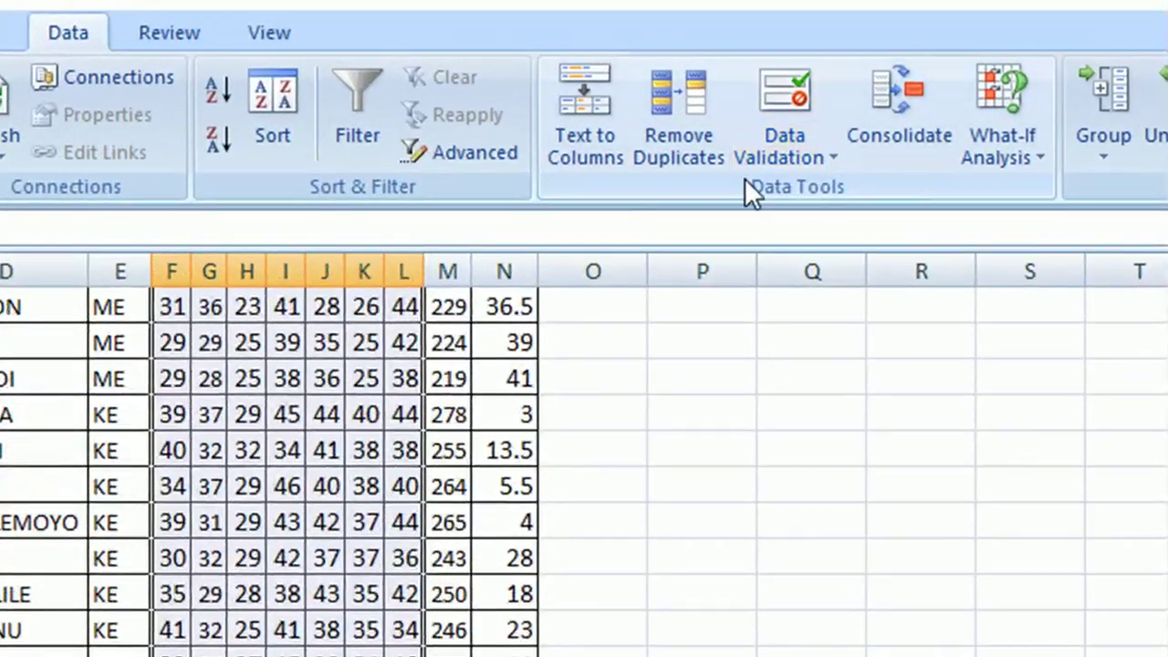
pyautogui.click(830, 157)
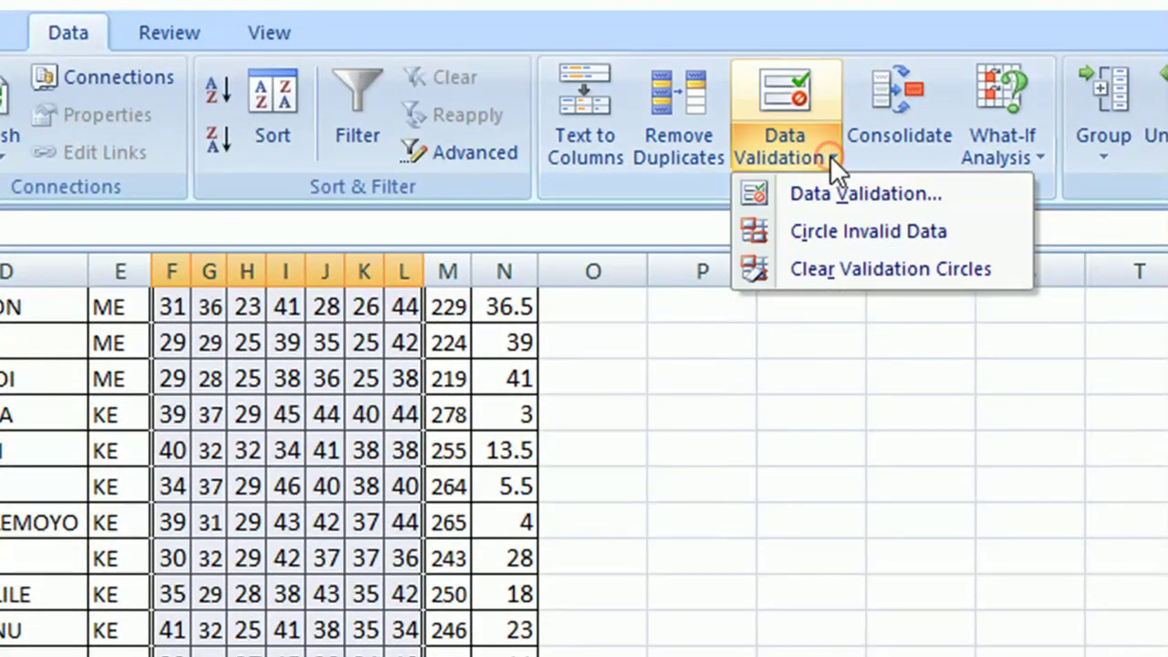
pyautogui.click(831, 188)
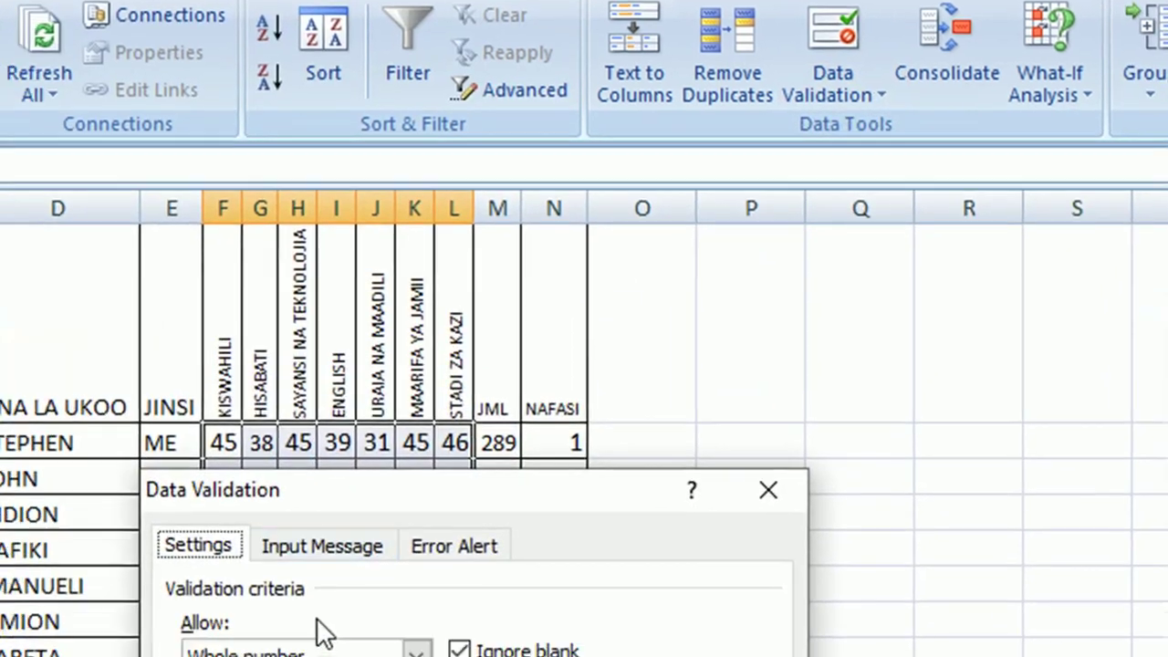
pyautogui.moveTo(215, 506); pyautogui.dragTo(698, 469)
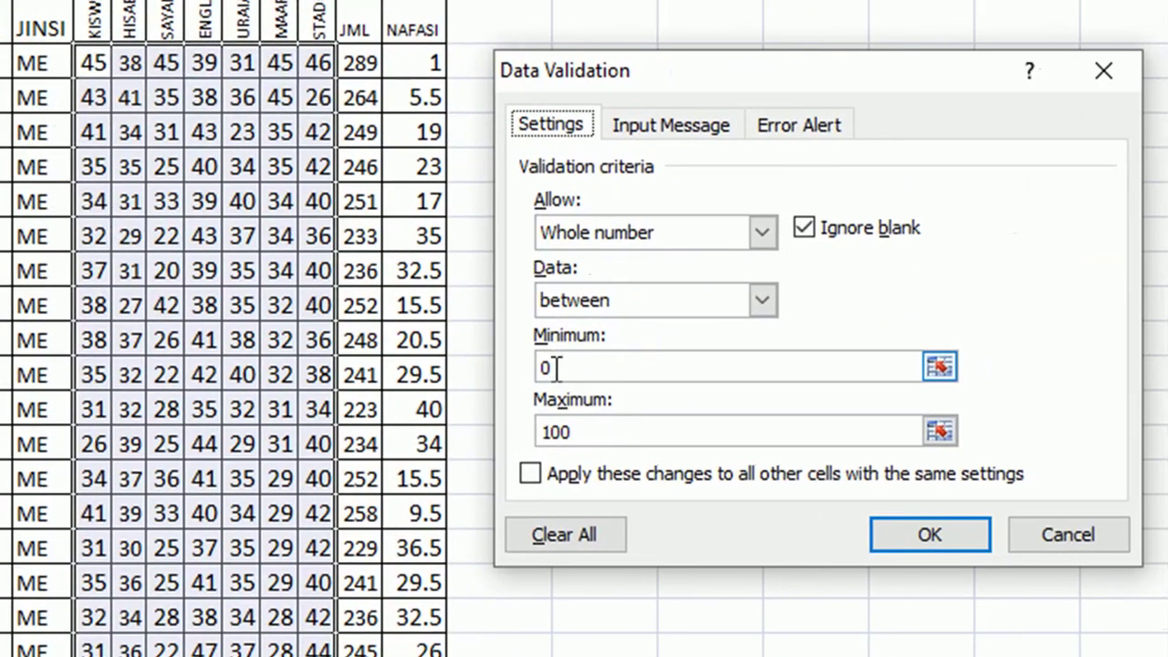
pyautogui.click(581, 434)
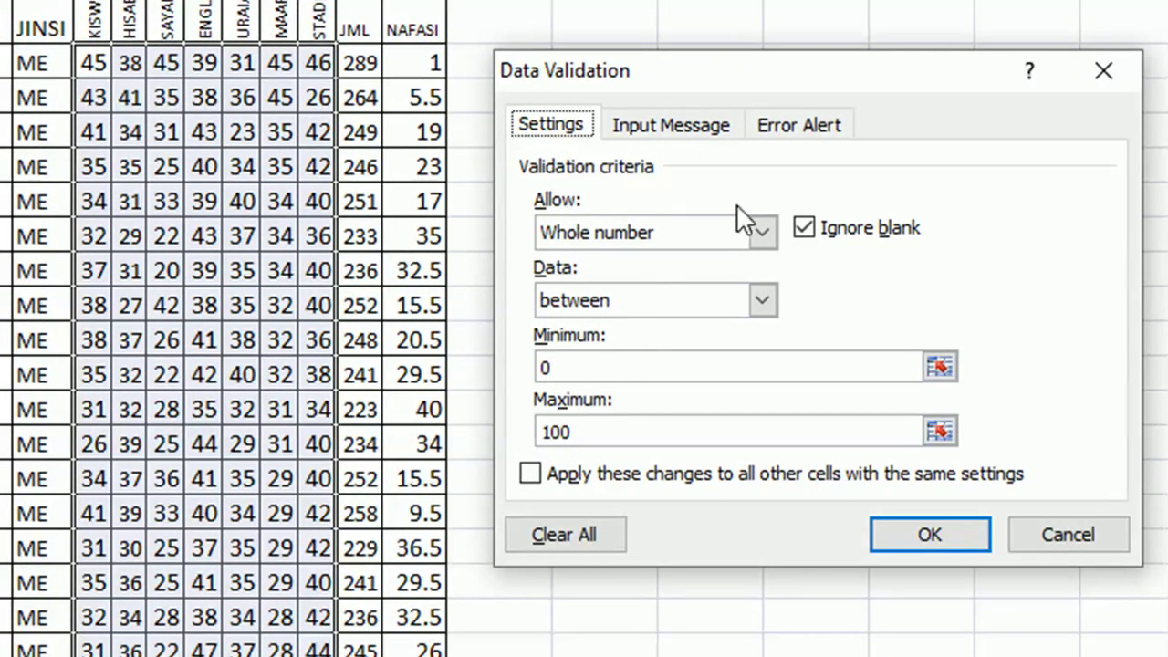
pyautogui.click(761, 231)
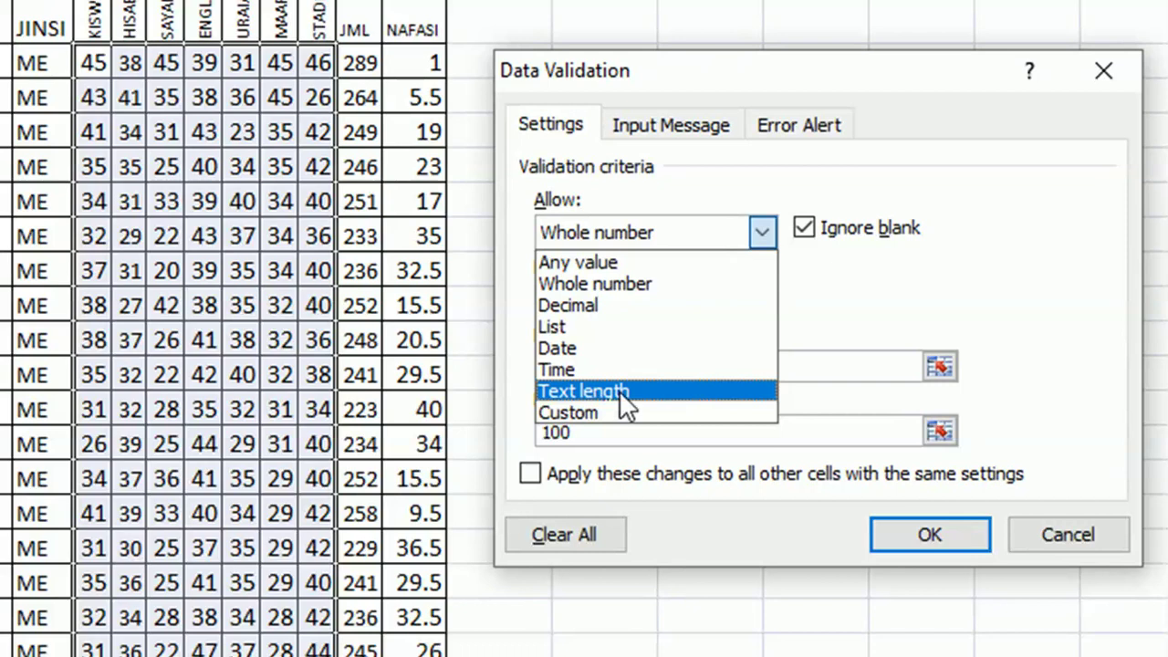
pyautogui.click(810, 157)
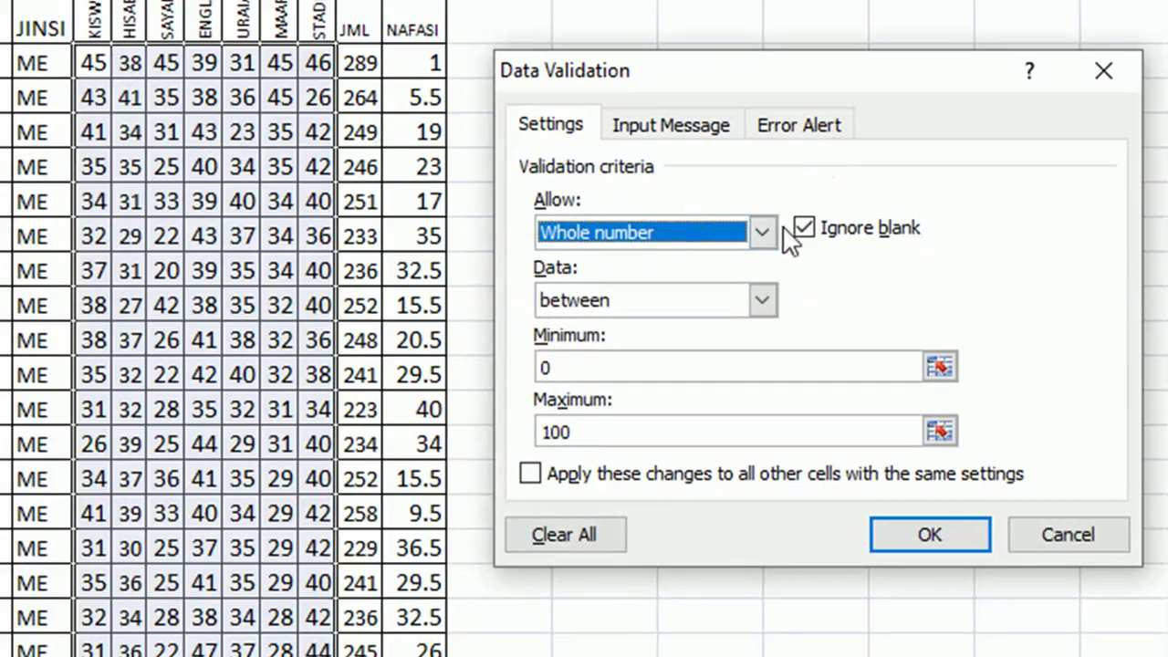
pyautogui.click(575, 368)
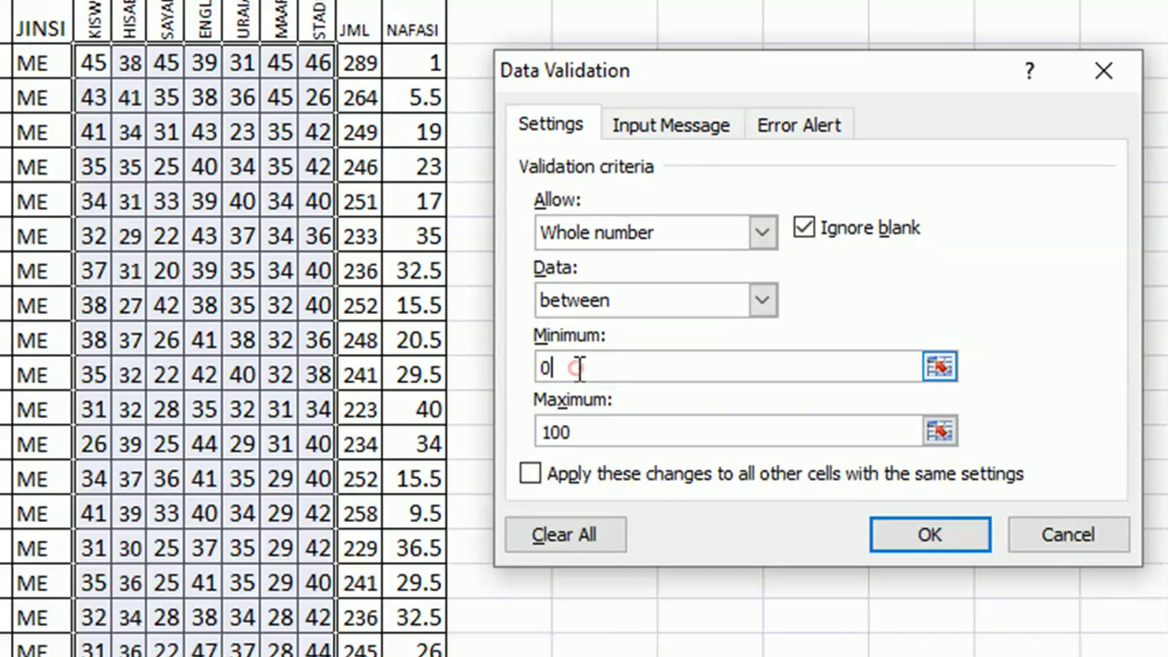
pyautogui.doubleClick(581, 429)
pyautogui.write('50')
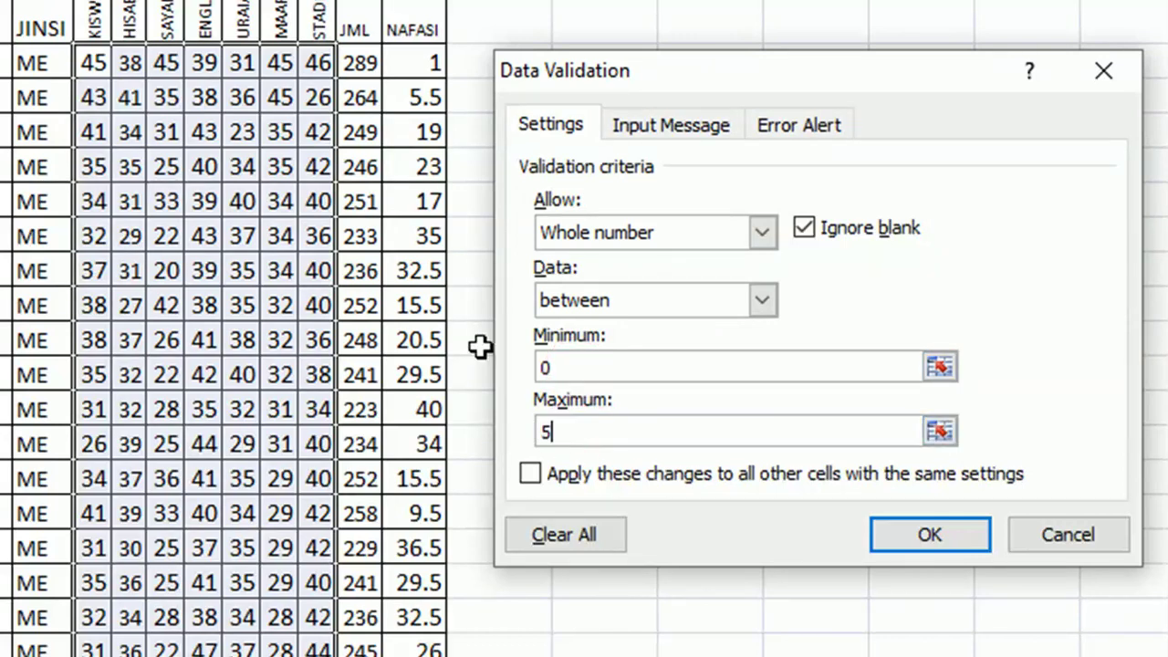
pyautogui.click(932, 534)
pyautogui.click(239, 98)
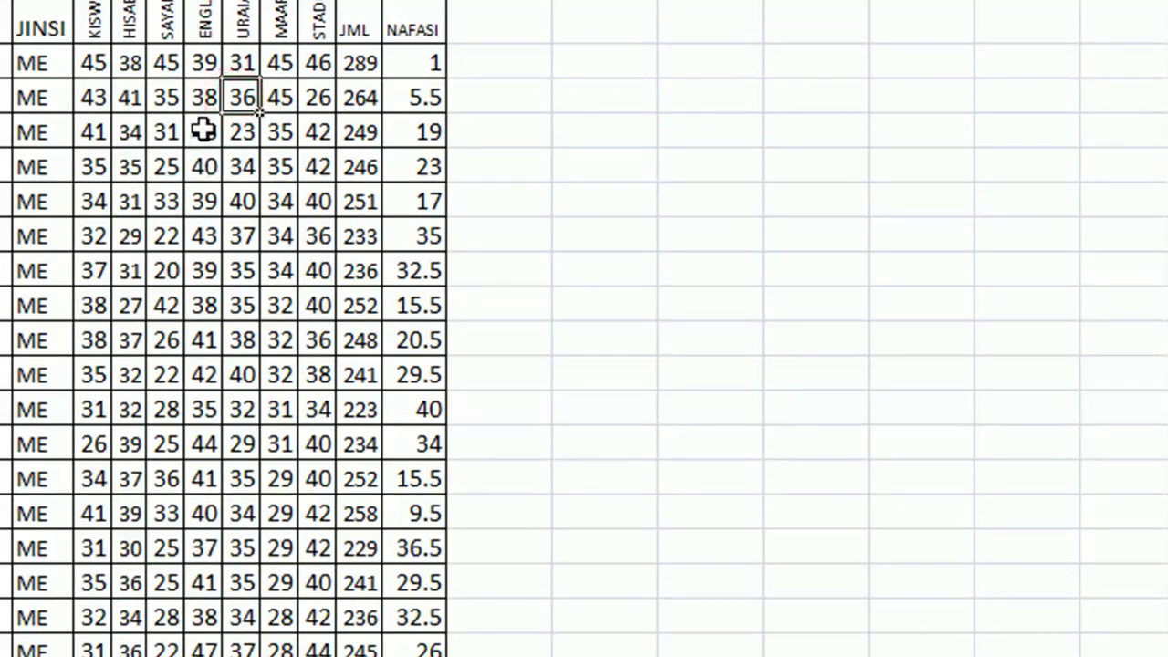
pyautogui.write('70')
pyautogui.press('Return')
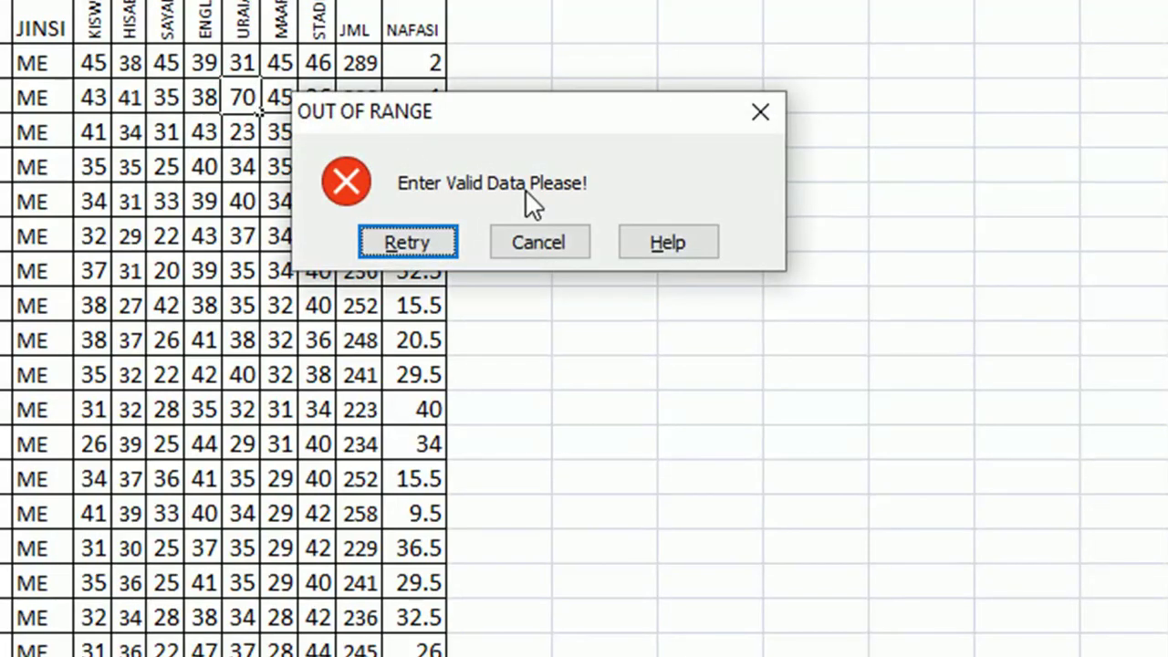
pyautogui.click(528, 240)
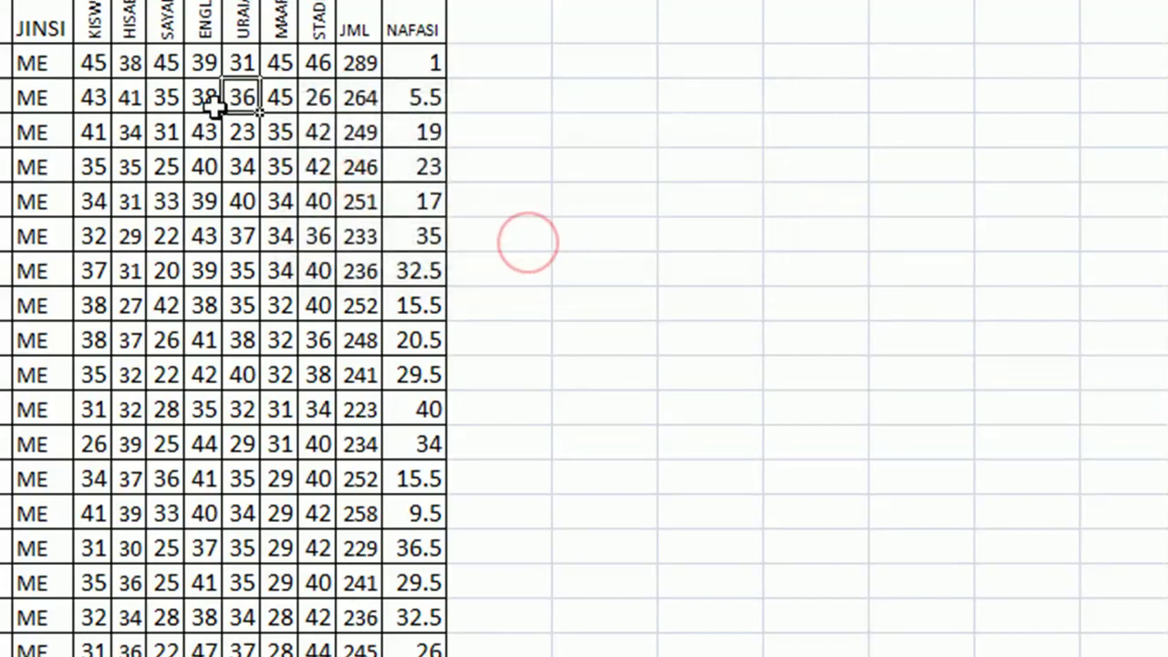
pyautogui.write('70')
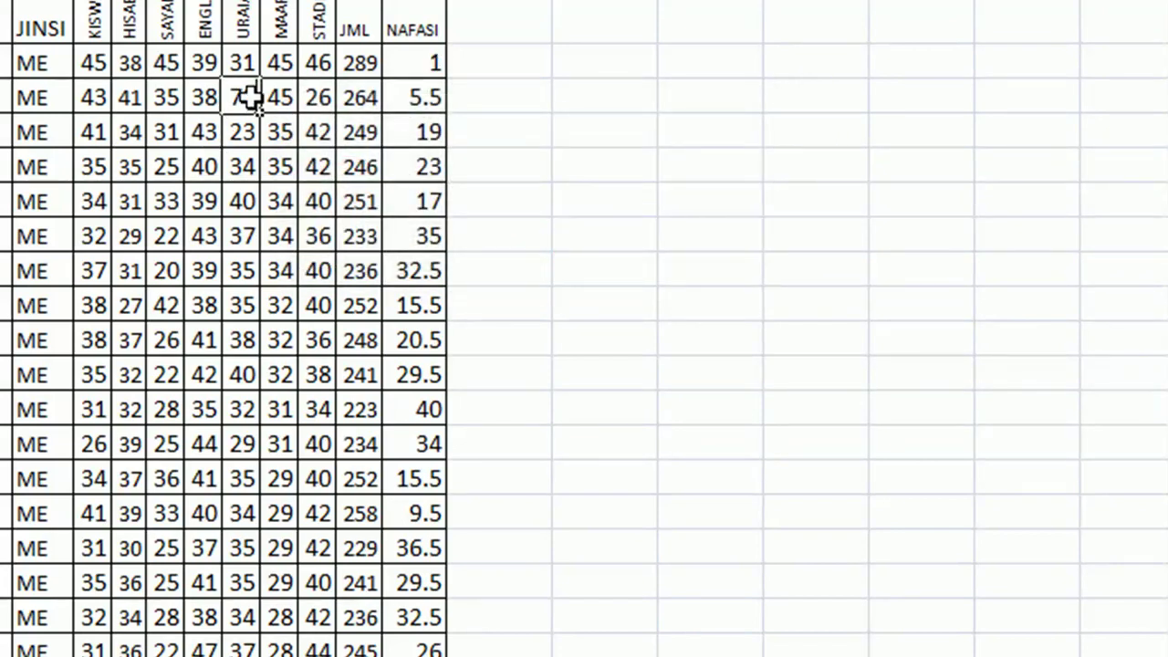
pyautogui.press('Return')
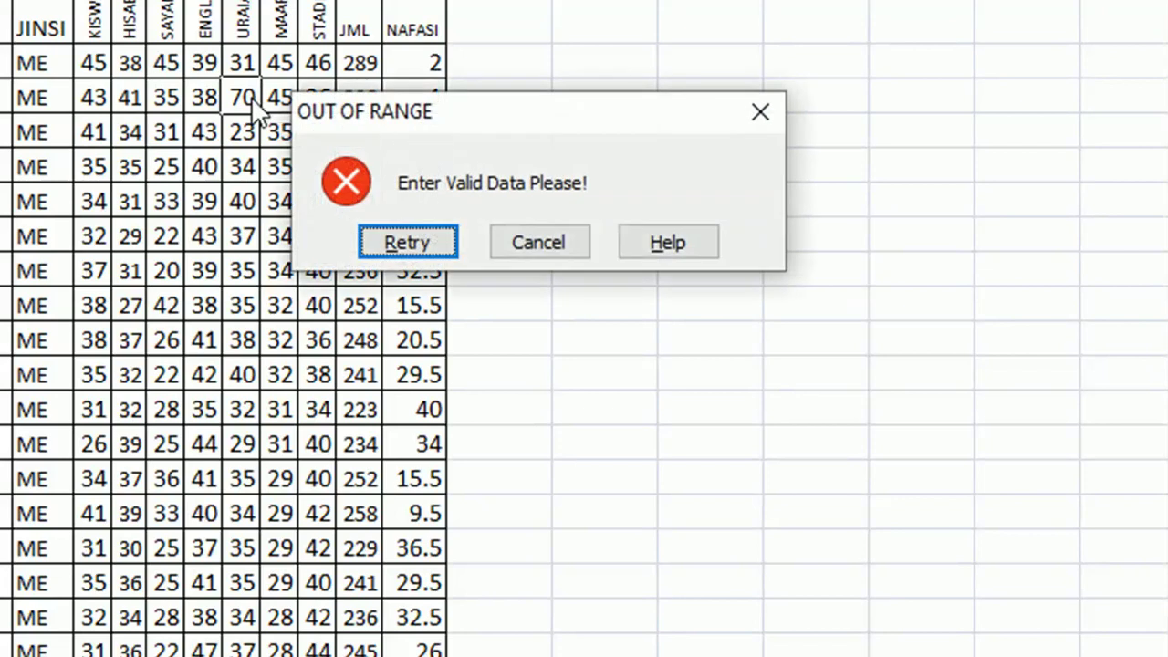
pyautogui.click(538, 248)
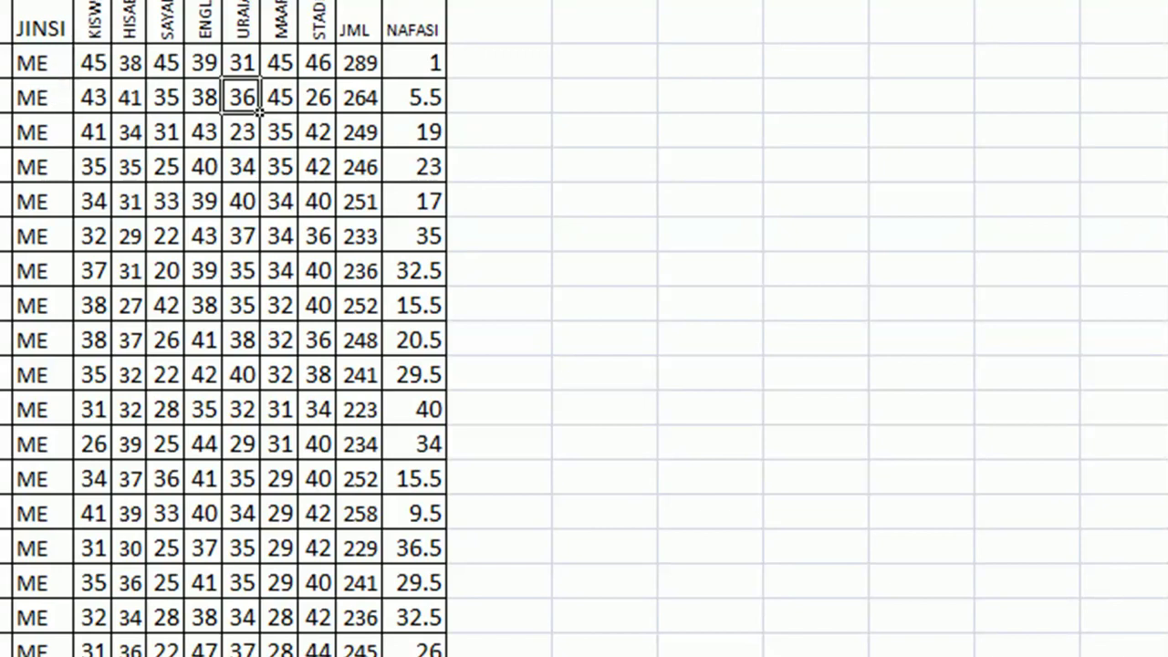
pyautogui.moveTo(48, 64); pyautogui.dragTo(24, 187)
pyautogui.click(246, 234)
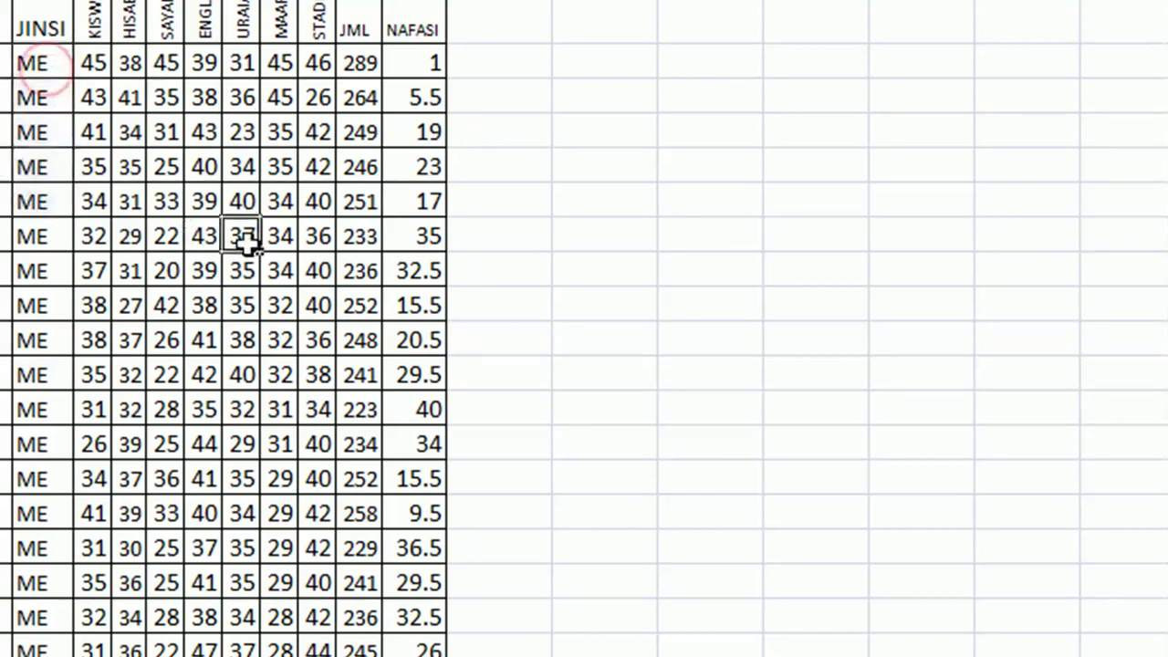
pyautogui.click(55, 58)
pyautogui.click(36, 132)
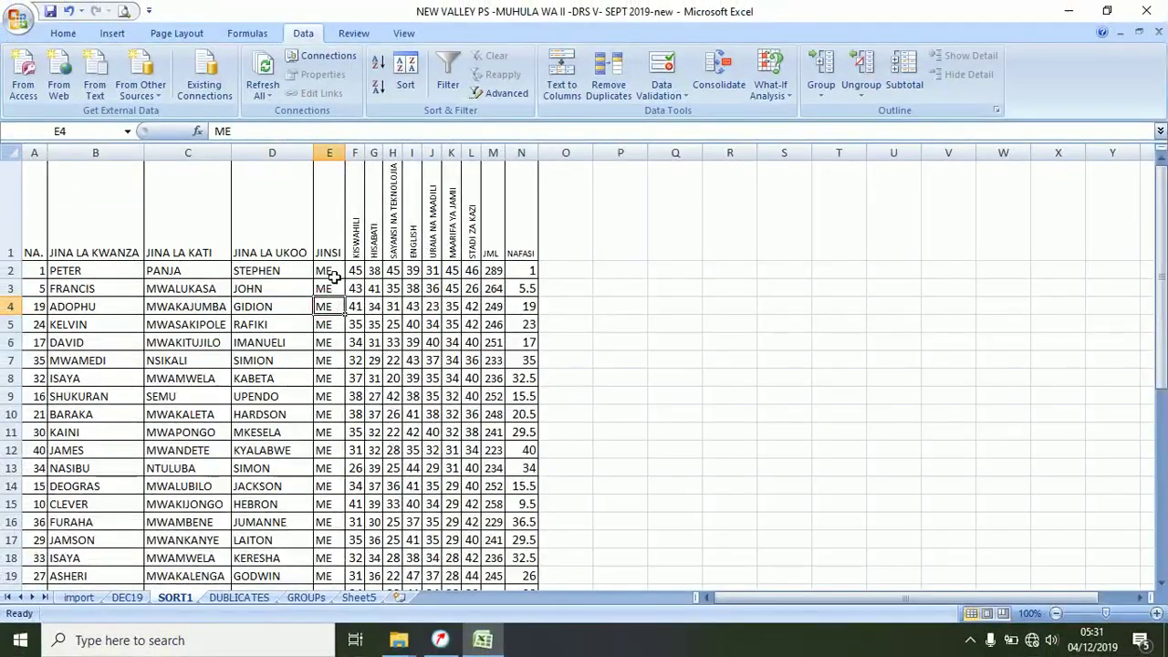
# Select the JINSI gender cells E2 through E42.
pyautogui.moveTo(335, 277); pyautogui.dragTo(323, 488)
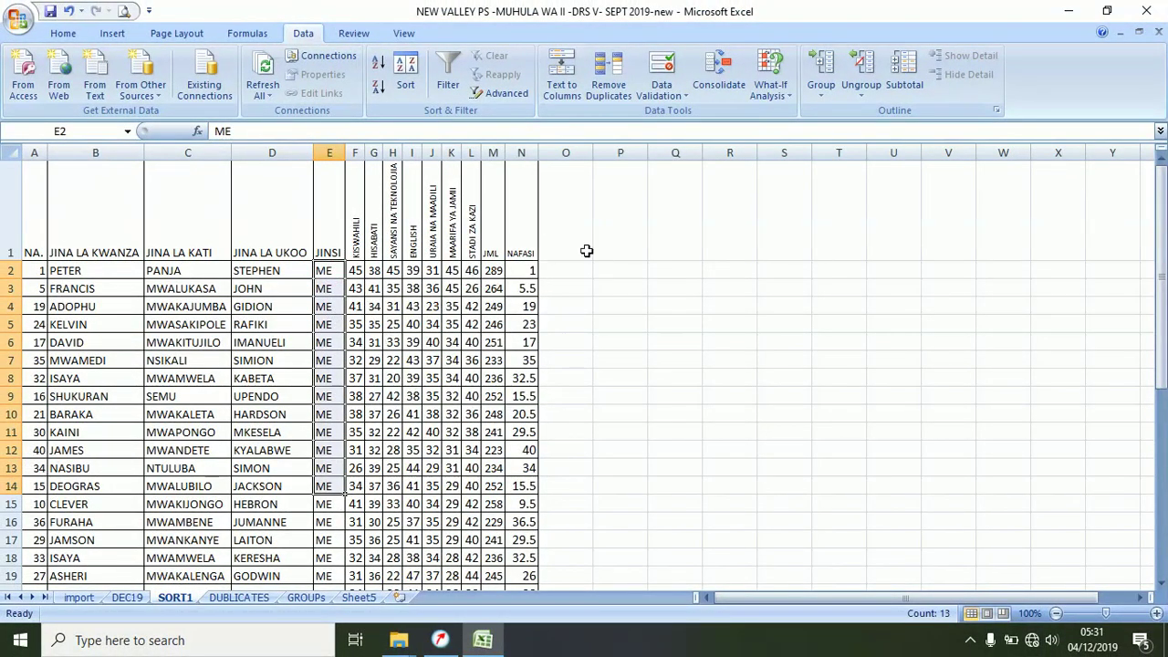
pyautogui.click(608, 274)
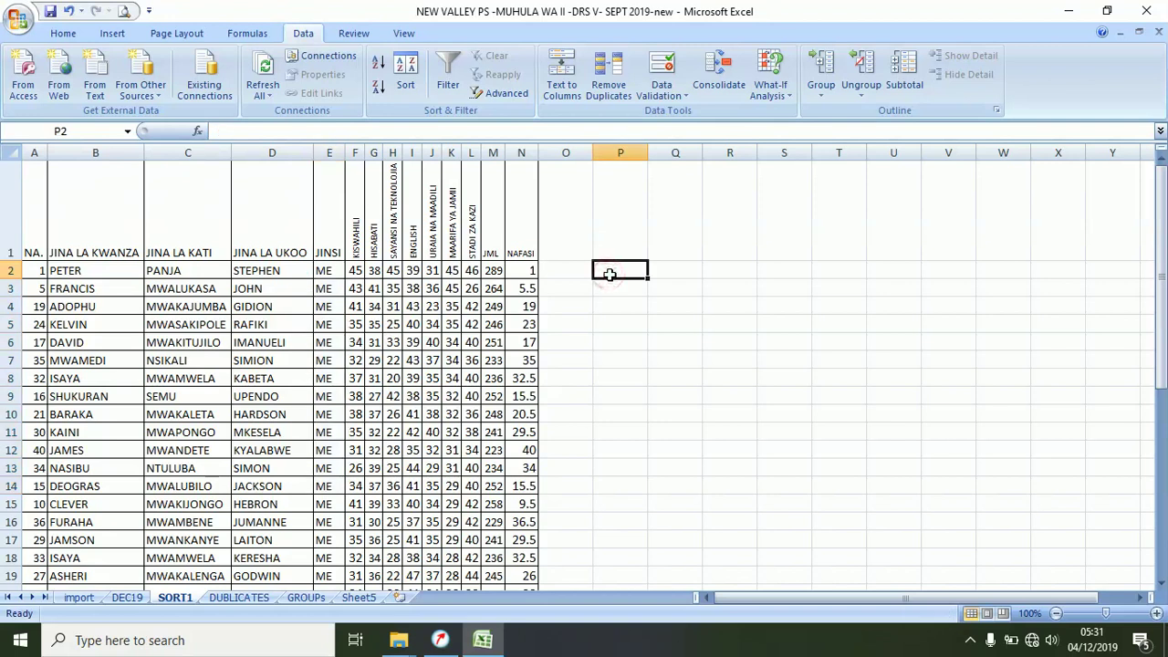
pyautogui.click(318, 272)
pyautogui.scroll(-9, 324, 443)
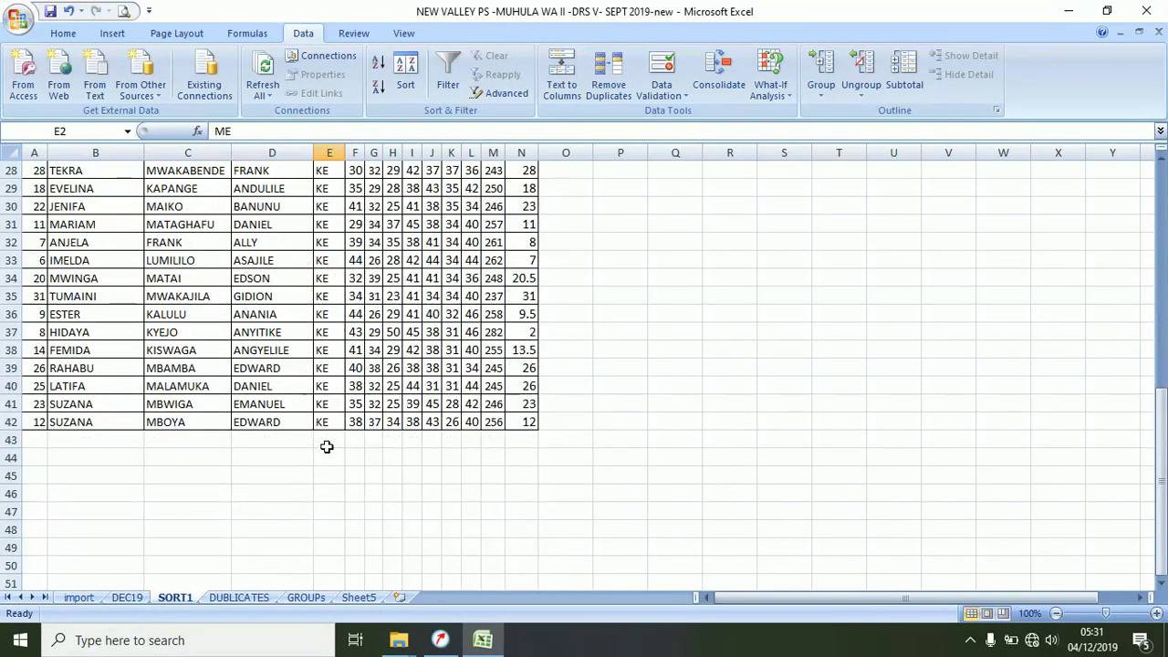
pyautogui.keyDown('shift'); pyautogui.click(326, 422); pyautogui.keyUp('shift')
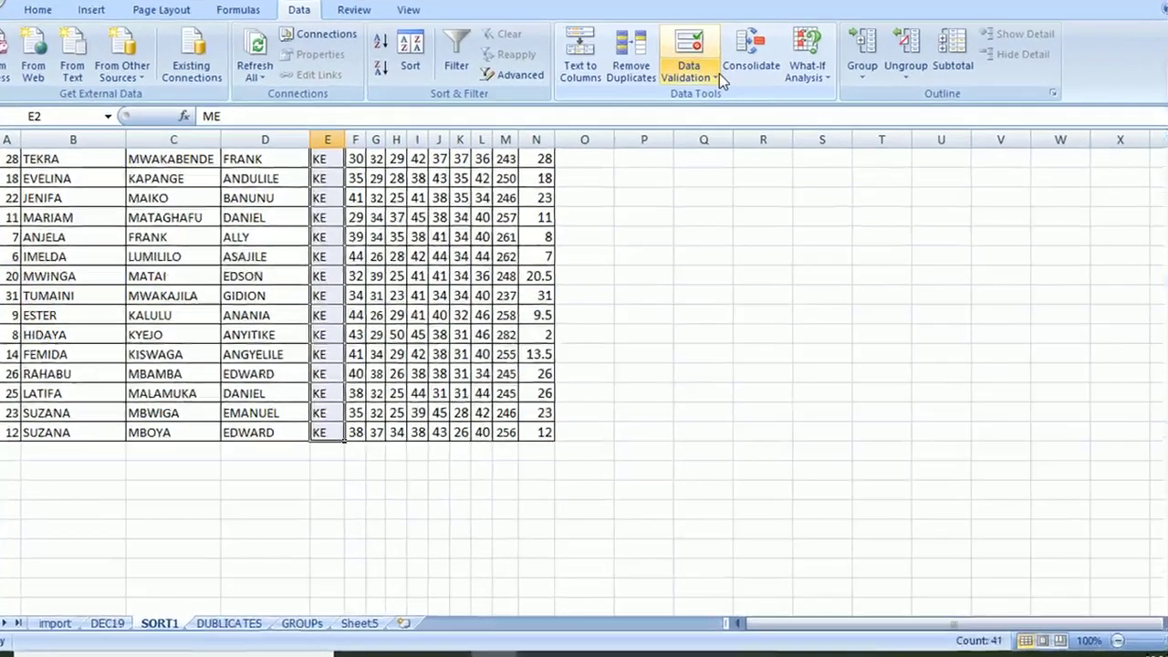
# Apply a List validation with source ME,KE and check the in-cell dropdown.
pyautogui.click(684, 95)
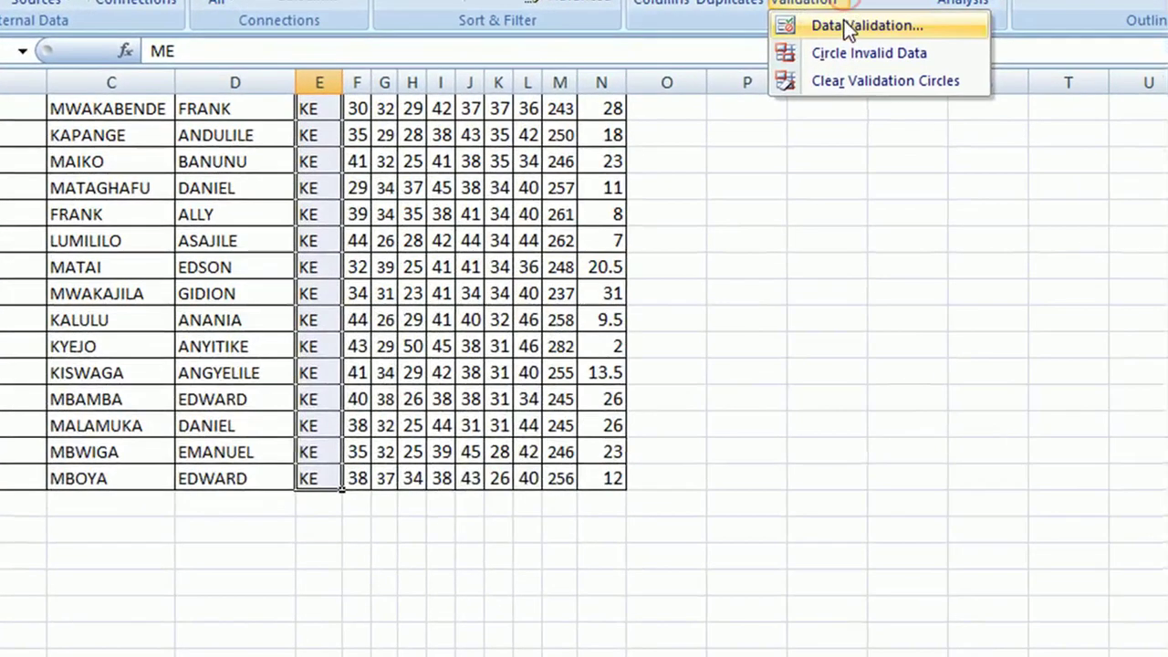
pyautogui.click(842, 30)
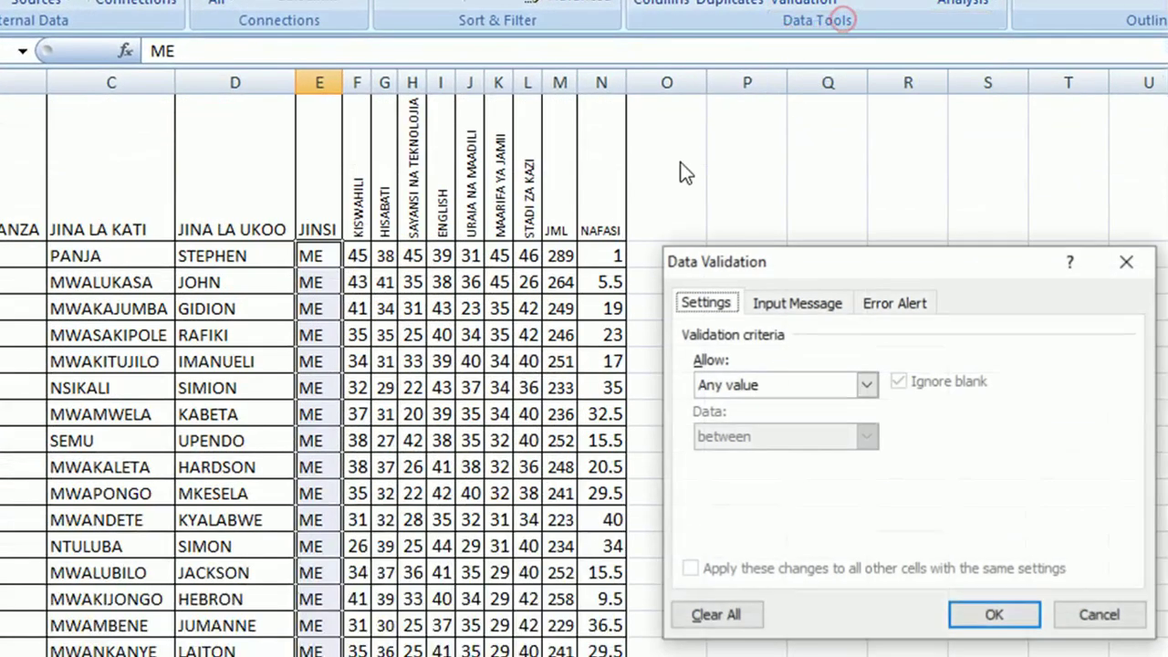
pyautogui.click(864, 386)
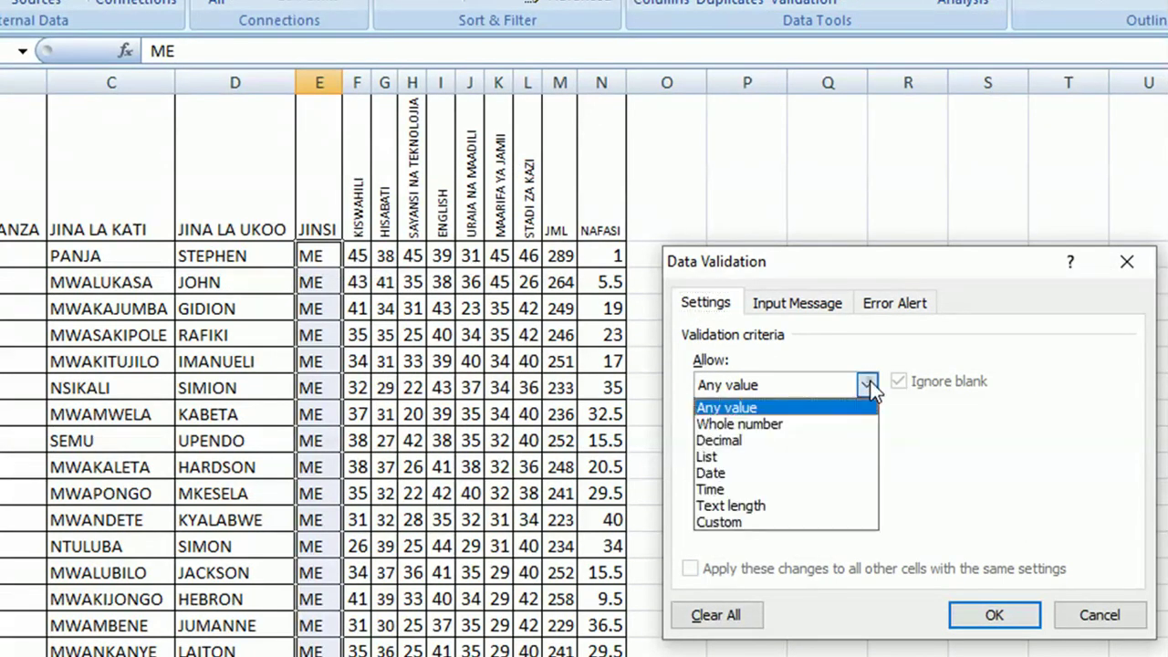
pyautogui.click(792, 456)
pyautogui.click(755, 486)
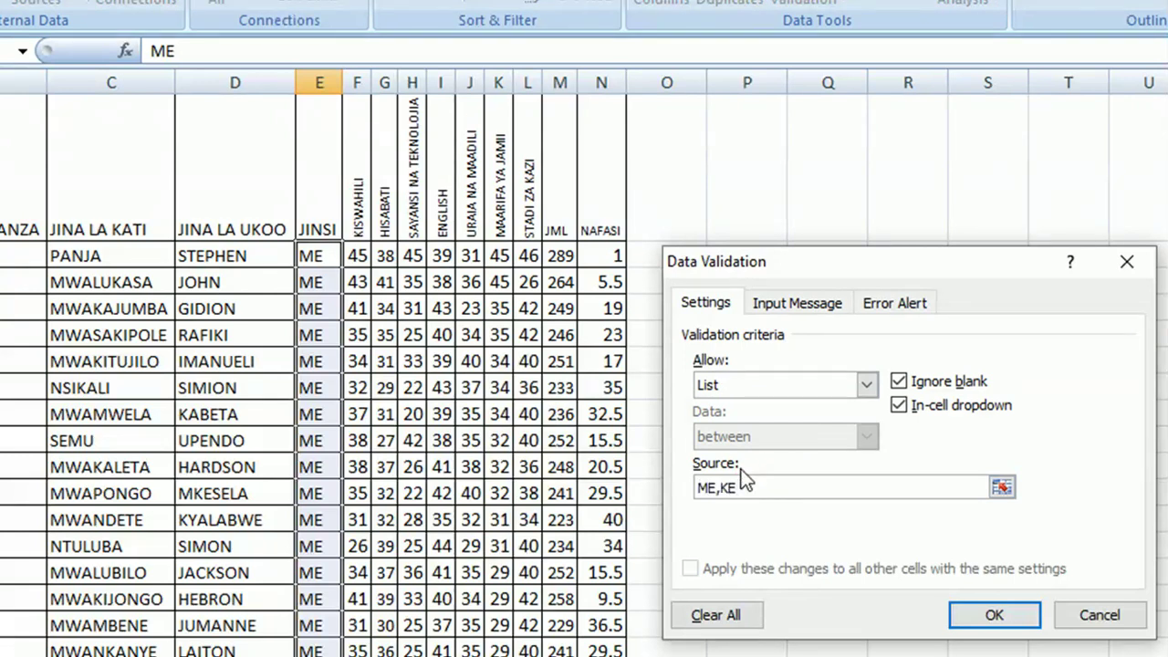
pyautogui.click(976, 608)
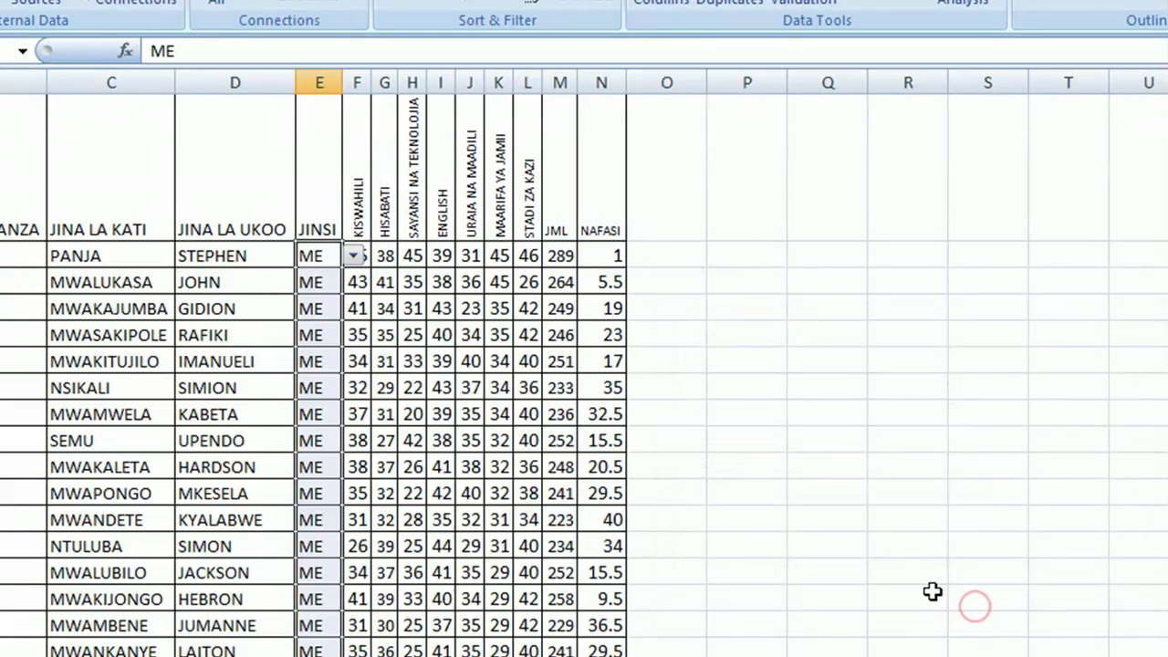
pyautogui.click(431, 330)
pyautogui.click(313, 258)
pyautogui.click(317, 282)
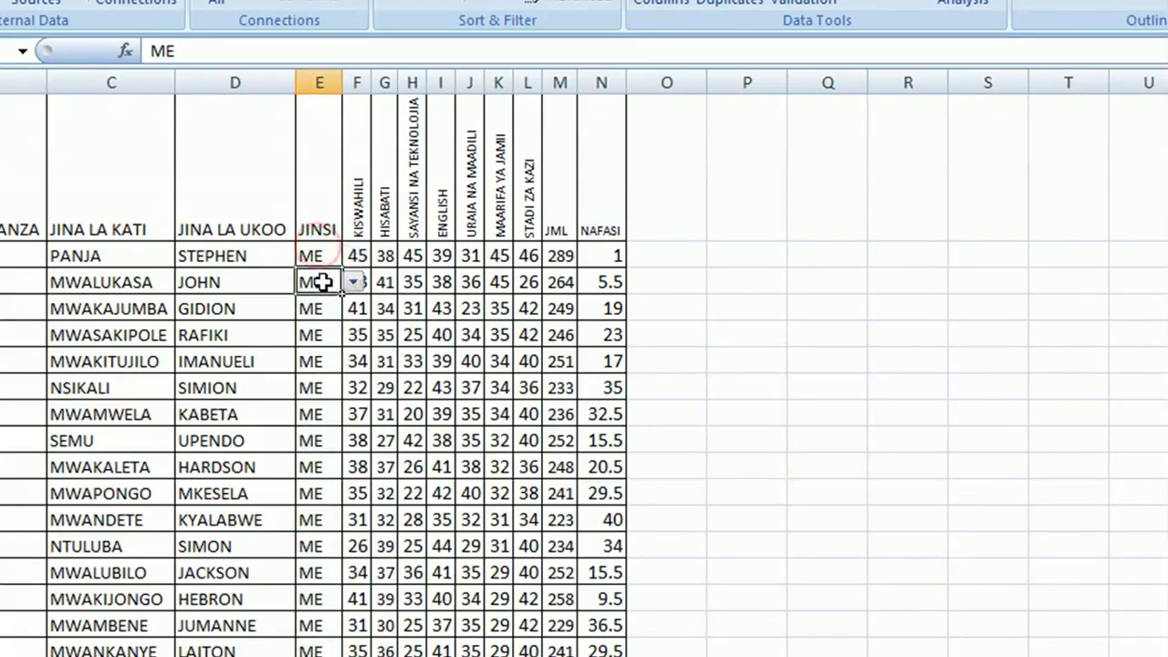
pyautogui.click(315, 258)
pyautogui.click(315, 284)
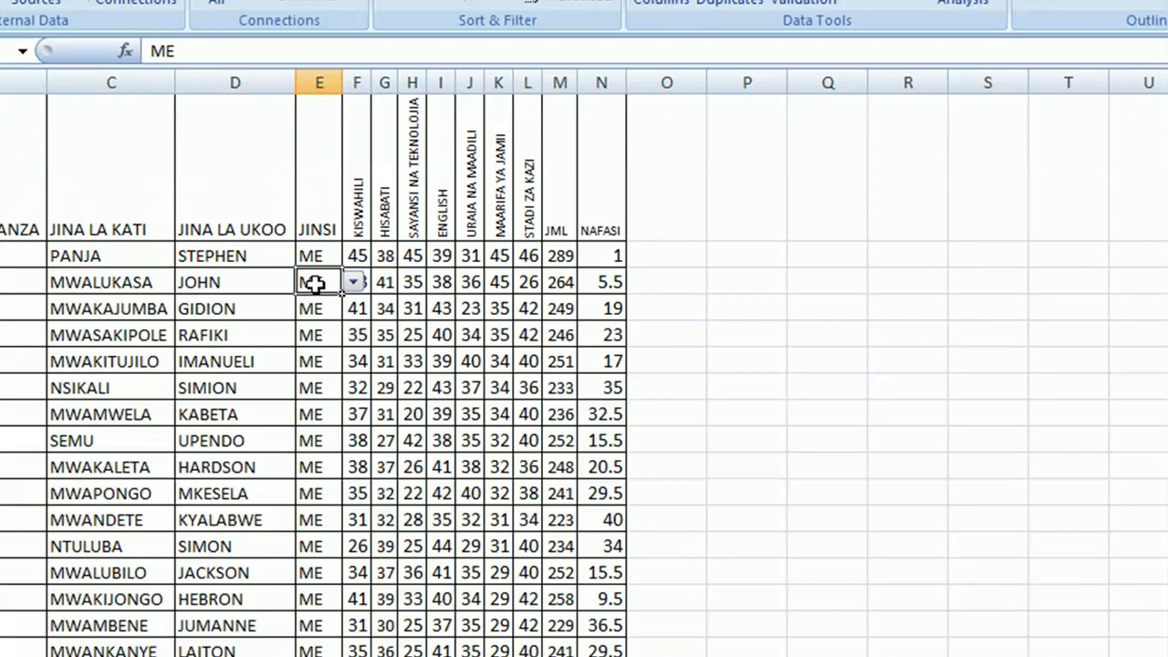
pyautogui.doubleClick(314, 284)
pyautogui.press('BackSpace')
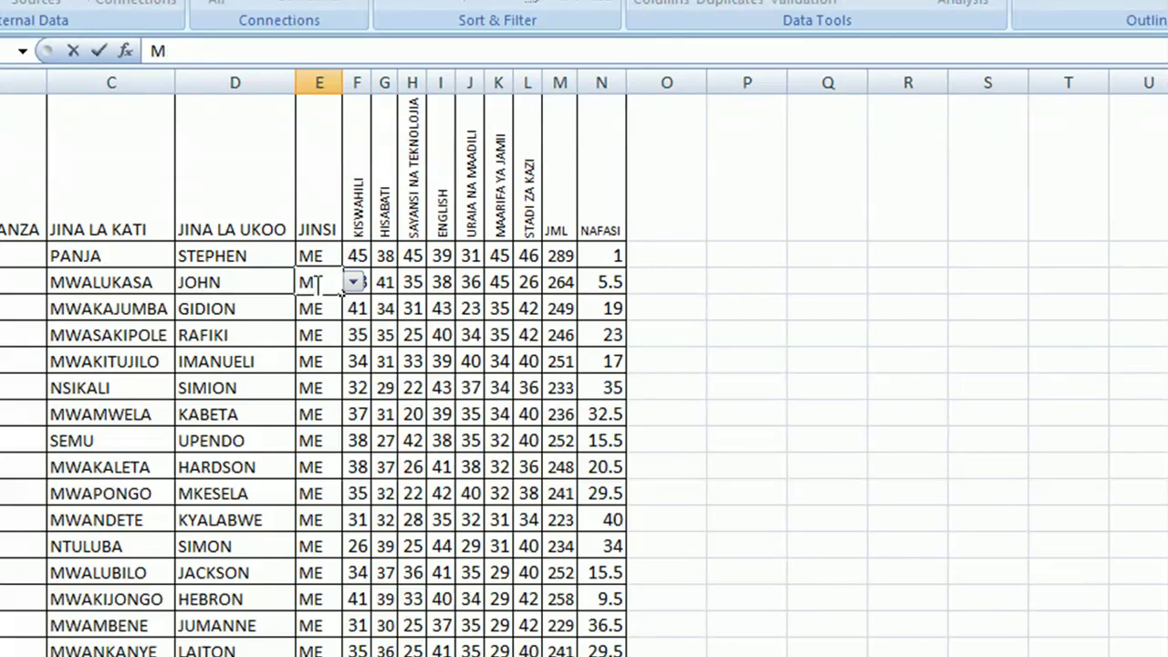
pyautogui.press('Return')
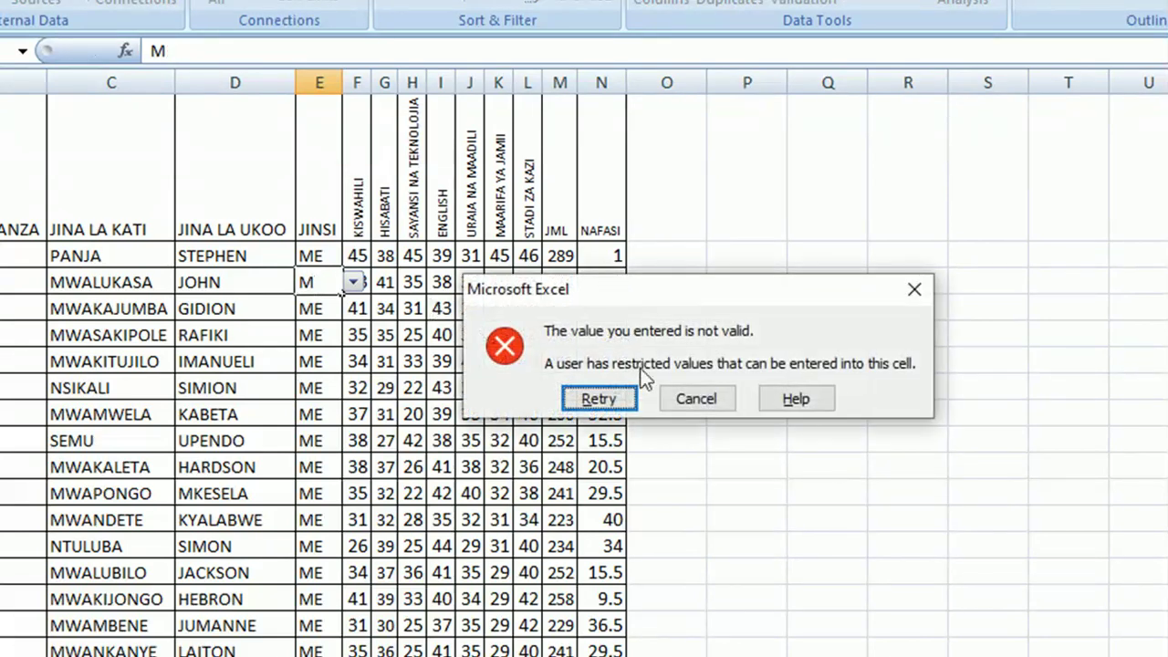
pyautogui.click(693, 395)
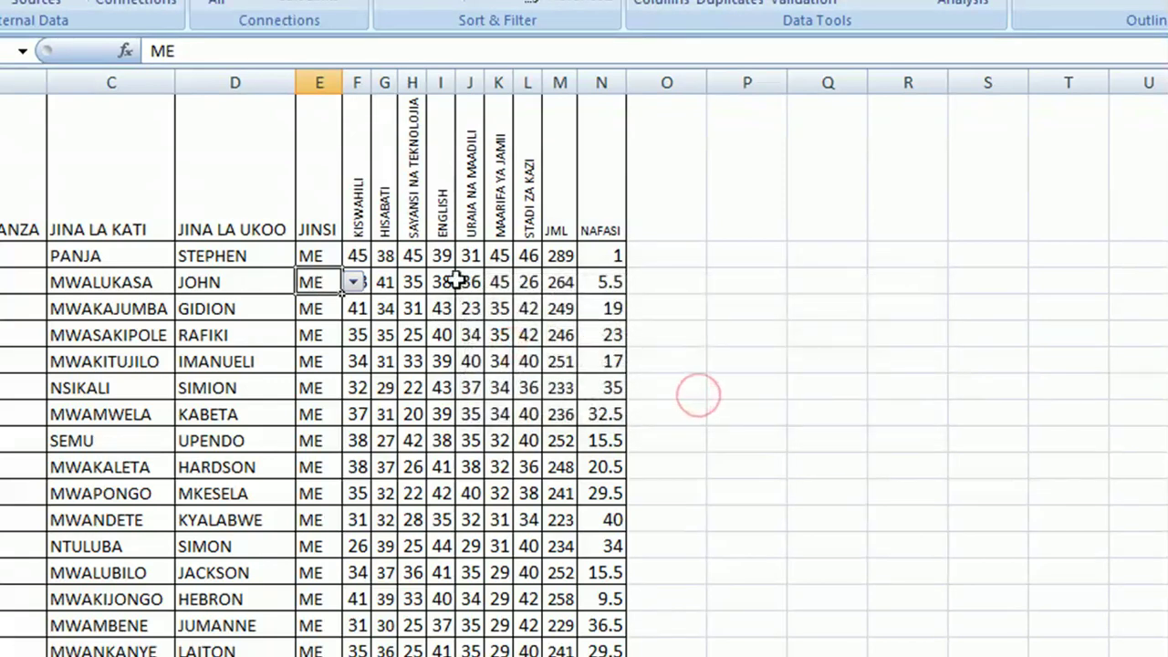
pyautogui.click(360, 284)
pyautogui.click(317, 278)
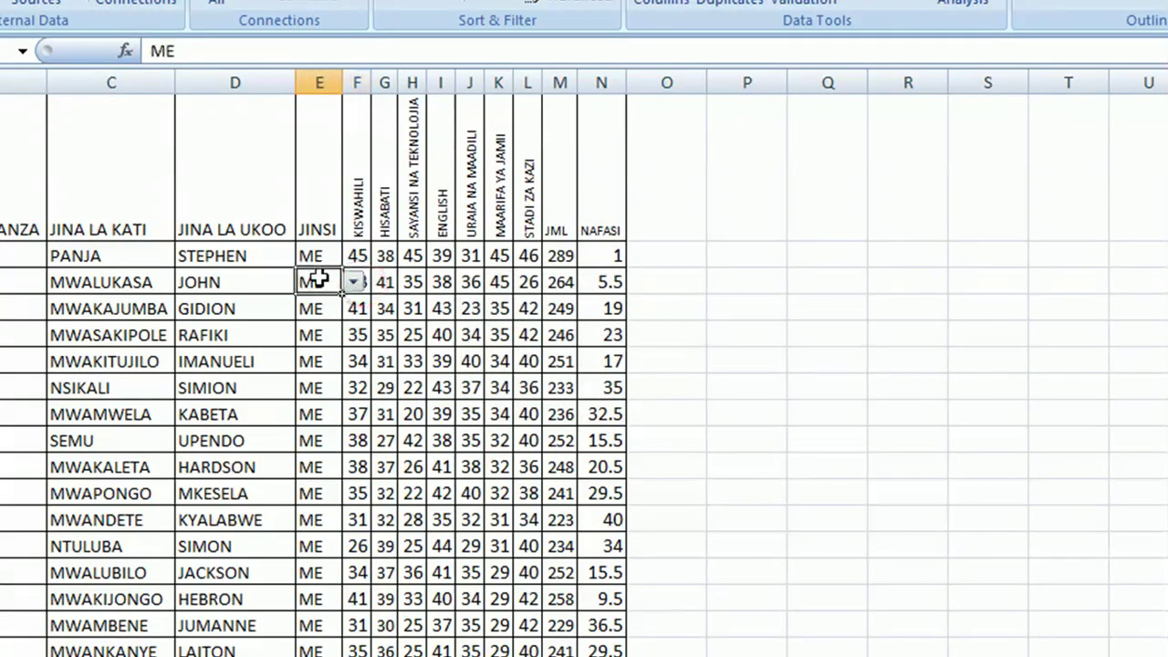
pyautogui.click(352, 282)
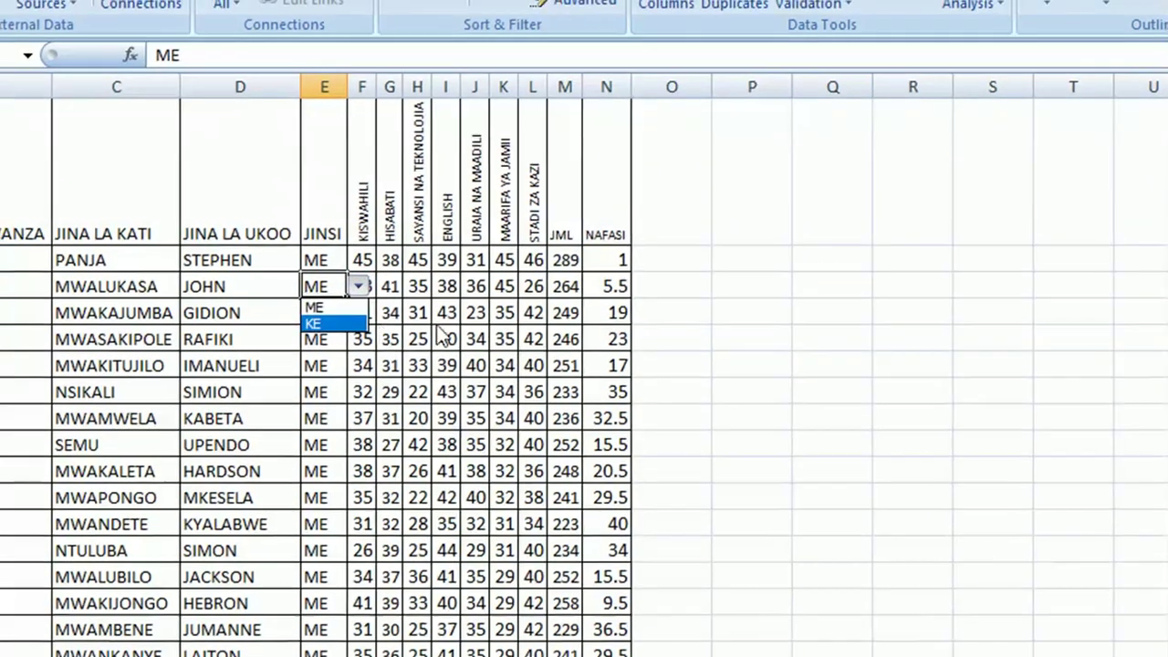
pyautogui.click(308, 303)
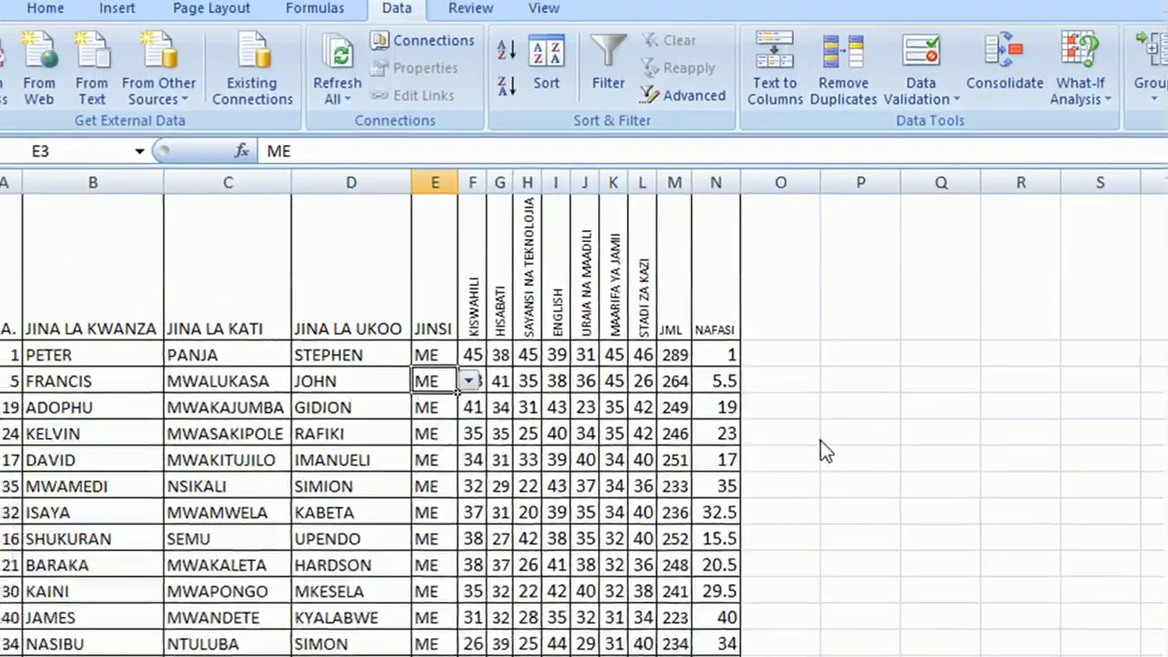
# Review the ME,KE list data validation settings and close them without changes.
pyautogui.click(954, 98)
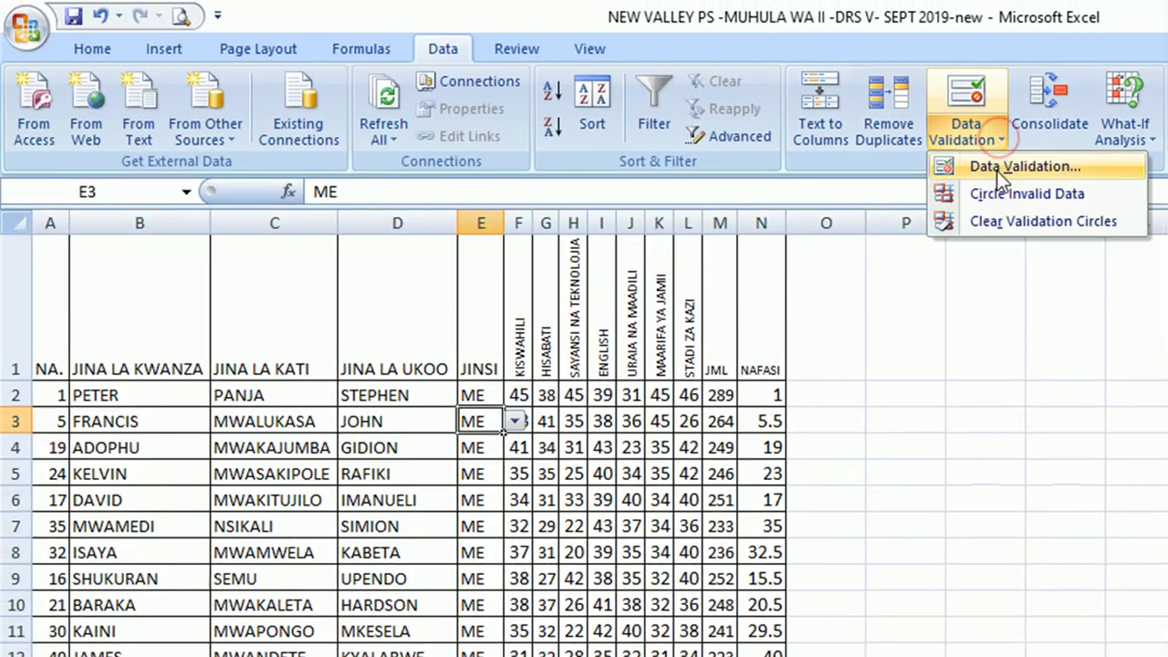
pyautogui.click(1000, 171)
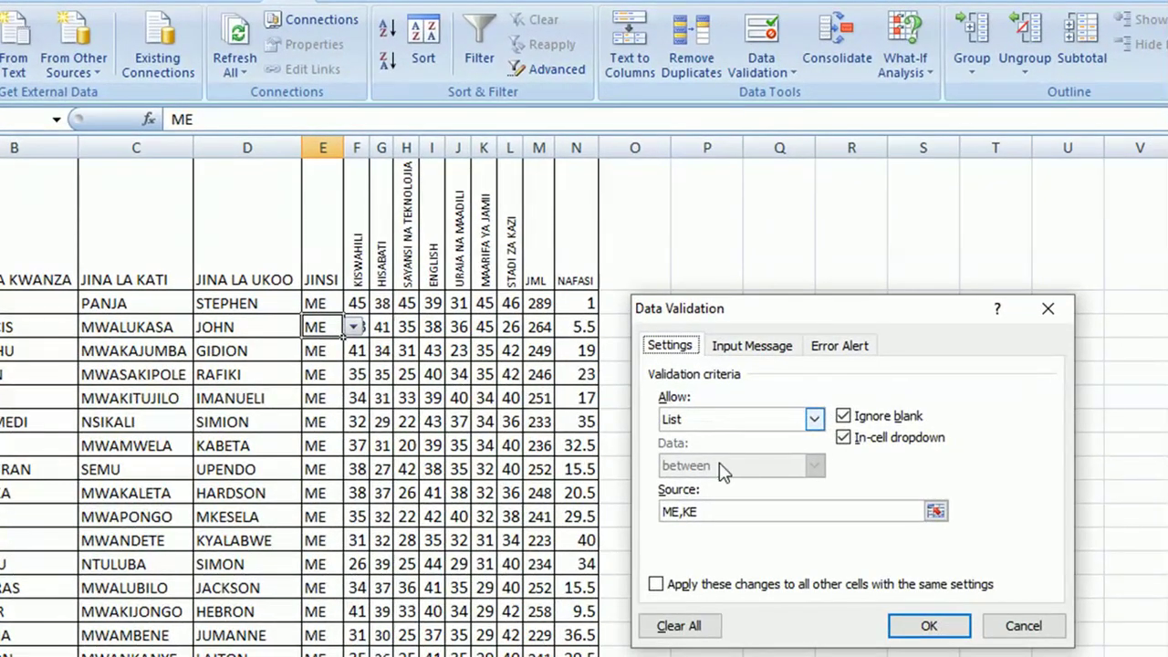
pyautogui.click(668, 511)
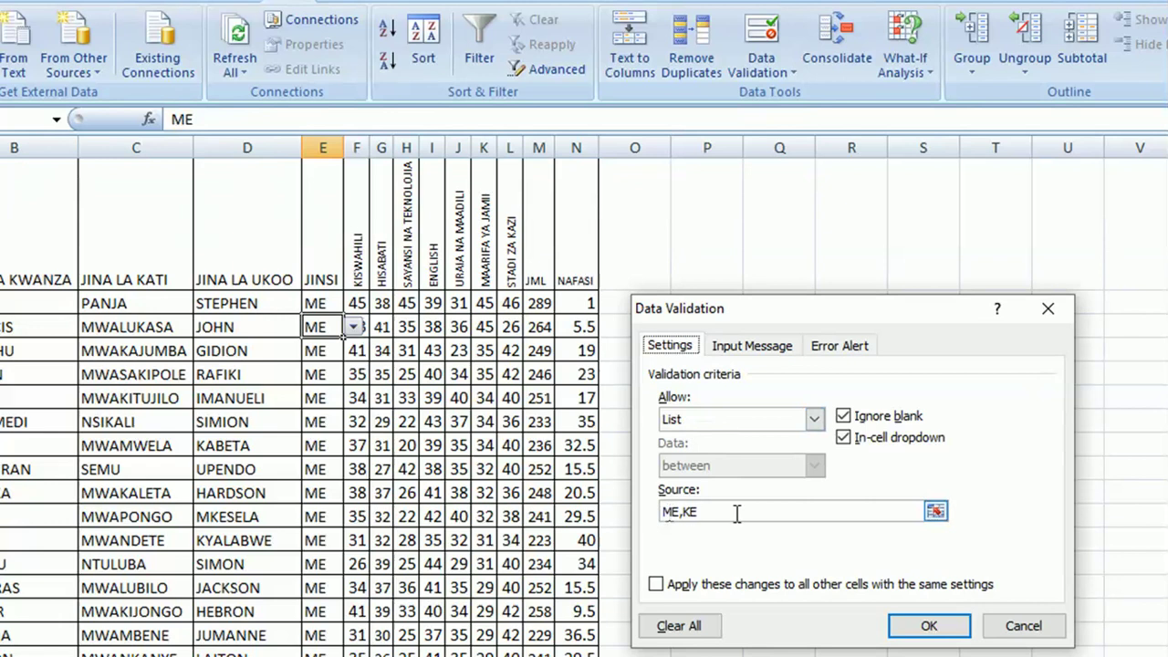
pyautogui.click(1018, 629)
pyautogui.click(664, 349)
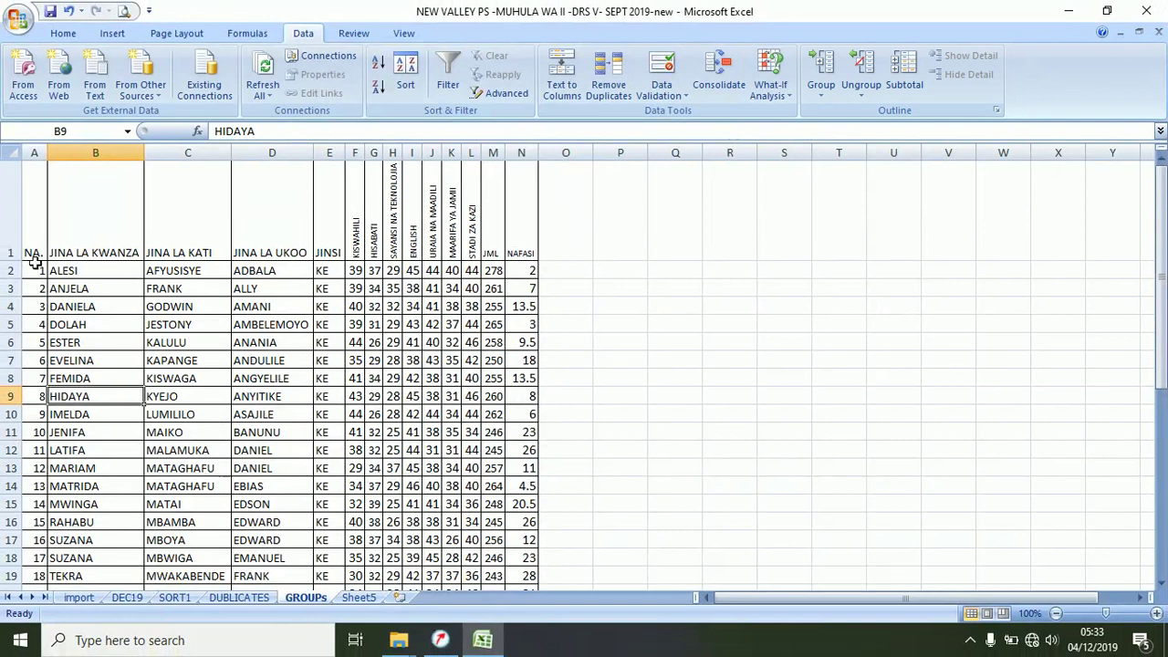
# Group A1:N42 by rows and collapse the outline to level 1.
pyautogui.click(34, 253)
pyautogui.hotkey('shift', 'Right')
pyautogui.hotkey('shift', 'Right')
pyautogui.hotkey('shift', 'Right')
pyautogui.hotkey('shift', 'Right')
pyautogui.hotkey('shift', 'Right')
pyautogui.hotkey('shift', 'Right')
pyautogui.hotkey('shift', 'Right')
pyautogui.hotkey('shift', 'Right')
pyautogui.hotkey('shift', 'Right')
pyautogui.hotkey('shift', 'Right')
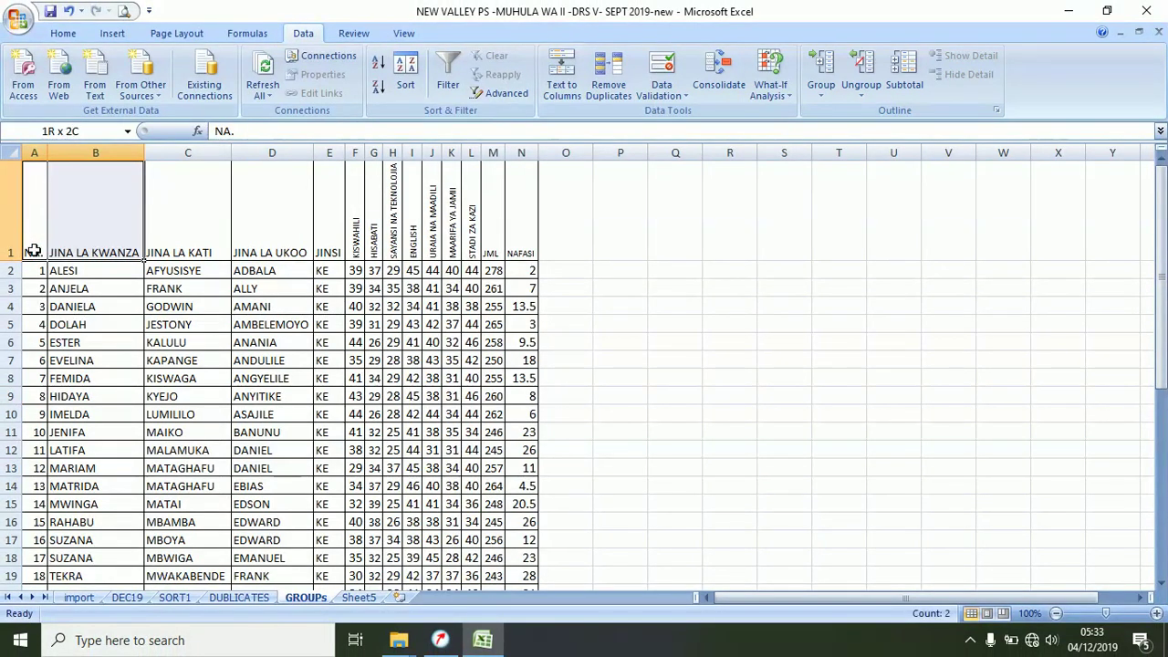
pyautogui.hotkey('shift', 'Right')
pyautogui.hotkey('shift', 'Right')
pyautogui.hotkey('shift', 'Right')
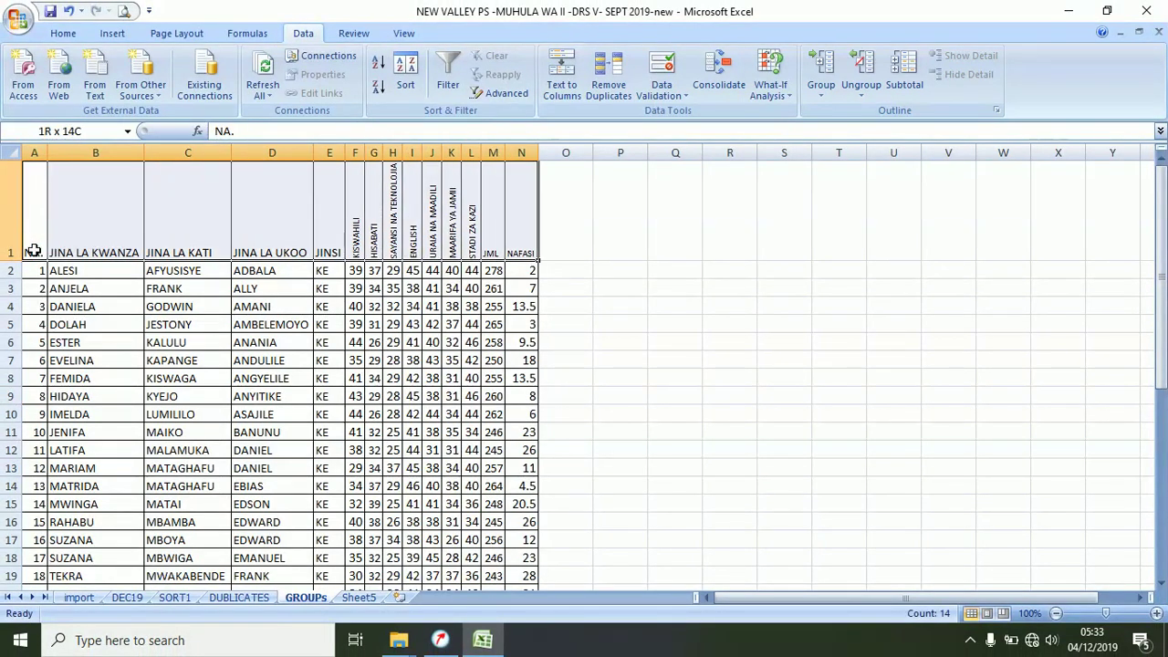
pyautogui.hotkey('shift', 'Down')
pyautogui.hotkey('shift', 'Down')
pyautogui.hotkey('shift', 'Down')
pyautogui.hotkey('shift', 'Down')
pyautogui.hotkey('shift', 'Down')
pyautogui.hotkey('shift', 'Down')
pyautogui.hotkey('shift', 'Down')
pyautogui.hotkey('shift', 'Down')
pyautogui.hotkey('shift', 'Down')
pyautogui.hotkey('shift', 'Down')
pyautogui.hotkey('shift', 'Down')
pyautogui.hotkey('shift', 'Down')
pyautogui.hotkey('shift', 'Down')
pyautogui.hotkey('shift', 'Down')
pyautogui.hotkey('shift', 'Down')
pyautogui.hotkey('shift', 'Down')
pyautogui.hotkey('shift', 'Down')
pyautogui.hotkey('shift', 'Down')
pyautogui.hotkey('shift', 'Down')
pyautogui.hotkey('shift', 'Down')
pyautogui.hotkey('shift', 'Down')
pyautogui.hotkey('shift', 'Down')
pyautogui.hotkey('shift', 'Down')
pyautogui.hotkey('shift', 'Down')
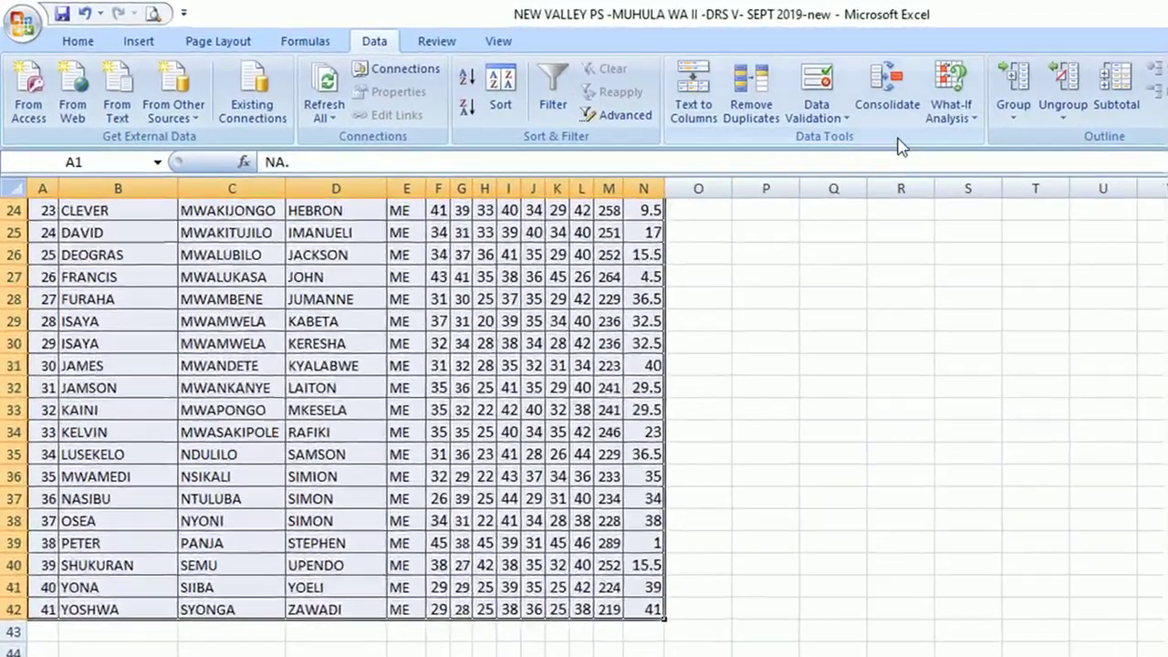
pyautogui.click(826, 98)
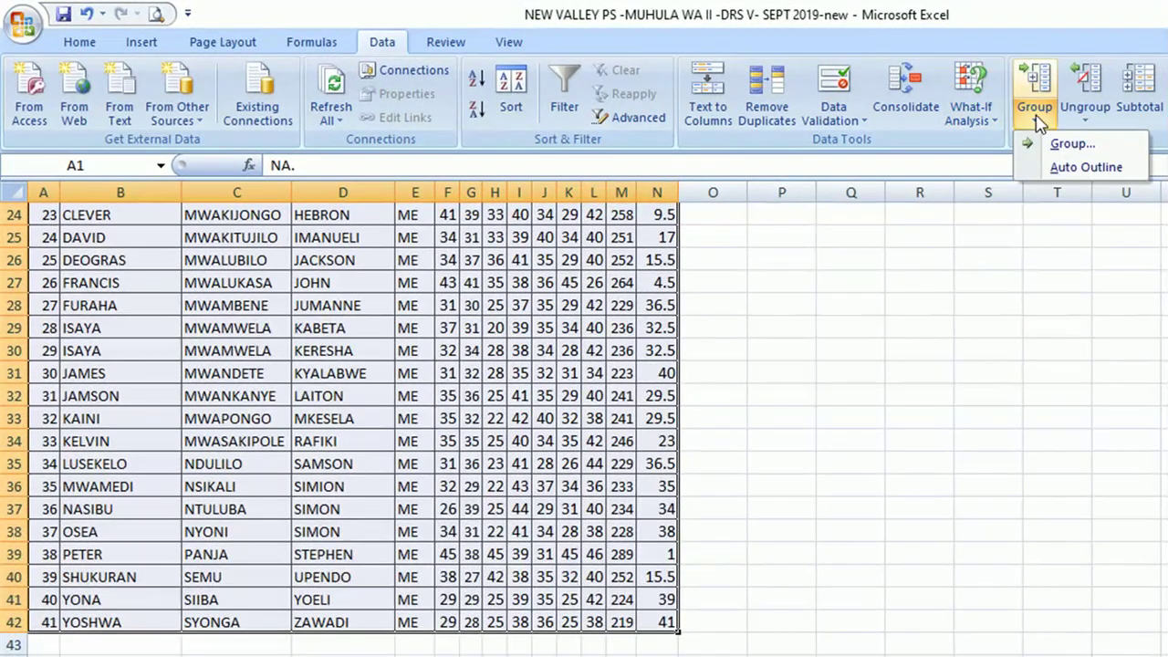
pyautogui.click(1058, 144)
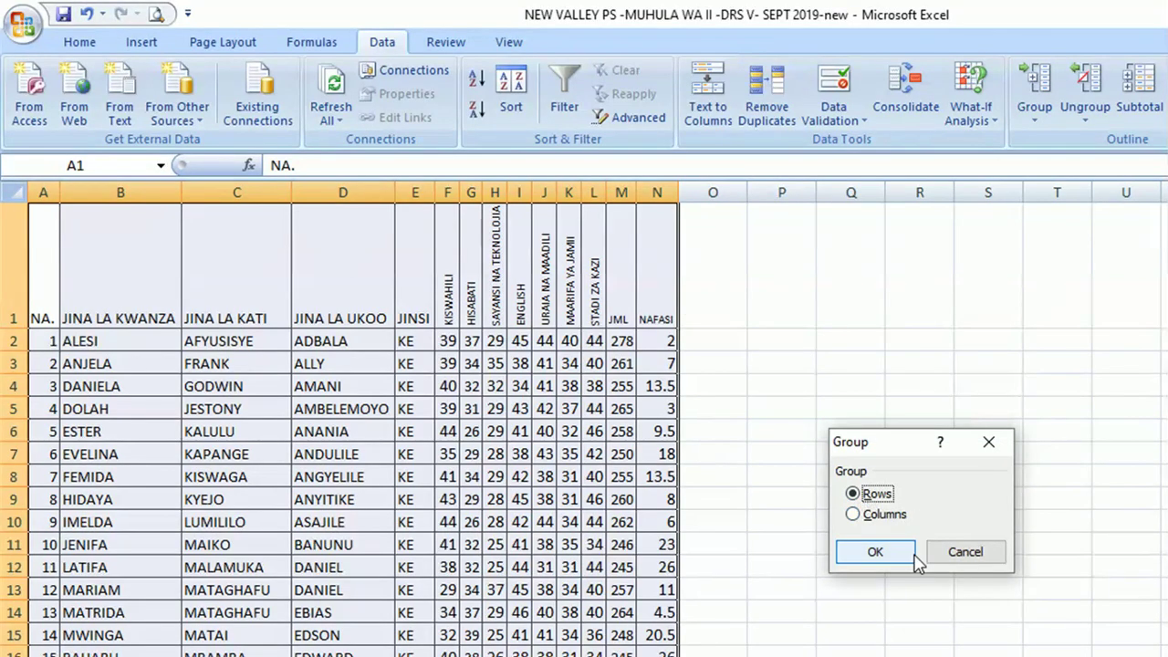
pyautogui.click(874, 552)
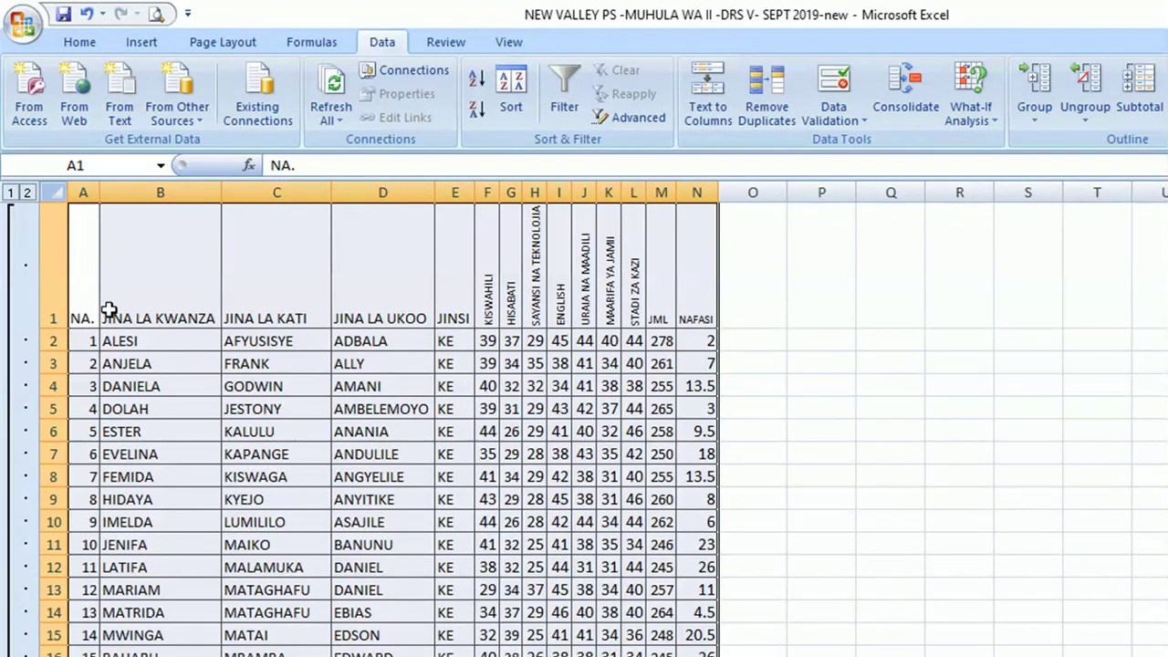
pyautogui.click(10, 194)
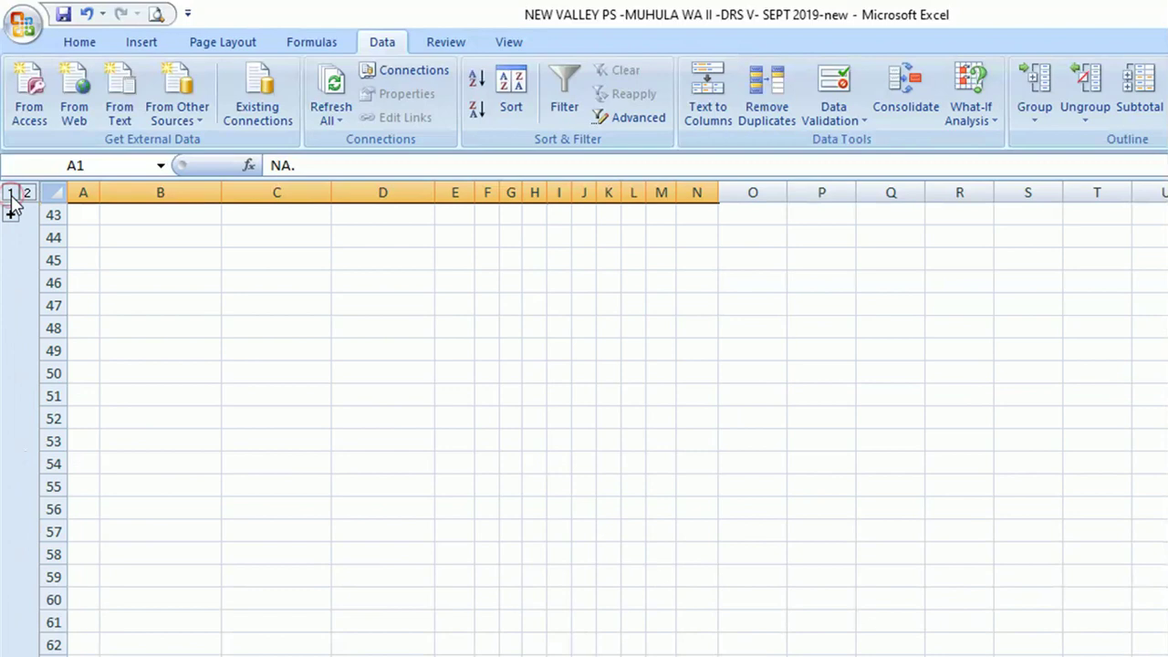
# Collapse and re-expand the grouped student rows using the outline level buttons.
pyautogui.click(160, 285)
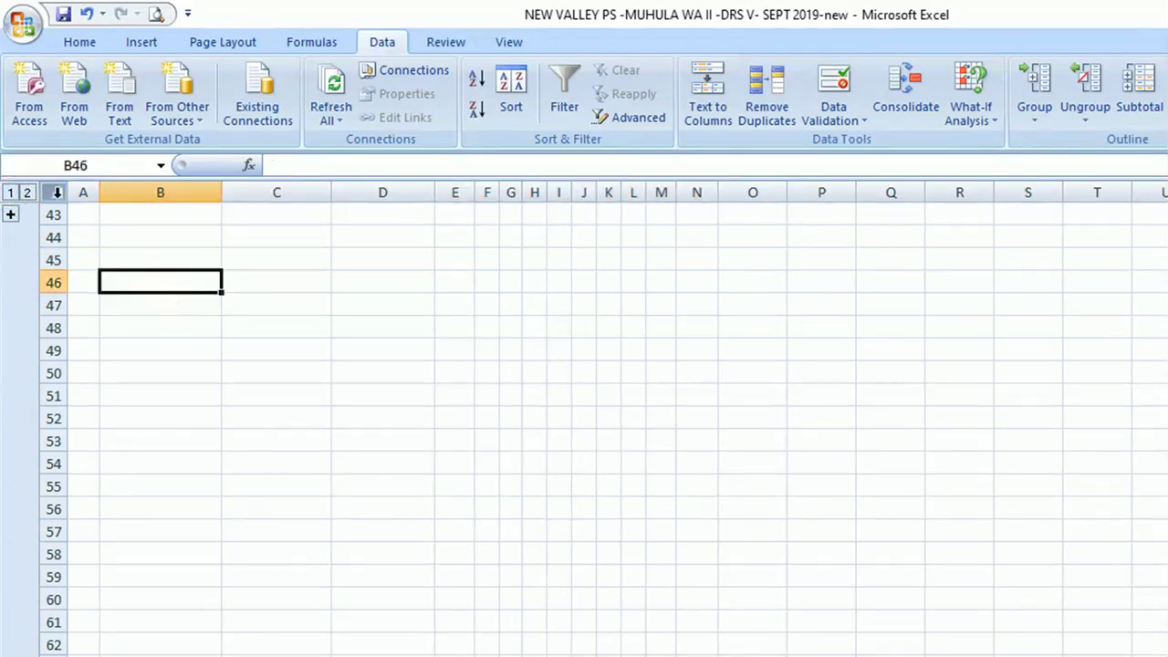
pyautogui.click(11, 215)
pyautogui.scroll(6, 196, 584)
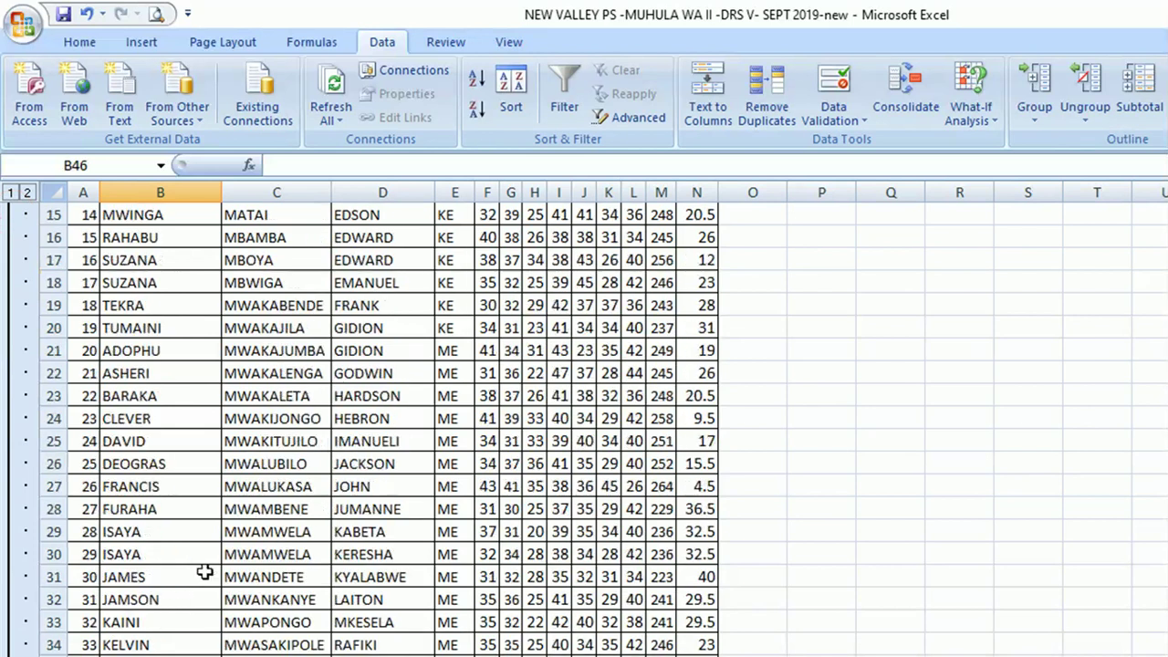
pyautogui.click(10, 194)
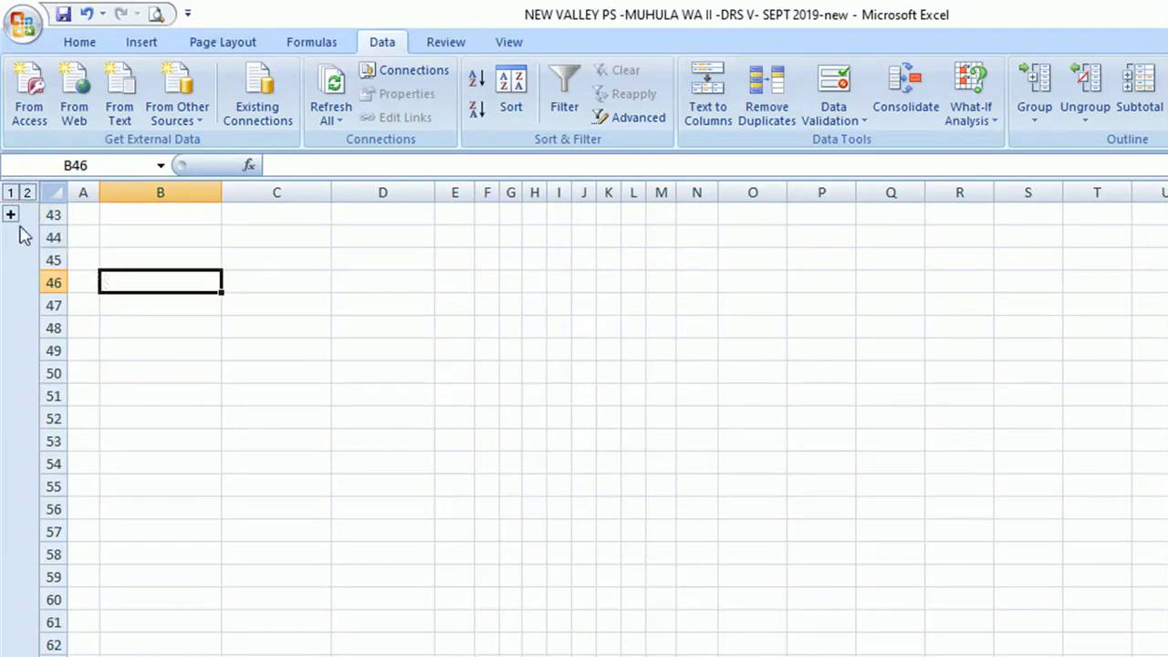
pyautogui.click(12, 215)
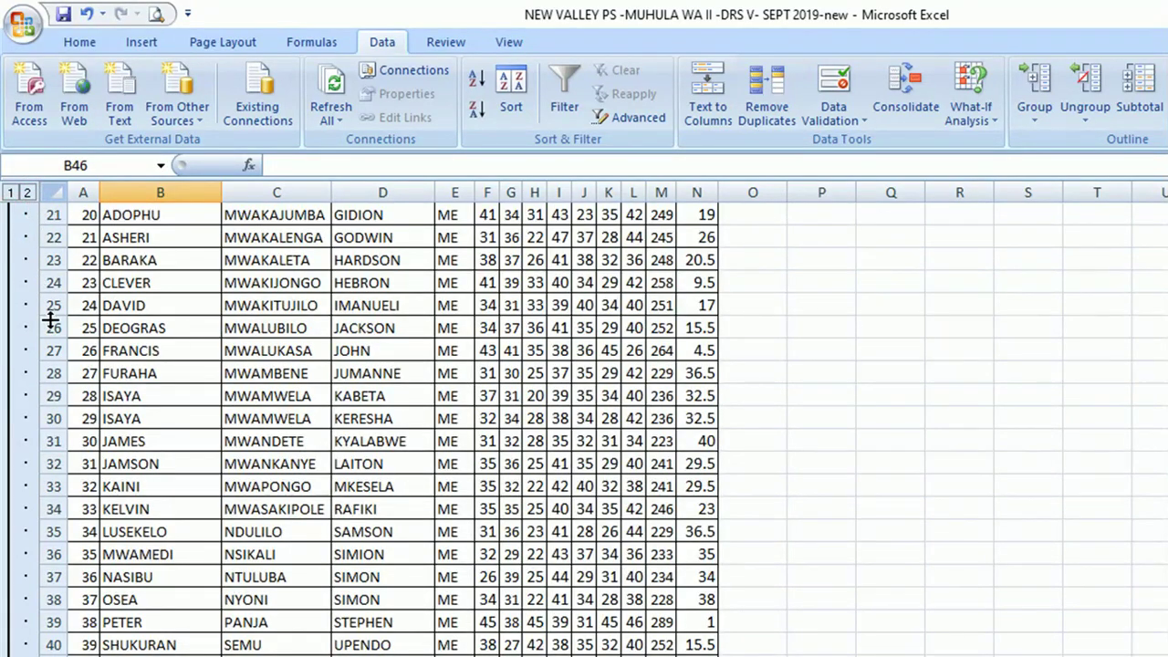
pyautogui.scroll(5, 51, 318)
pyautogui.scroll(-3, 37, 411)
pyautogui.scroll(1, 34, 437)
pyautogui.scroll(-2, 27, 487)
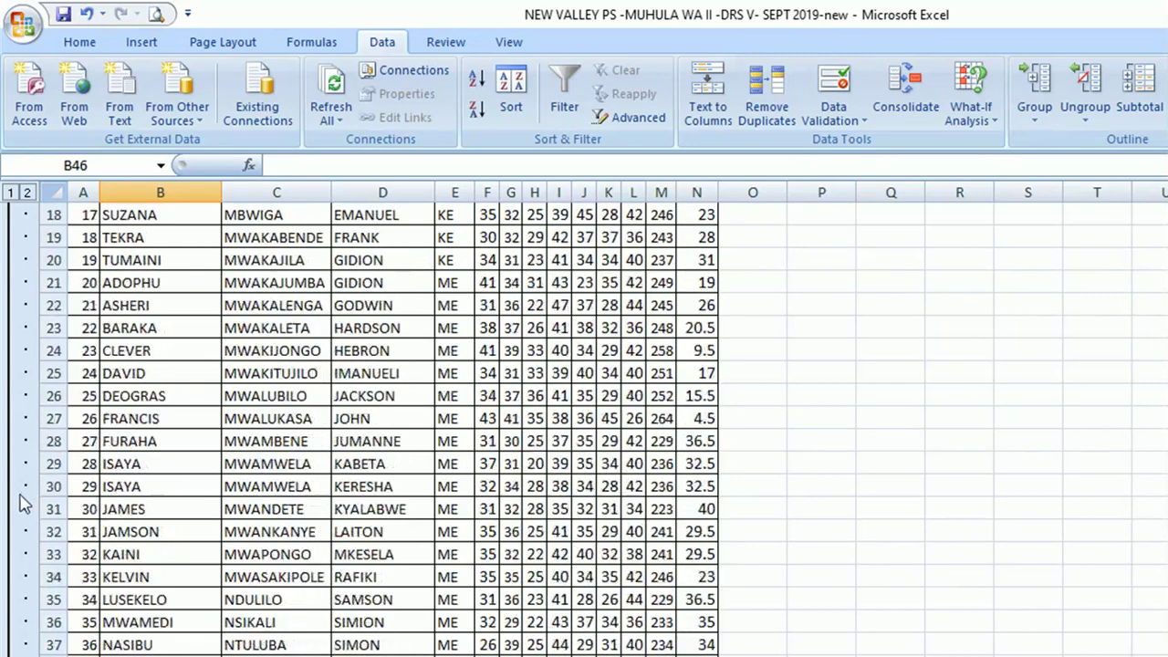
pyautogui.scroll(-2, 23, 501)
# Toggle the row group with the −/+ and level buttons, ending with rows 1–42 expanded.
pyautogui.click(11, 646)
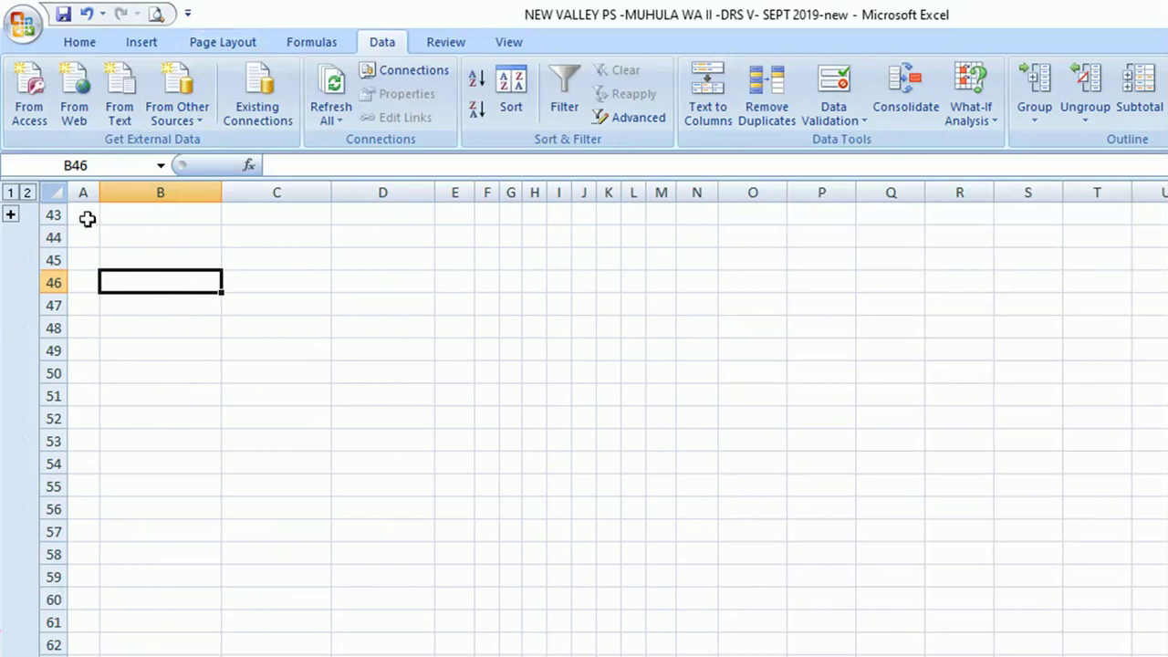
pyautogui.click(28, 193)
pyautogui.scroll(14, 219, 256)
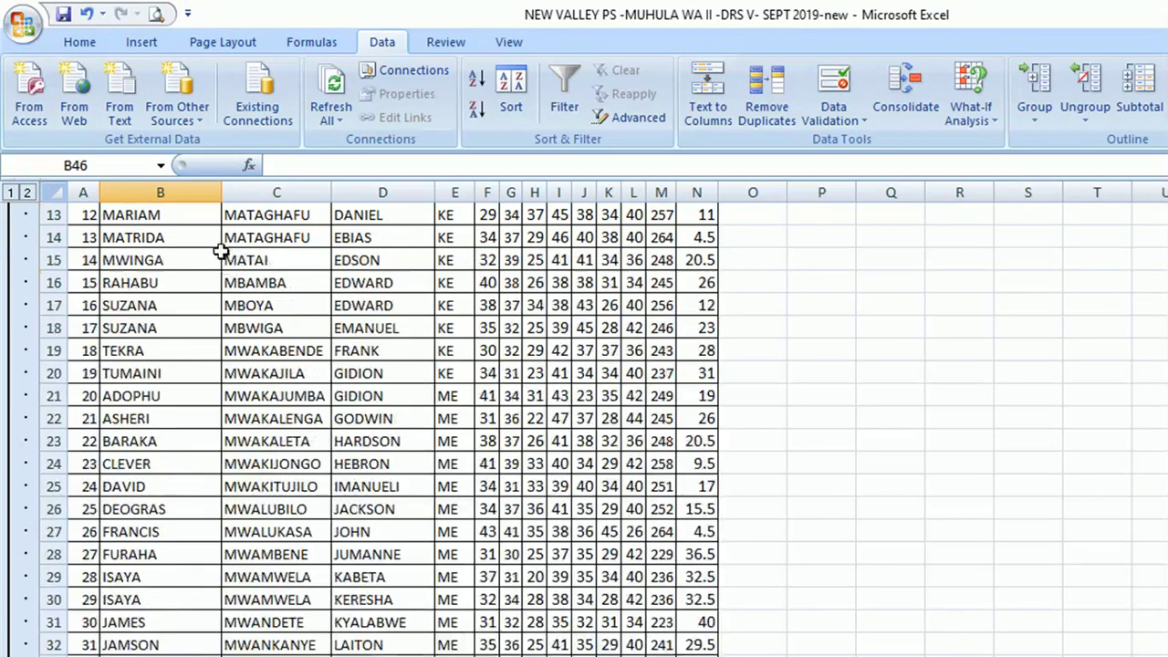
pyautogui.click(9, 193)
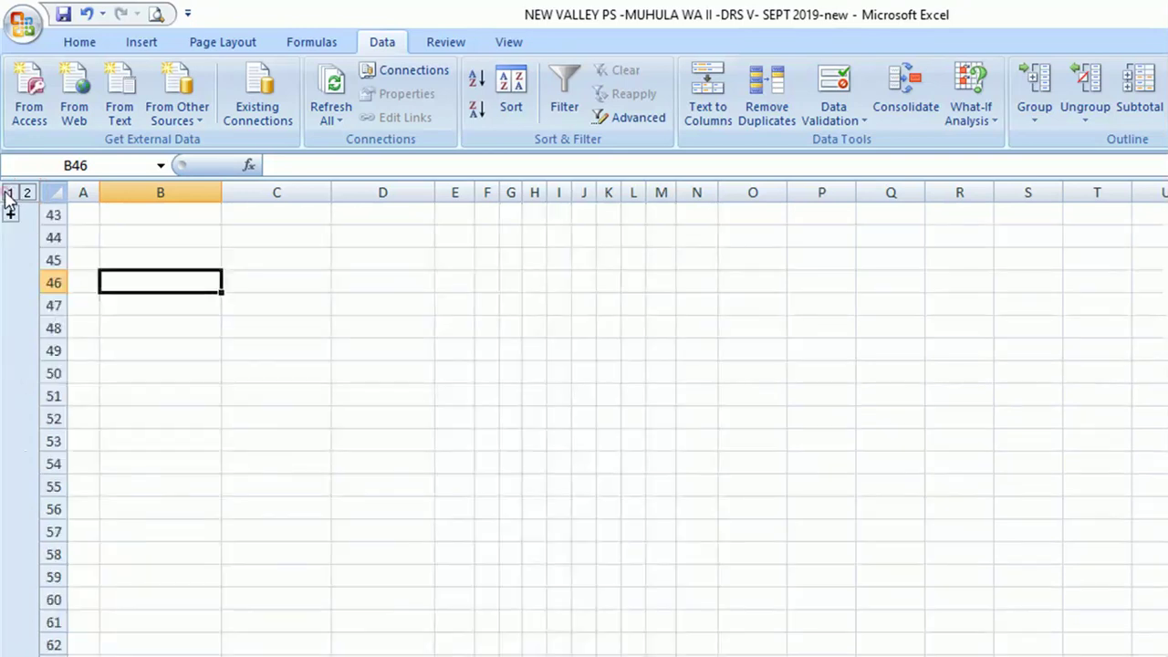
pyautogui.click(29, 193)
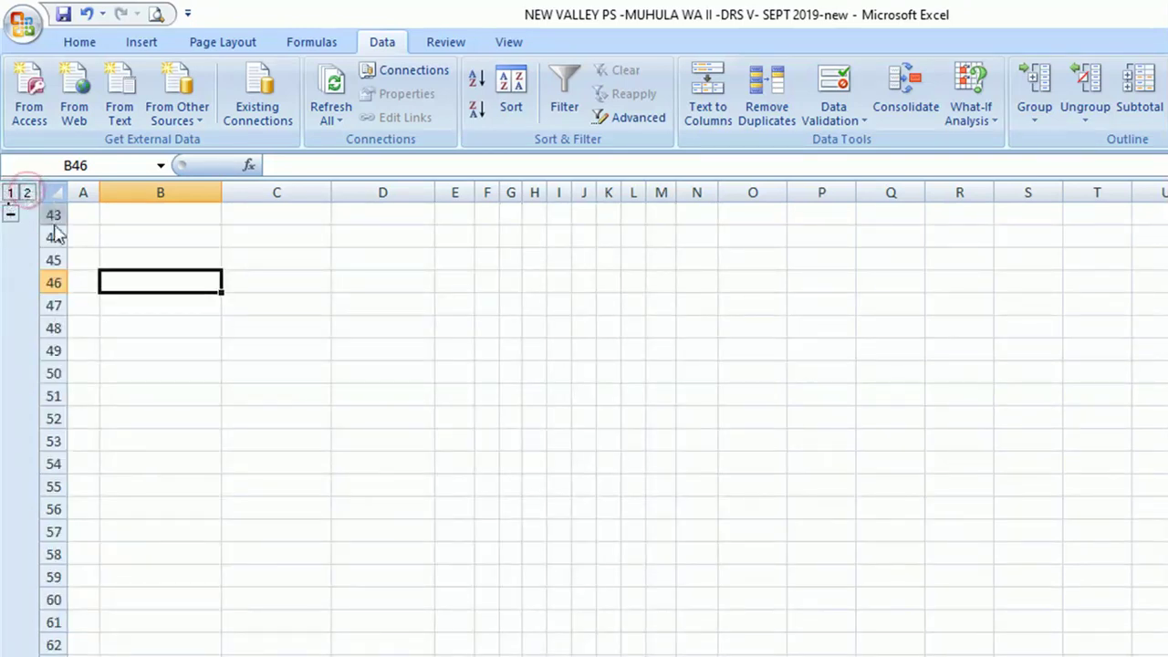
pyautogui.scroll(13, 151, 287)
pyautogui.scroll(1, 151, 273)
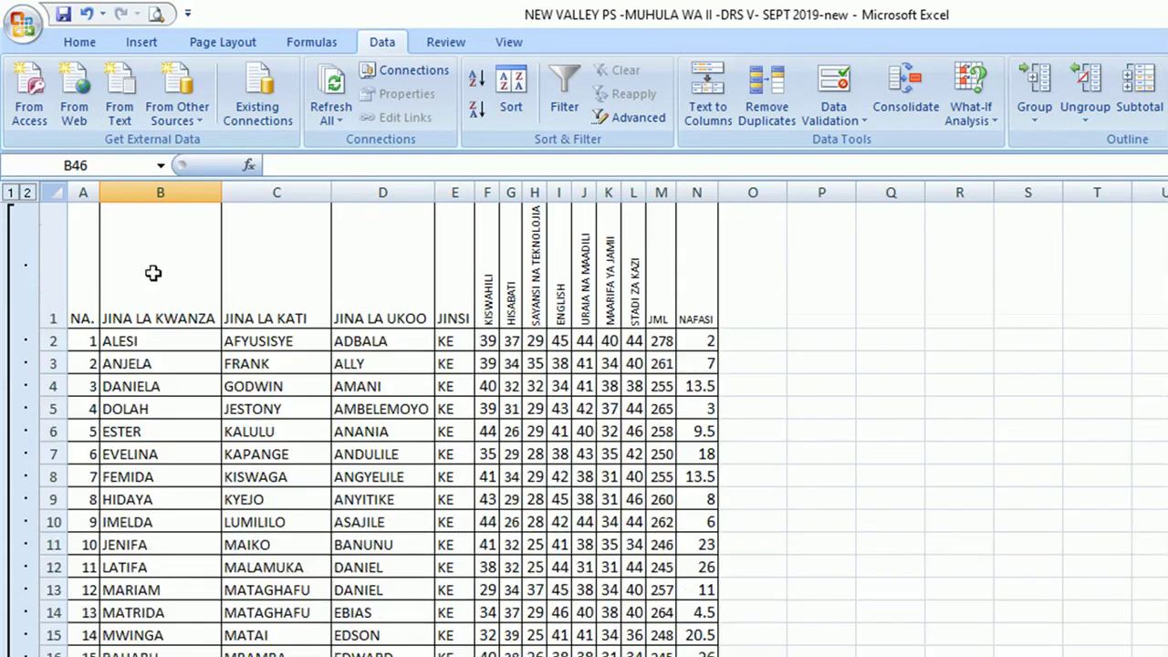
pyautogui.click(10, 192)
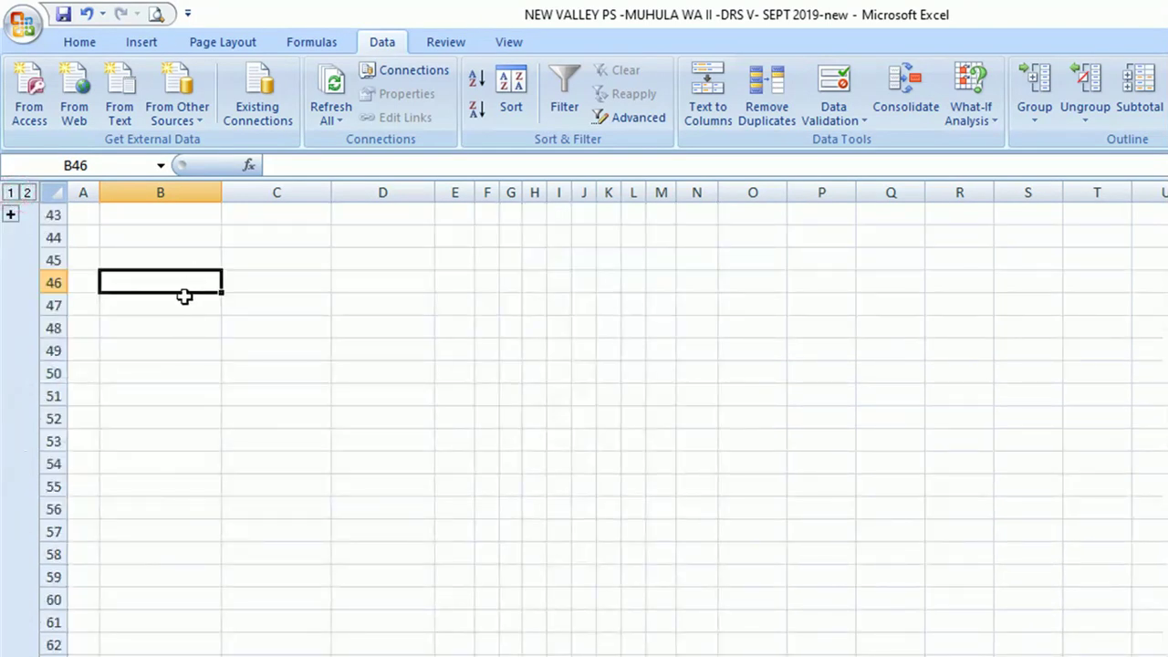
pyautogui.click(139, 222)
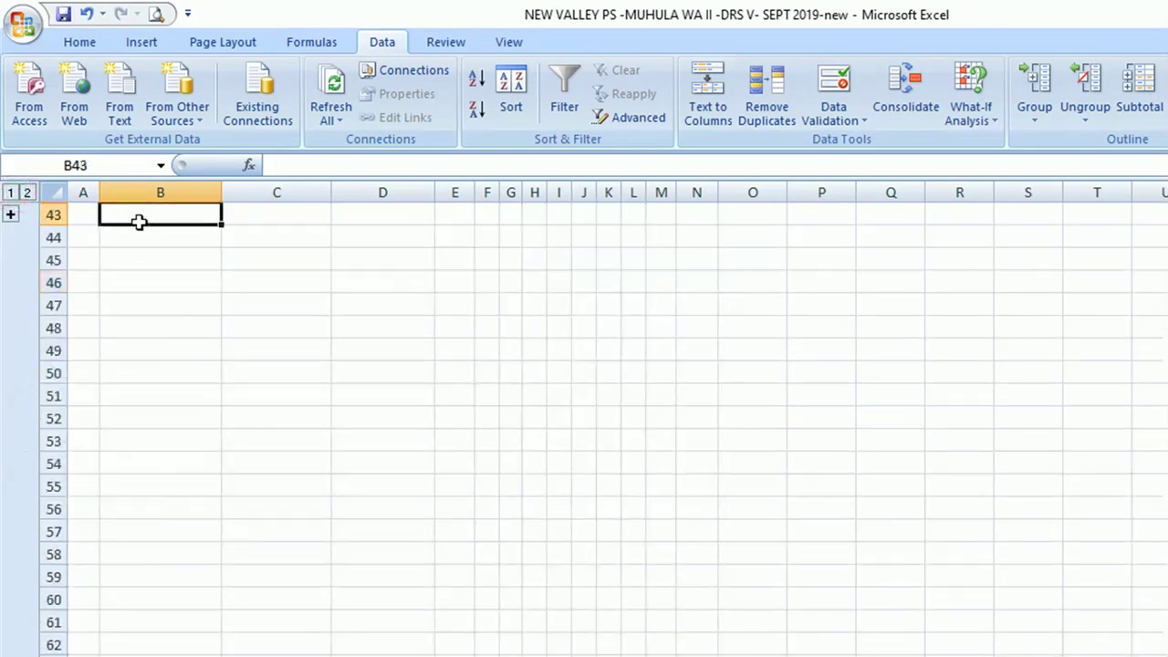
pyautogui.click(27, 193)
pyautogui.scroll(14, 172, 384)
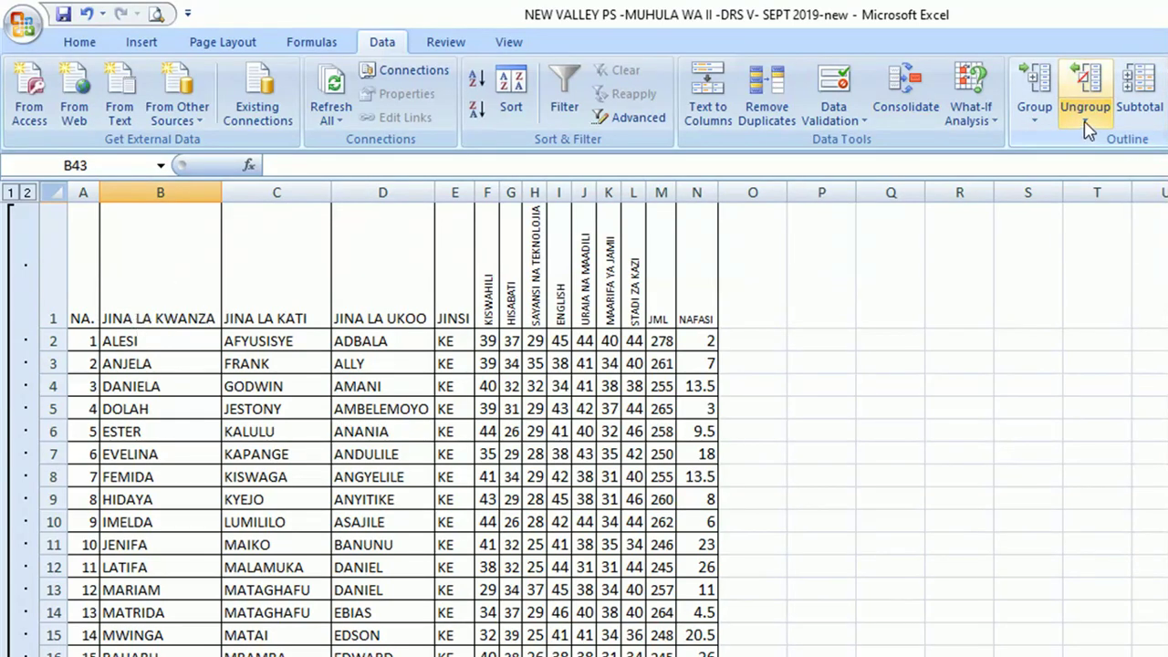
# Select A1:N42 and ungroup its rows.
pyautogui.scroll(-3, 253, 410)
pyautogui.scroll(3, 94, 339)
pyautogui.click(67, 227)
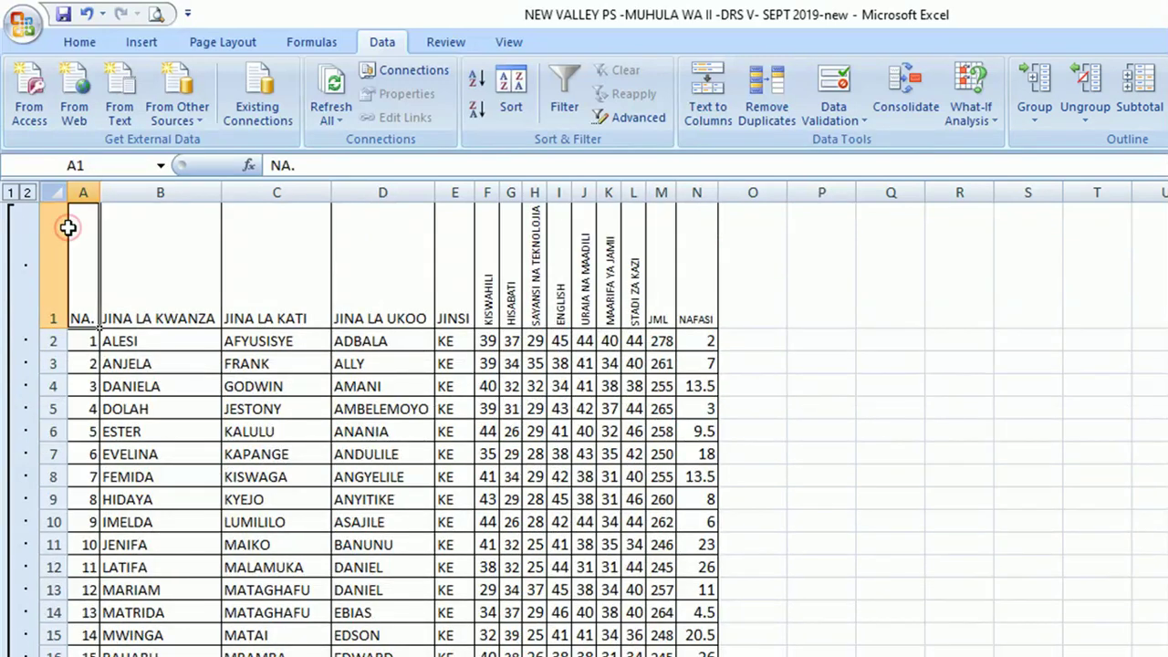
pyautogui.hotkey('ctrl', 'shift', 'End')
pyautogui.click(1090, 119)
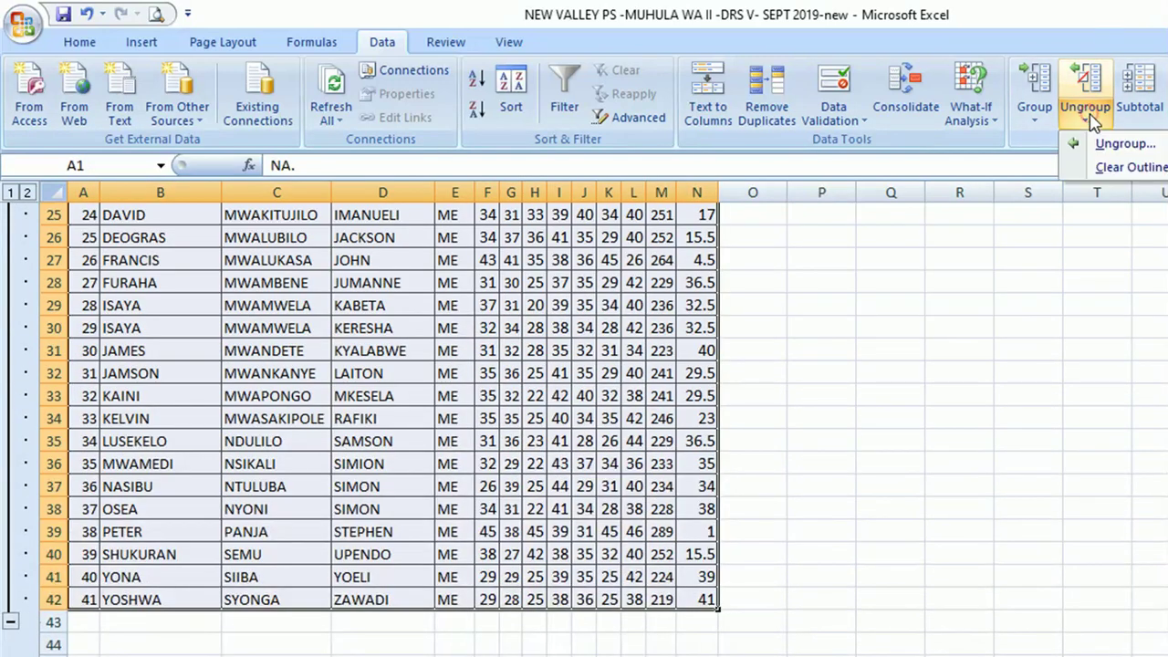
pyautogui.click(1121, 144)
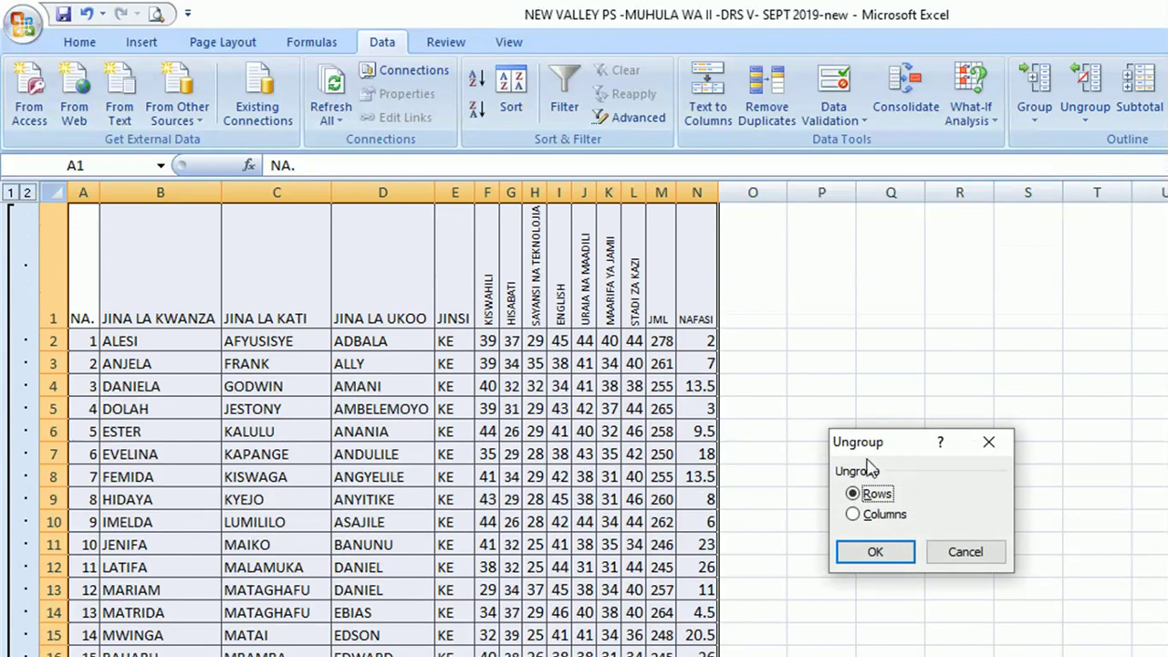
pyautogui.click(875, 551)
pyautogui.click(330, 311)
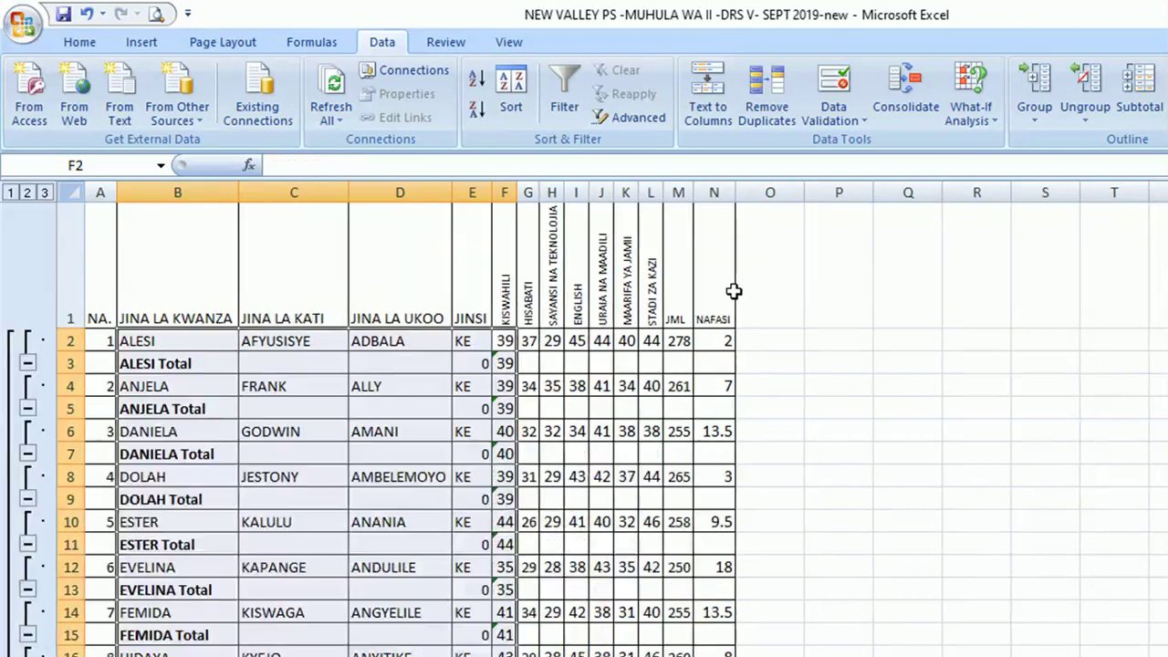
pyautogui.click(772, 345)
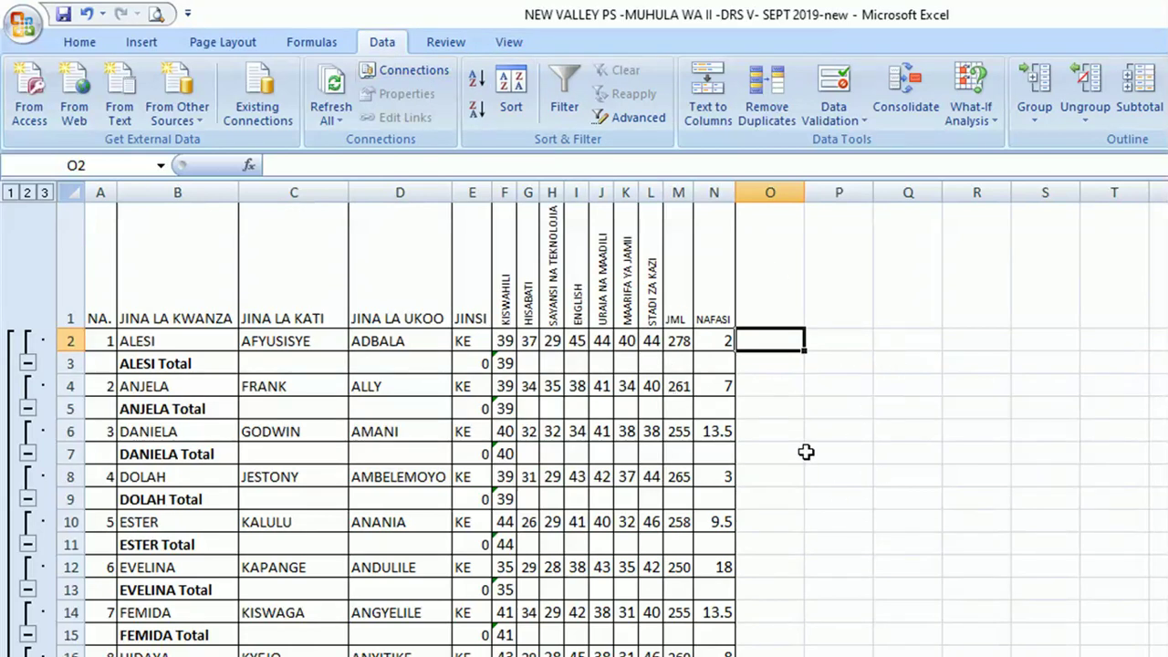
# Select cells O1 and O2 alternately beside the subtotalled marks table.
pyautogui.click(769, 271)
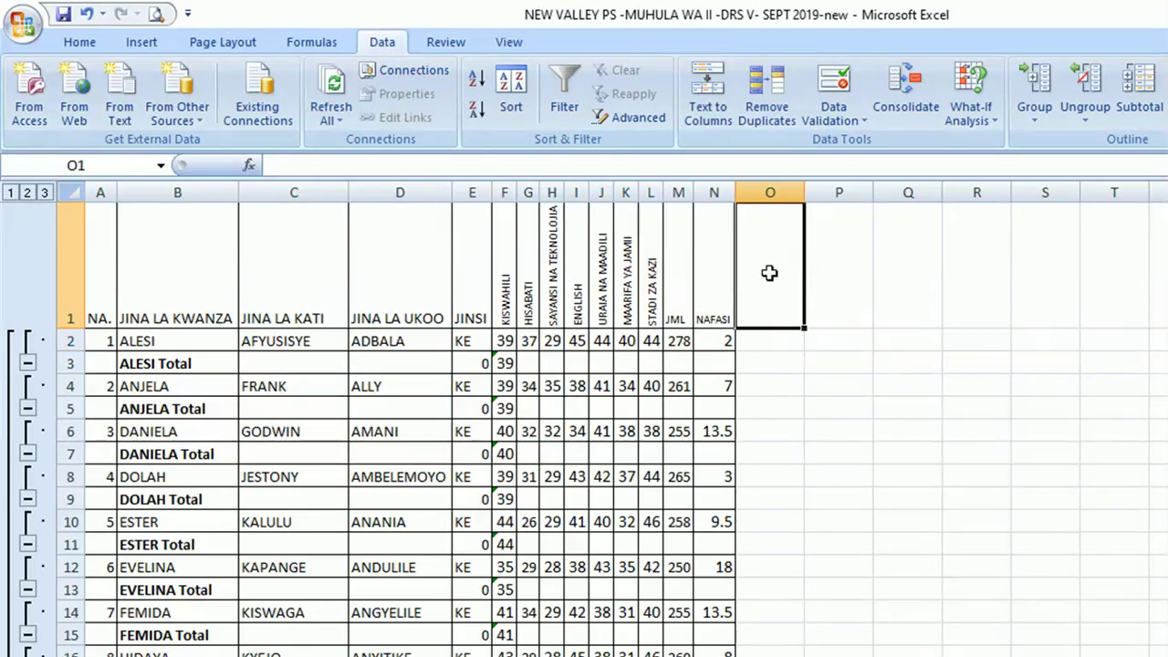
pyautogui.click(762, 338)
pyautogui.click(750, 290)
pyautogui.click(758, 337)
pyautogui.click(754, 301)
pyautogui.click(764, 340)
pyautogui.click(761, 298)
pyautogui.click(761, 333)
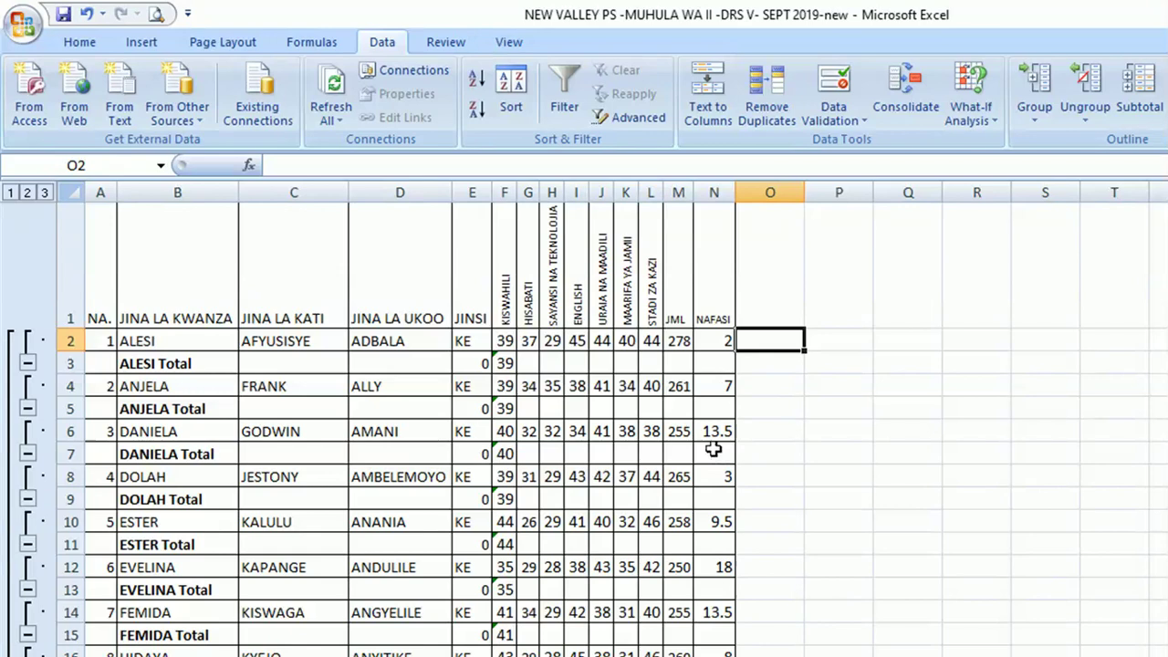
pyautogui.click(769, 289)
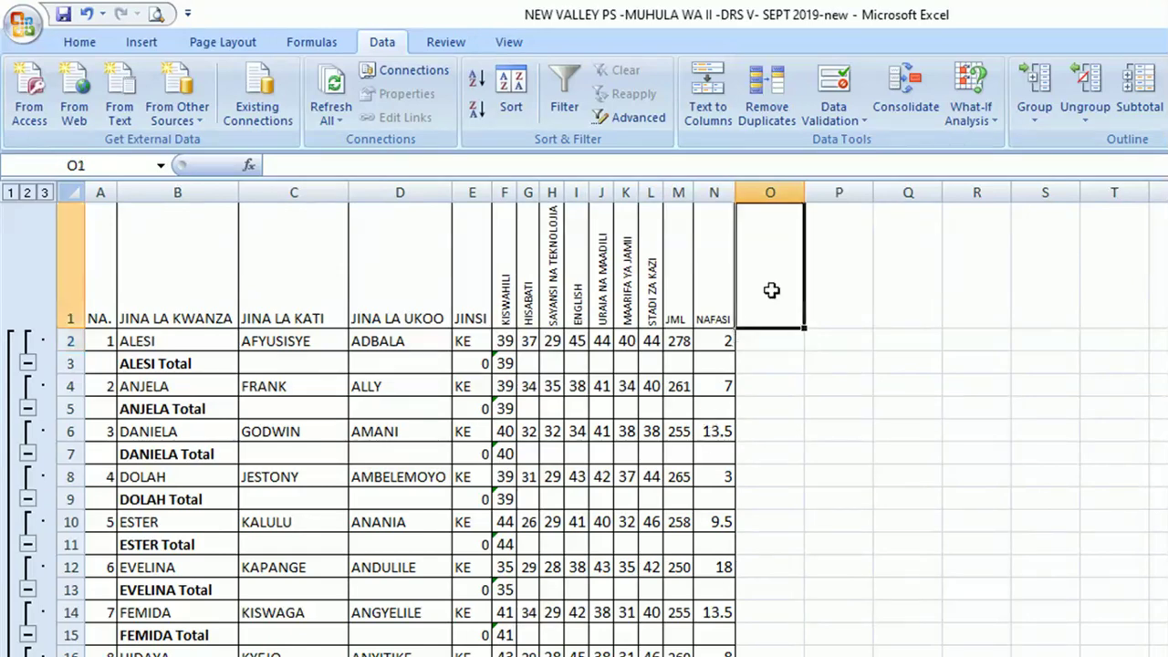
pyautogui.click(764, 336)
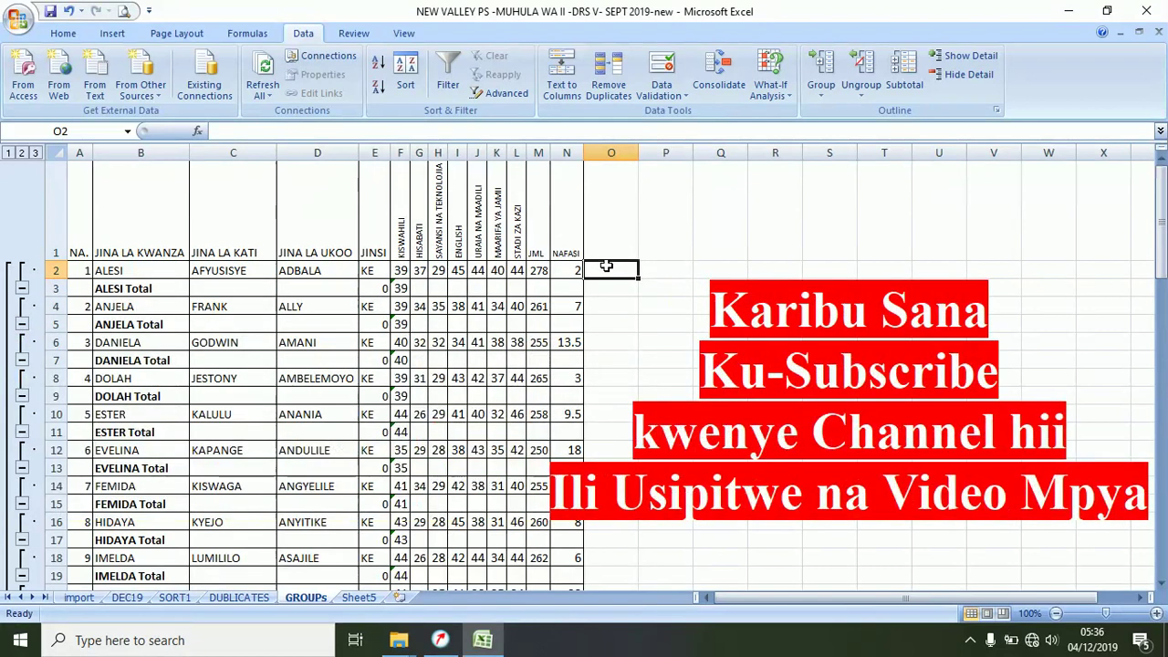
pyautogui.moveTo(605, 266); pyautogui.dragTo(607, 234)
pyautogui.click(610, 270)
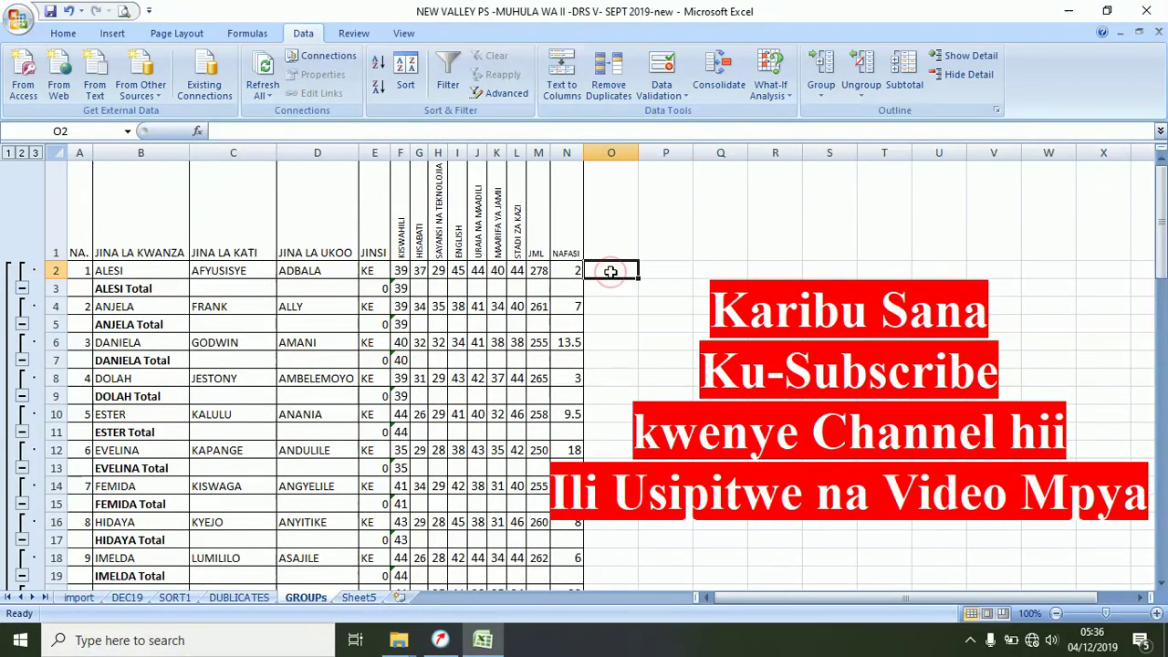